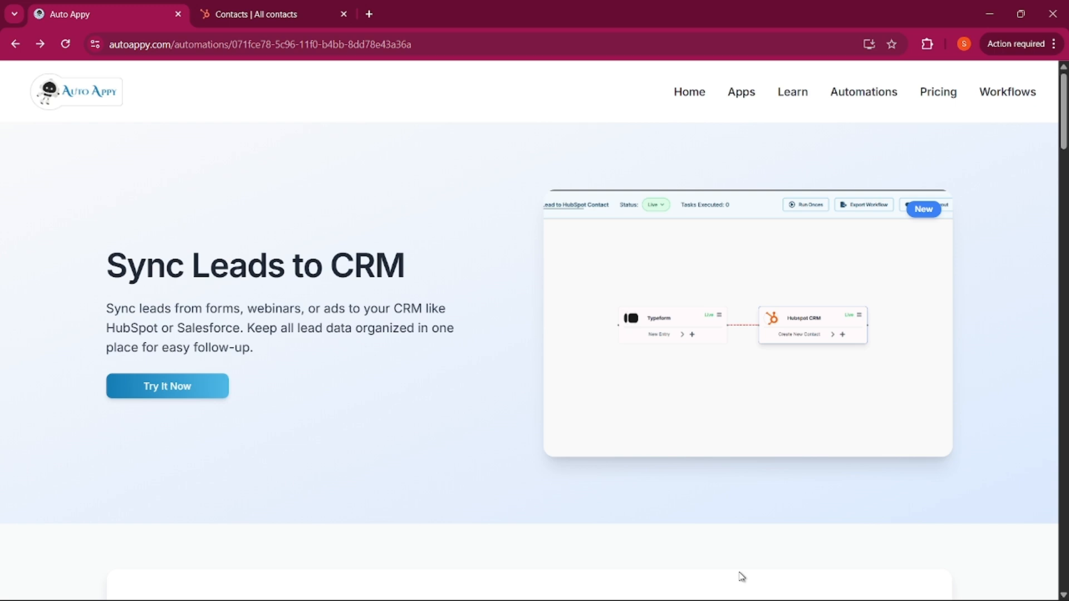
# Scroll up and down through the current Auto Appy page
pyautogui.scroll(-6, 742, 576)
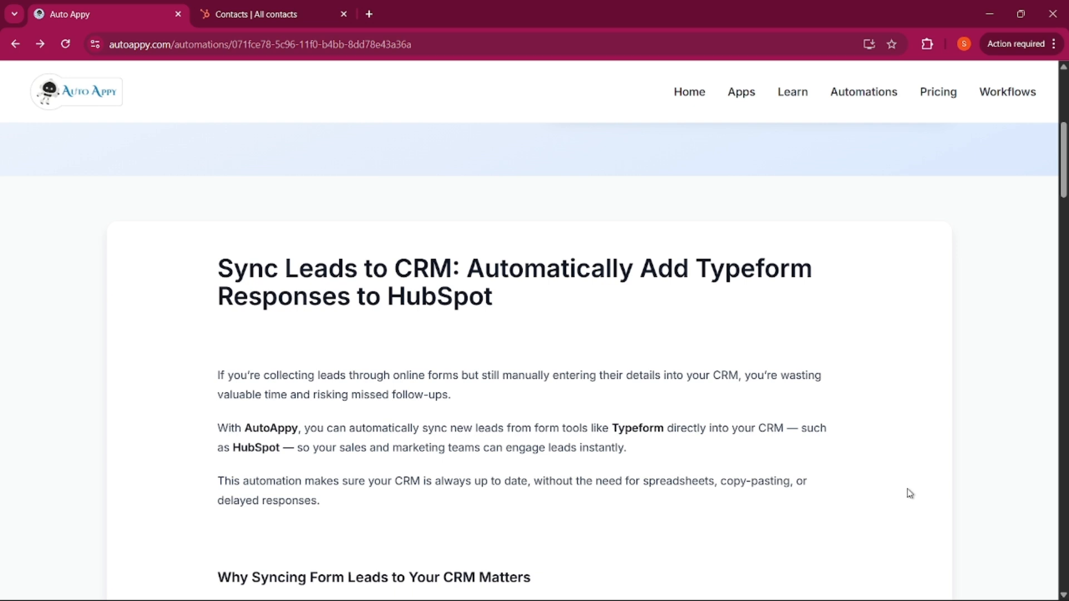
pyautogui.scroll(-5, 891, 489)
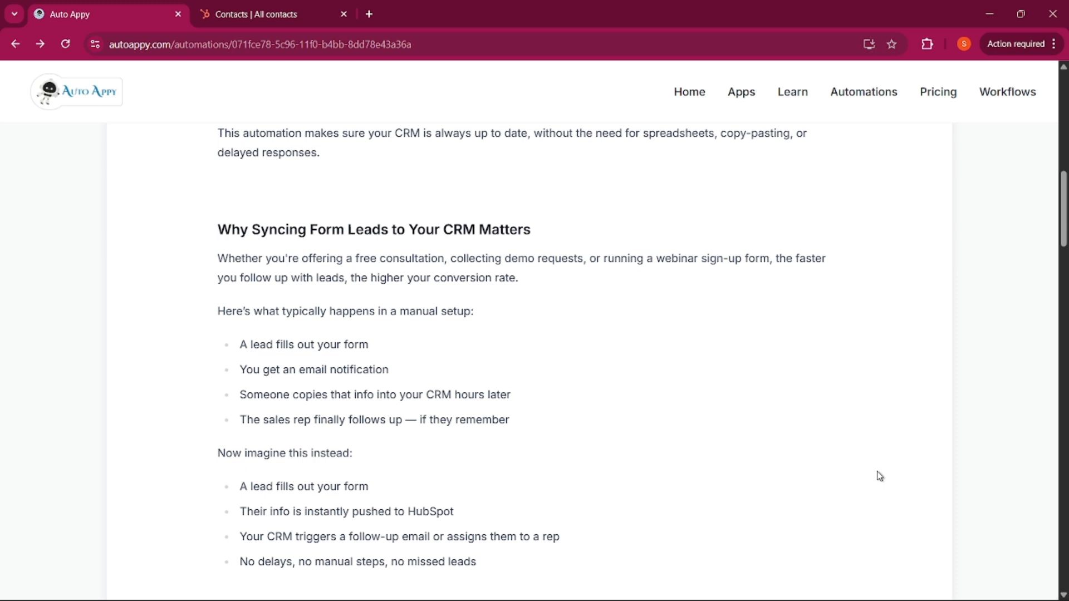
pyautogui.scroll(2, 877, 469)
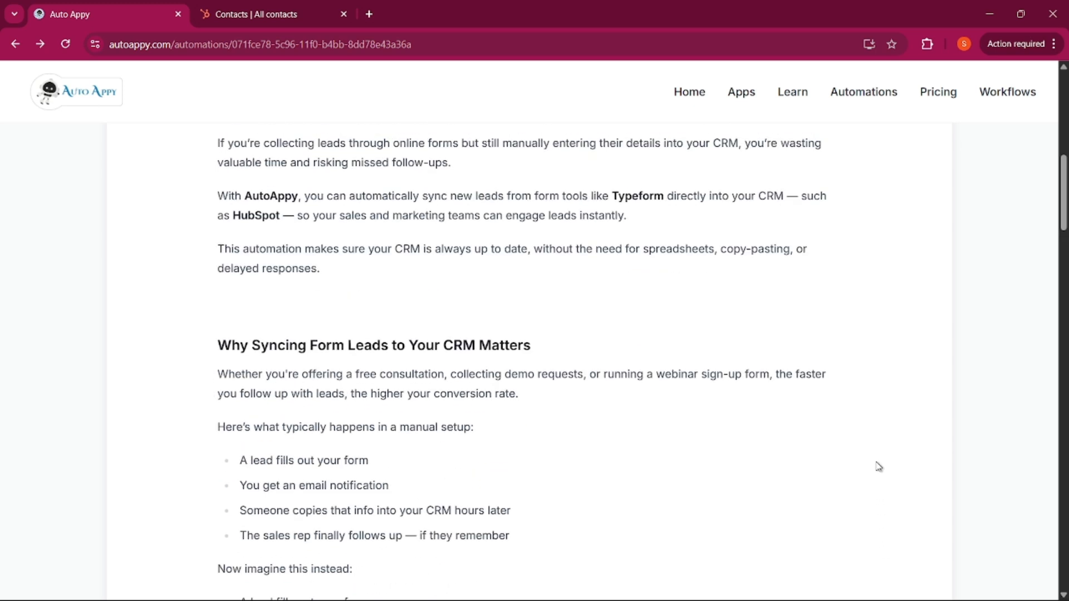
pyautogui.scroll(4, 877, 464)
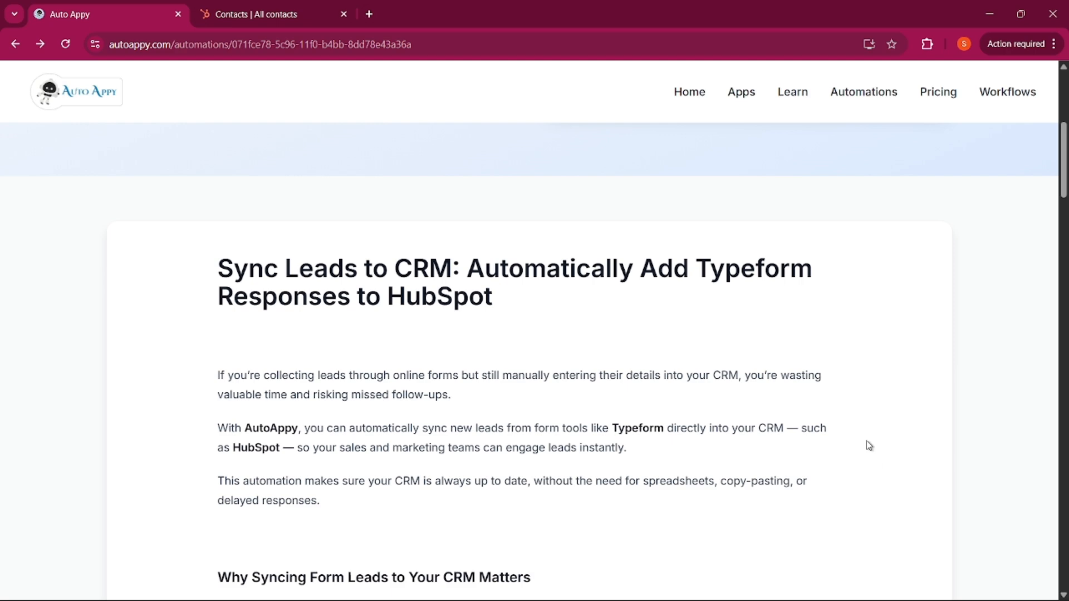
pyautogui.scroll(4, 866, 443)
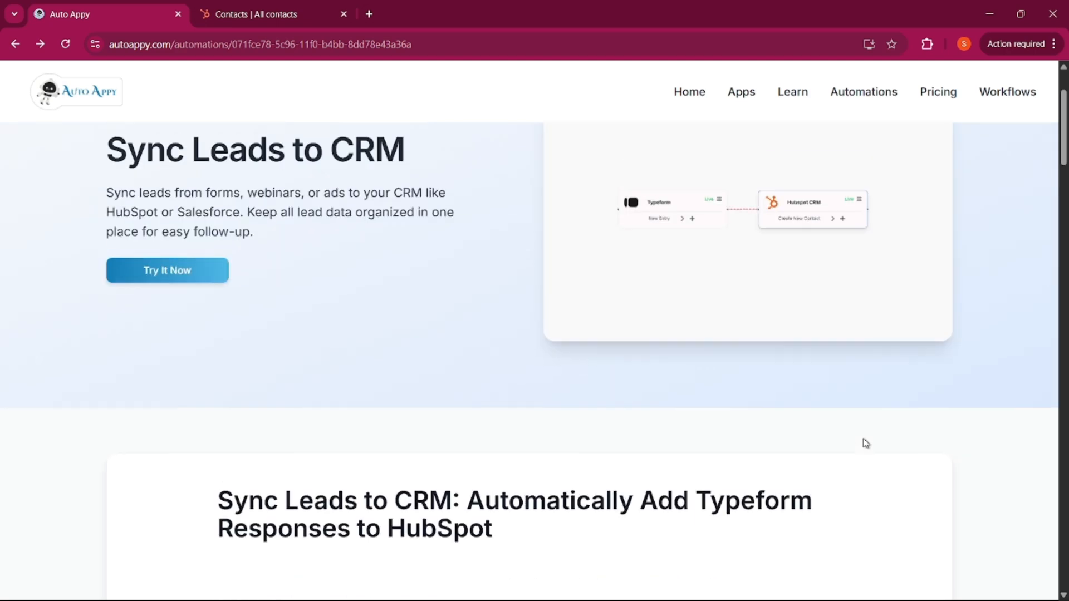
pyautogui.scroll(2, 866, 443)
pyautogui.scroll(-12, 648, 413)
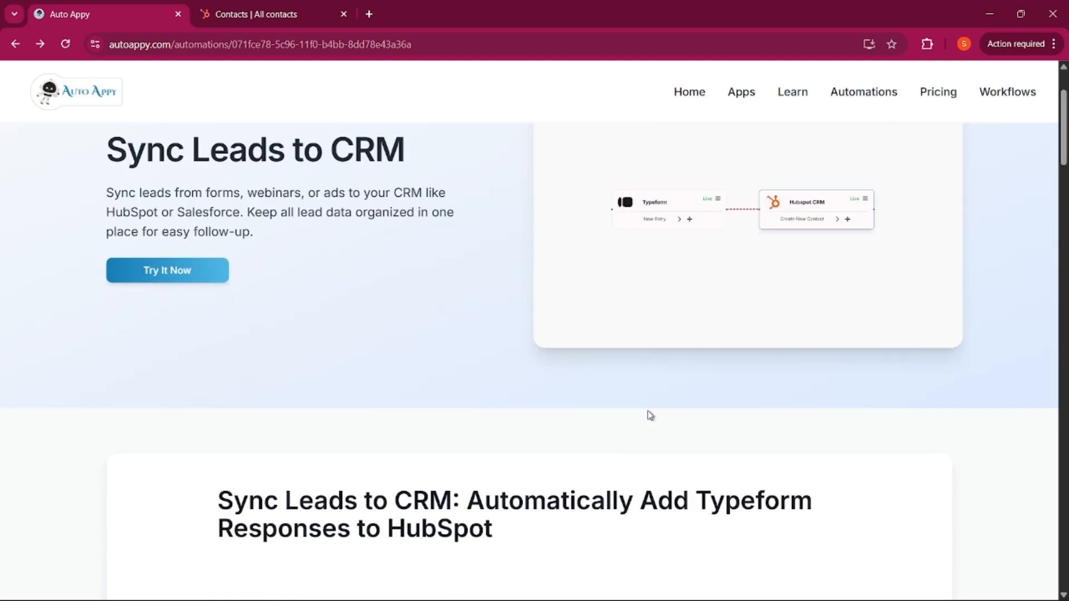
pyautogui.scroll(-15, 649, 415)
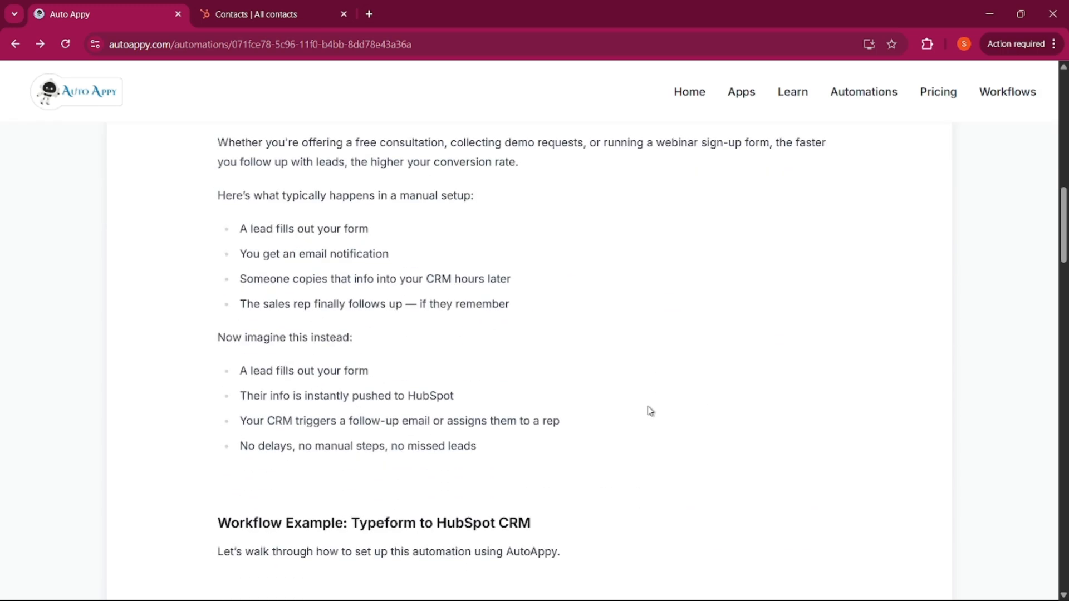
pyautogui.scroll(-2, 649, 411)
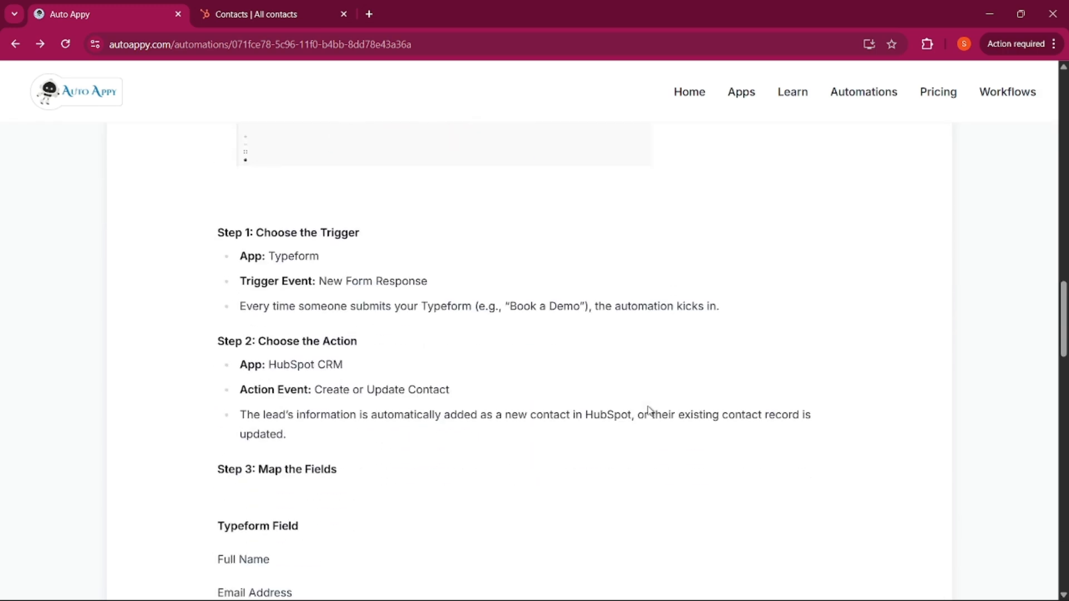
pyautogui.scroll(-2, 637, 407)
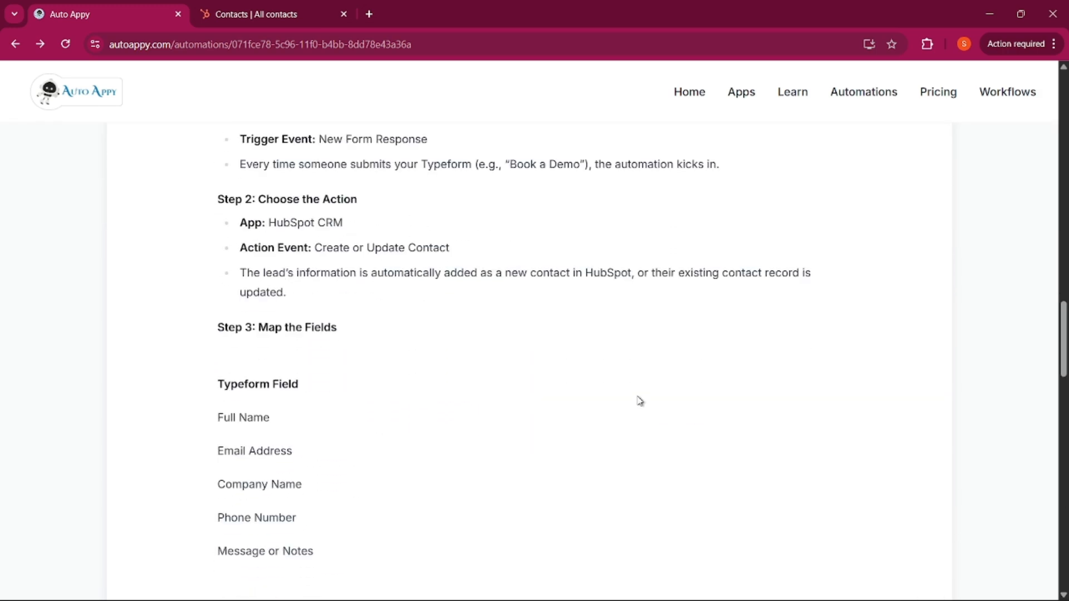
pyautogui.scroll(-9, 639, 405)
pyautogui.scroll(-3, 640, 401)
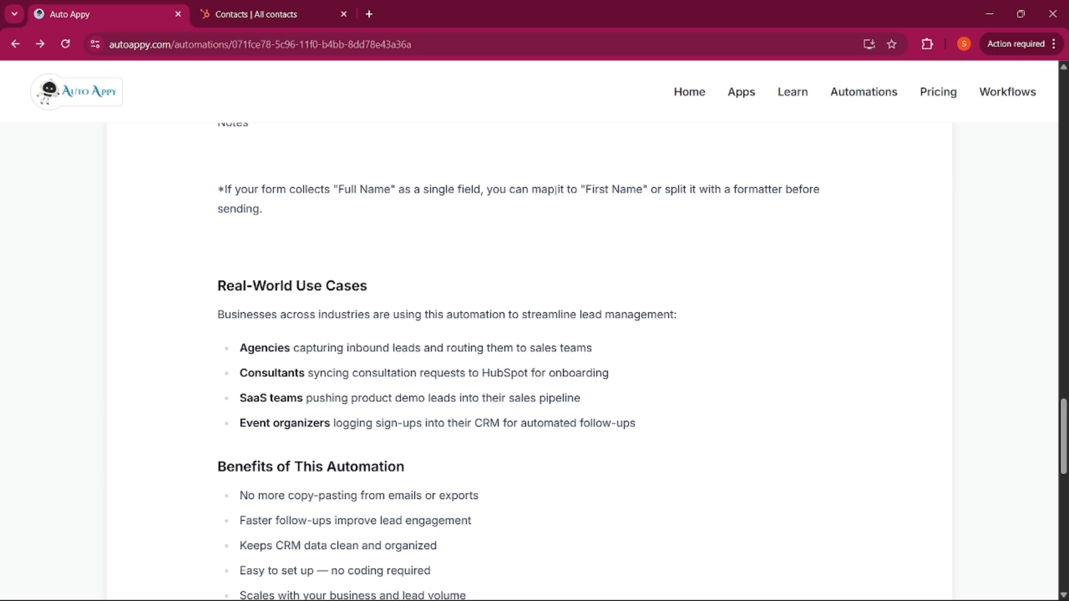
# Go to the Auto Appy home page and browse its app catalogue, automations and pricing sections
pyautogui.click(688, 98)
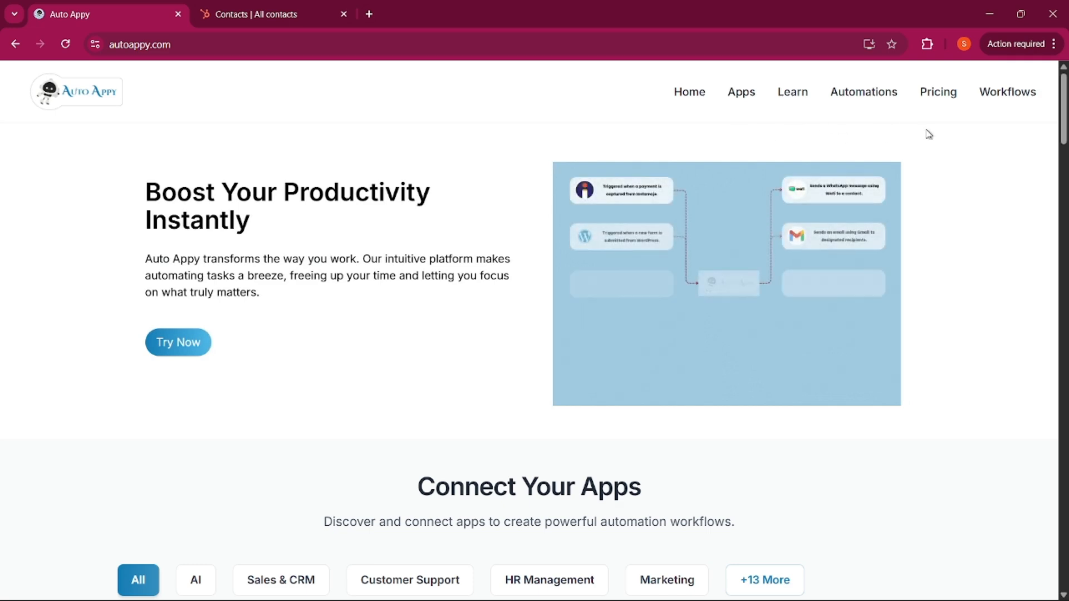
pyautogui.scroll(-6, 475, 160)
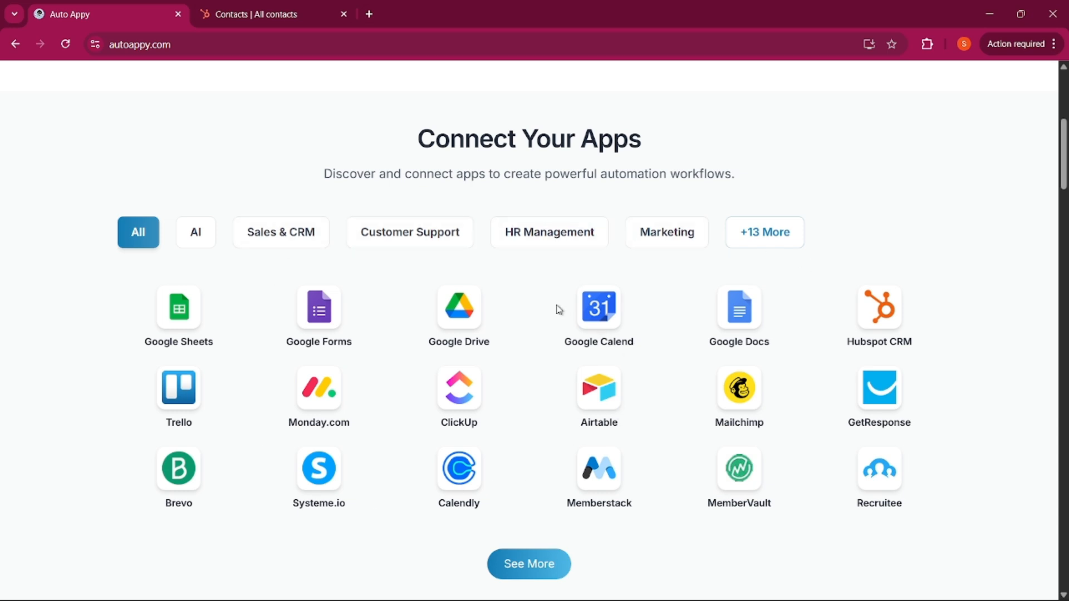
pyautogui.scroll(-8, 557, 304)
pyautogui.scroll(-3, 557, 305)
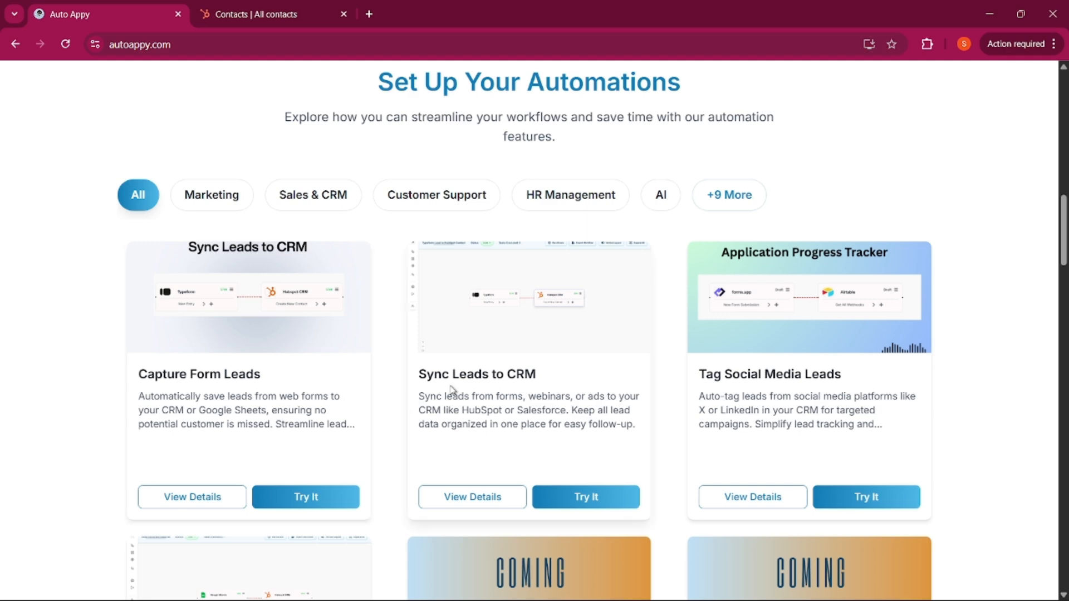
pyautogui.scroll(-20, 451, 389)
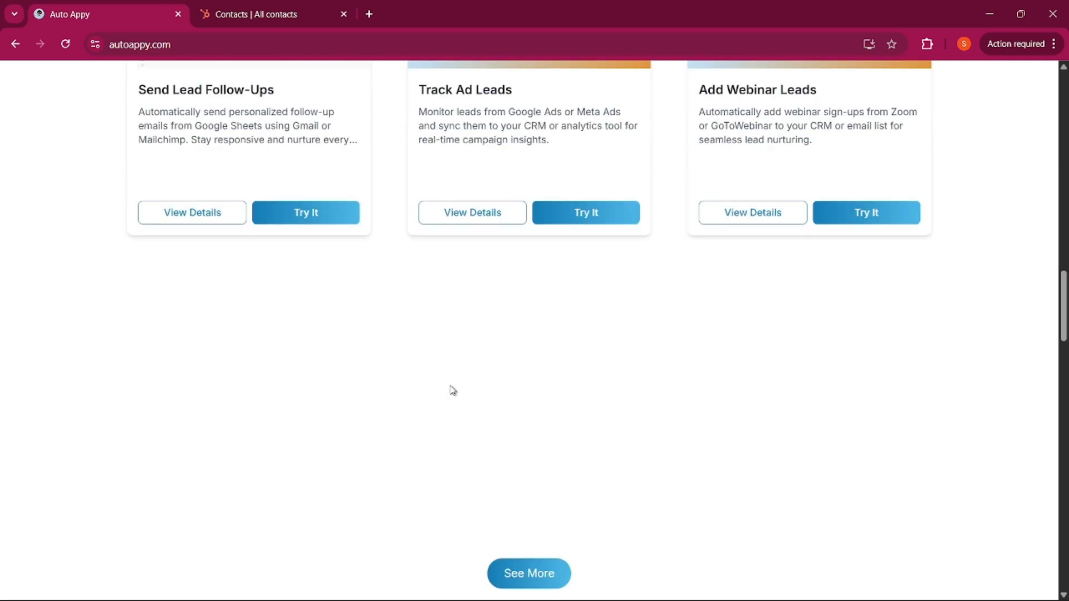
pyautogui.scroll(-2, 94, 362)
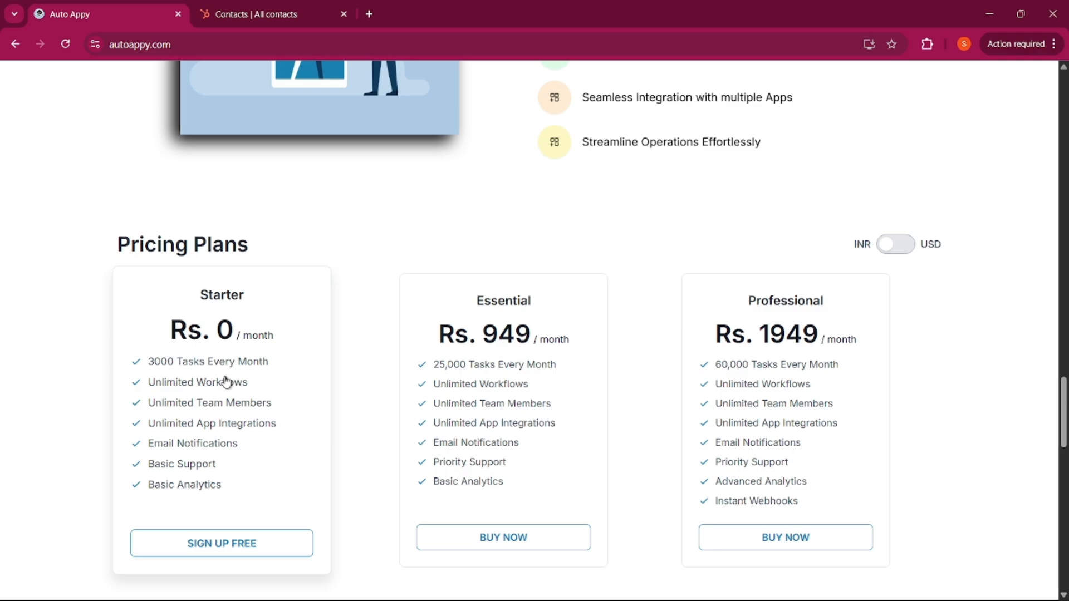
pyautogui.scroll(-10, 226, 382)
pyautogui.scroll(-8, 228, 381)
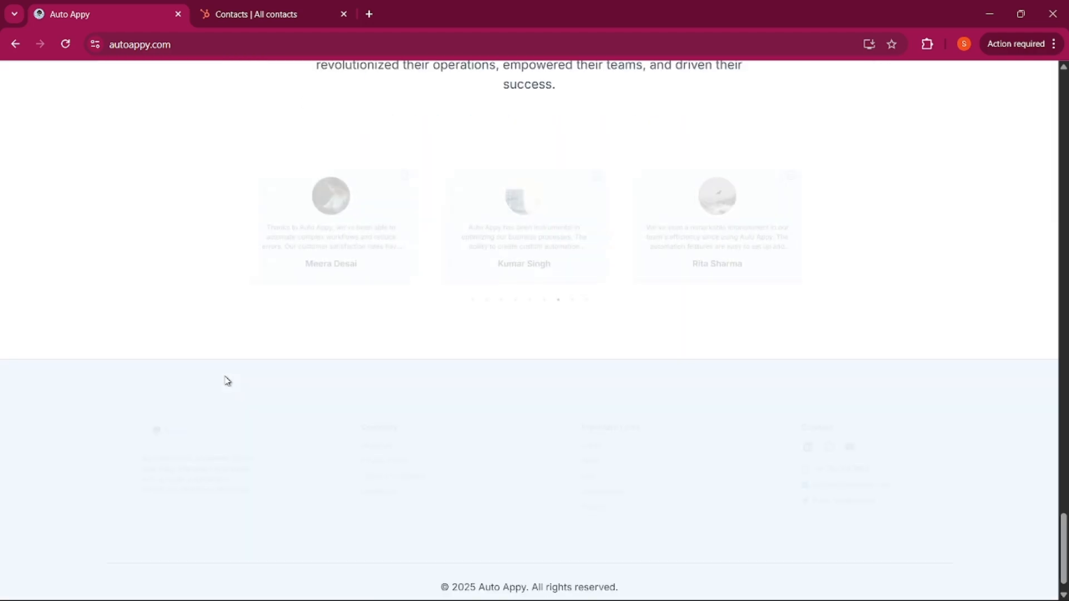
pyautogui.scroll(15, 227, 380)
pyautogui.scroll(10, 494, 403)
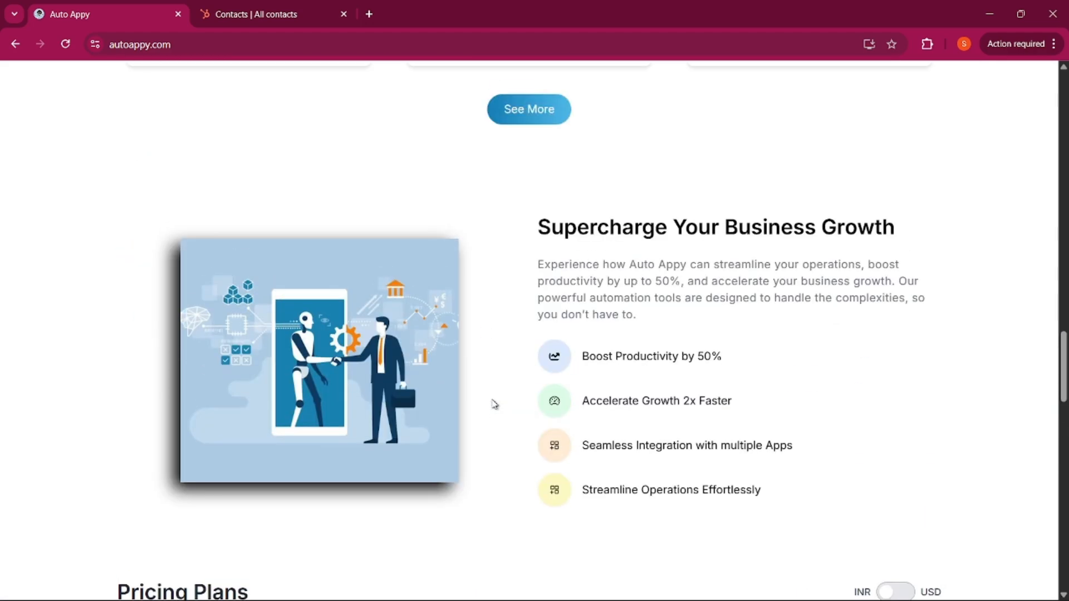
pyautogui.scroll(10, 495, 403)
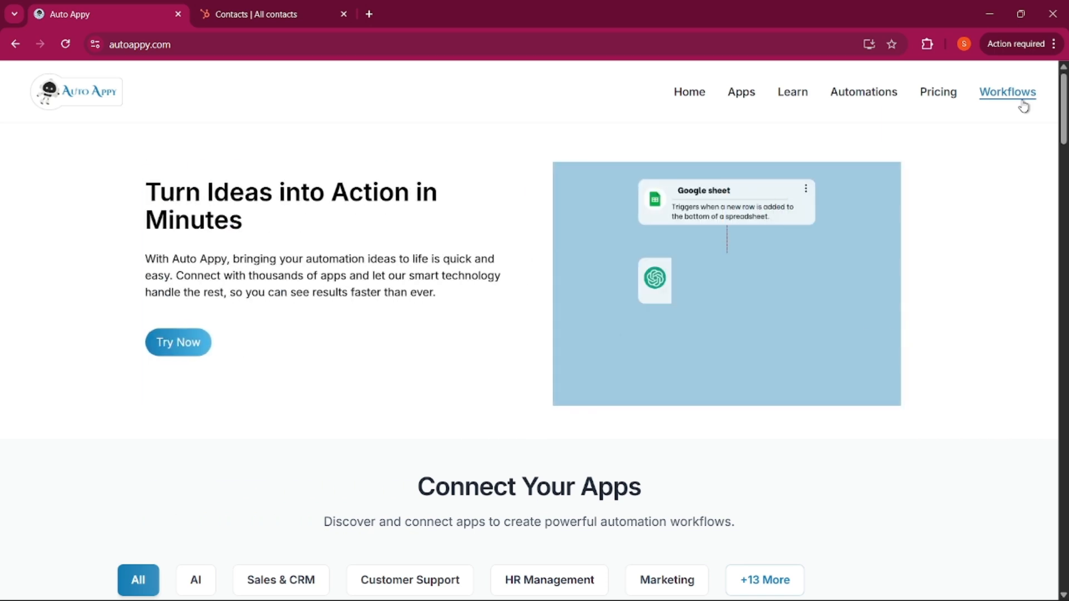
# From the Workflows dashboard, add a workflow named 'Auto Lead Creation and Nurture Workflow'
pyautogui.click(1022, 105)
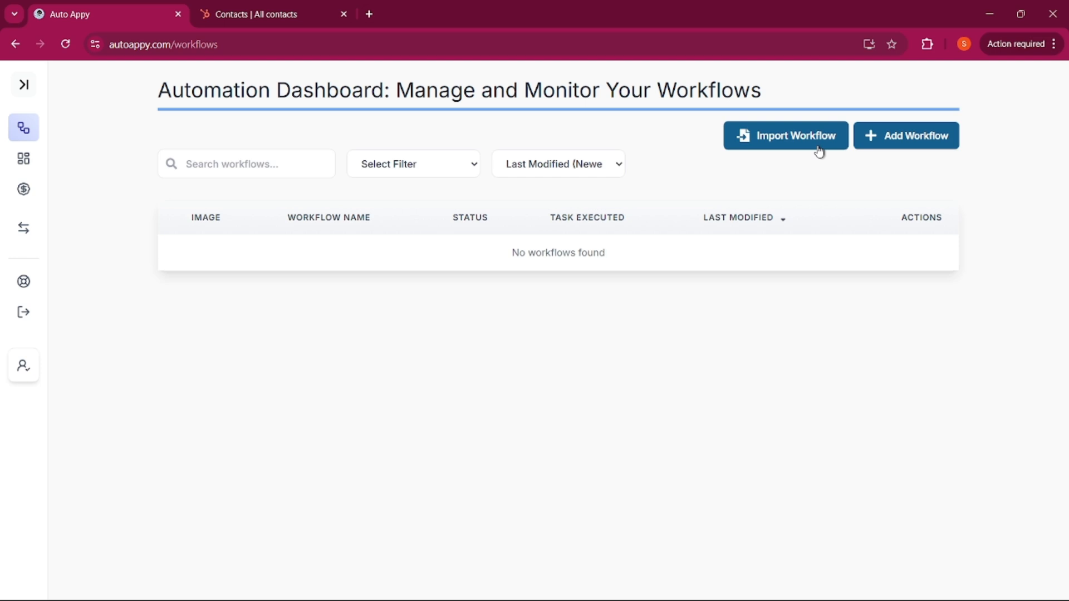
pyautogui.click(893, 145)
pyautogui.click(563, 331)
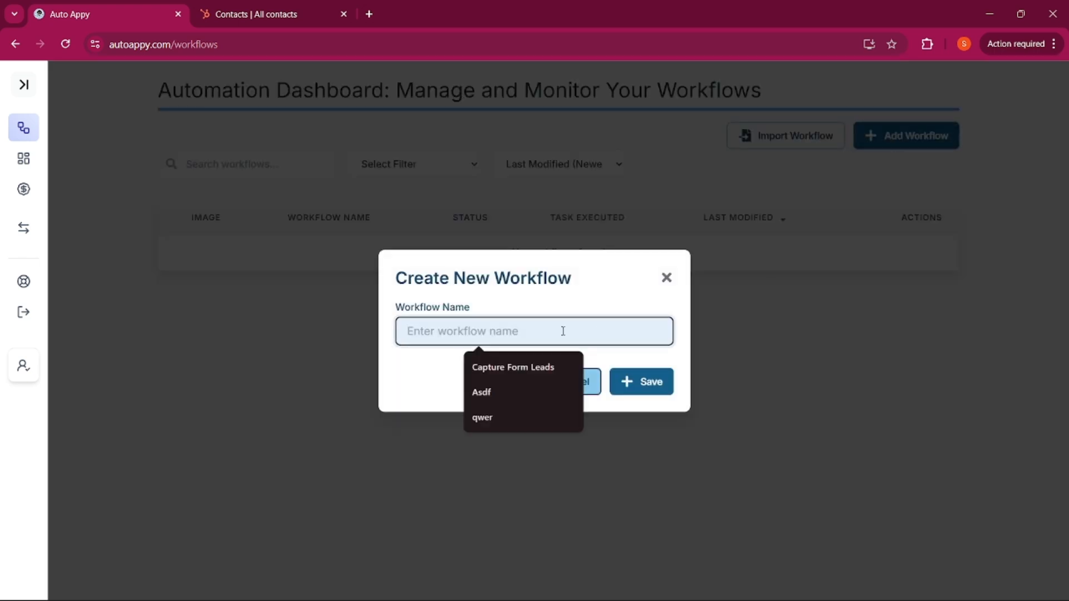
pyautogui.write('Aut')
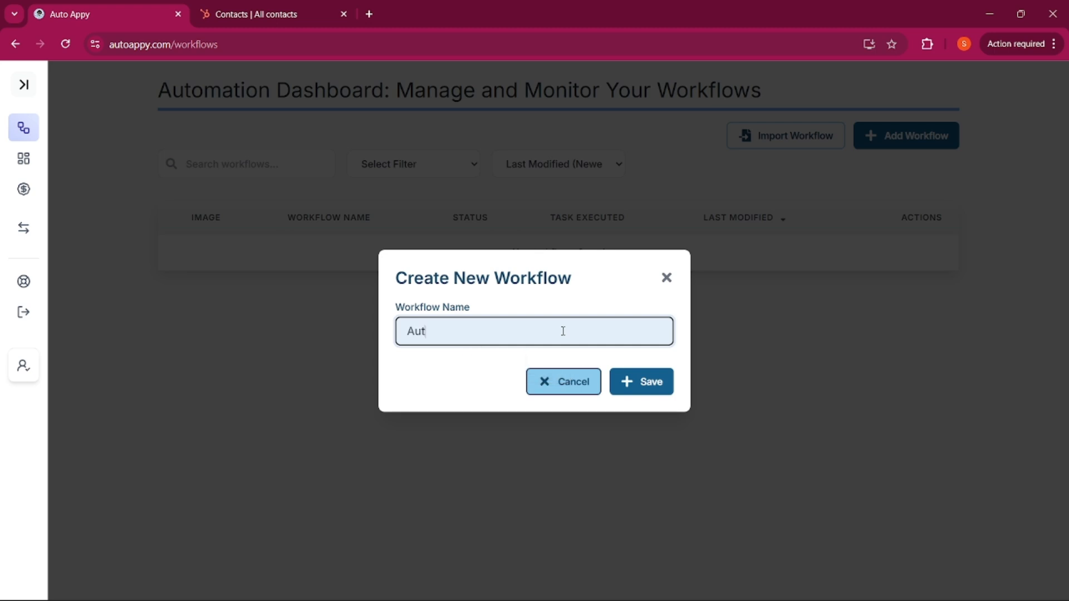
pyautogui.write('o Lead Crew')
pyautogui.press('BackSpace')
pyautogui.write('ation and ')
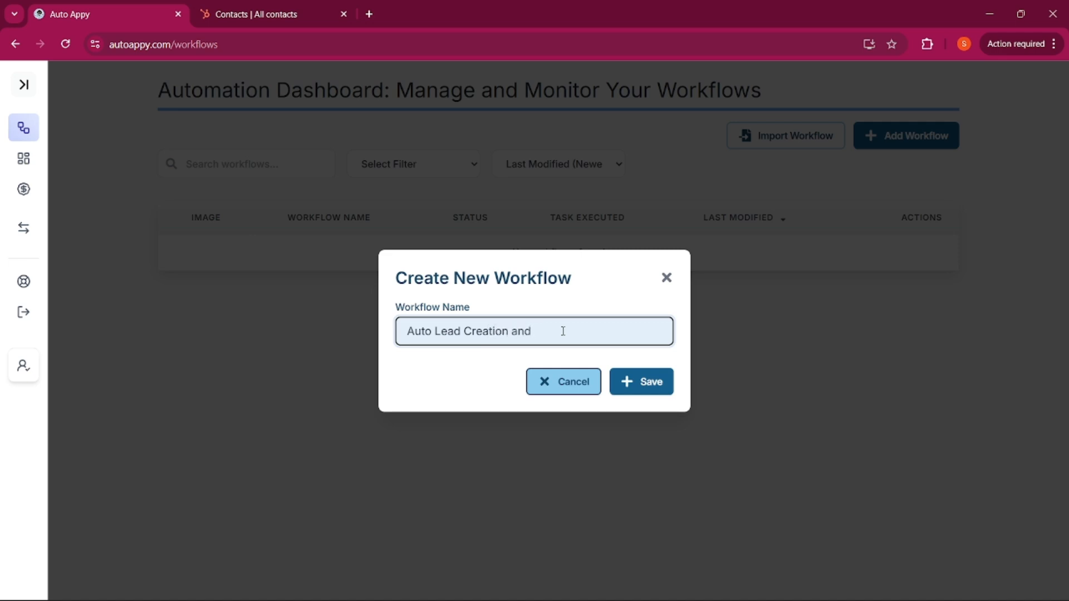
pyautogui.write('Nurture Workflow')
# Save the new workflow and open it in the editor
pyautogui.click(628, 385)
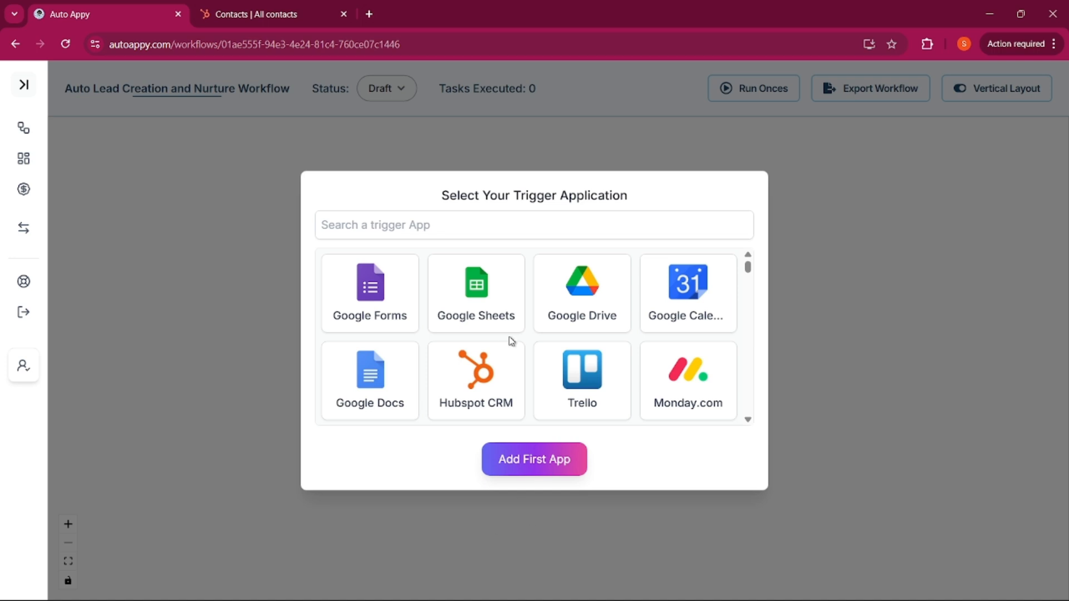
pyautogui.scroll(-2, 526, 357)
pyautogui.scroll(-2, 526, 356)
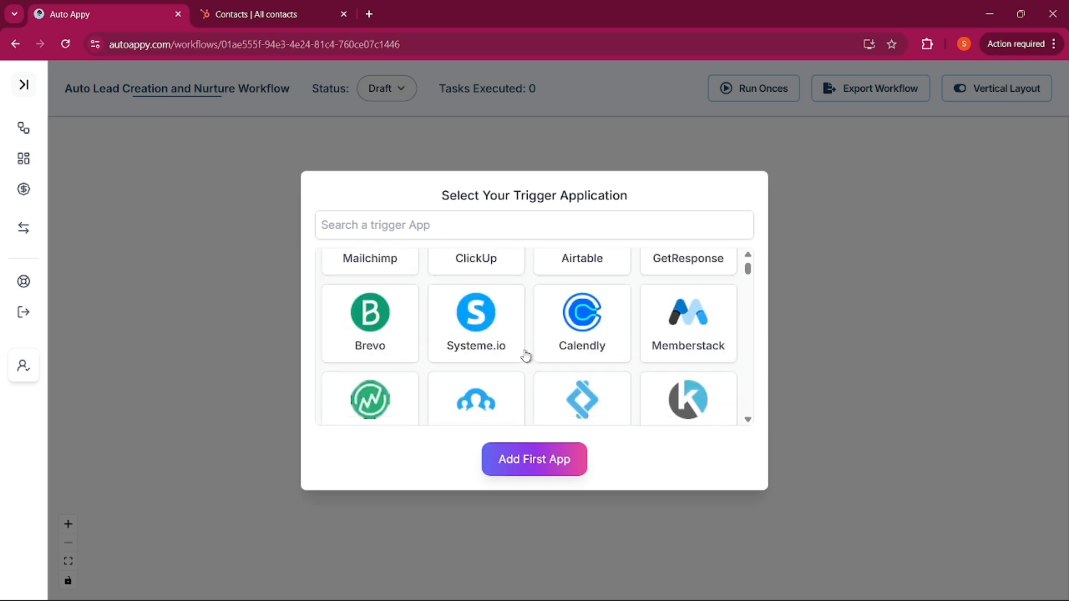
pyautogui.scroll(4, 525, 357)
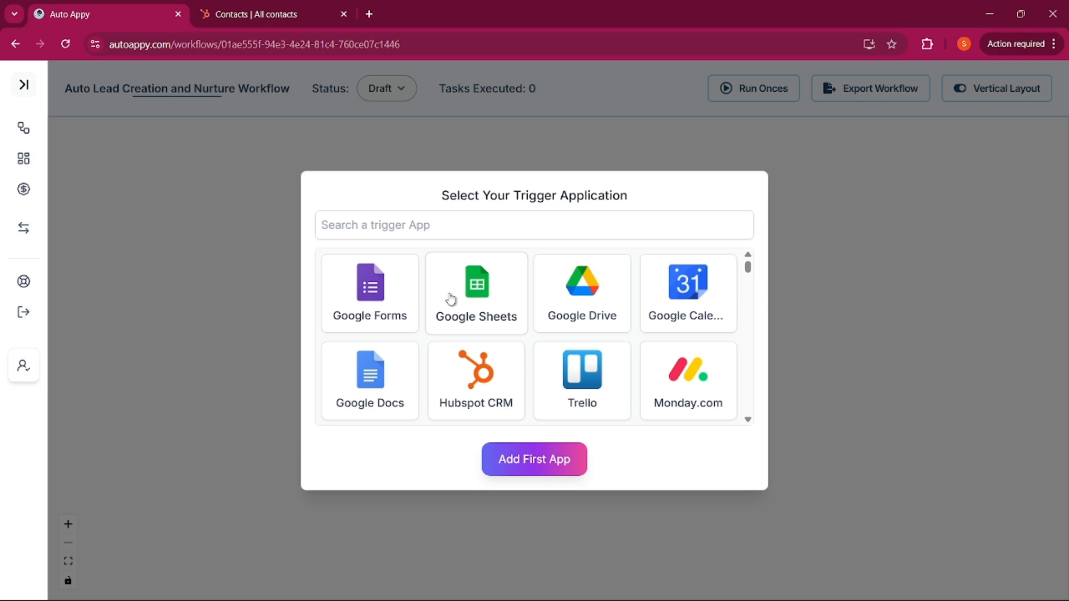
# Add Typeform with the New Entry task type as the workflow's first app
pyautogui.click(497, 235)
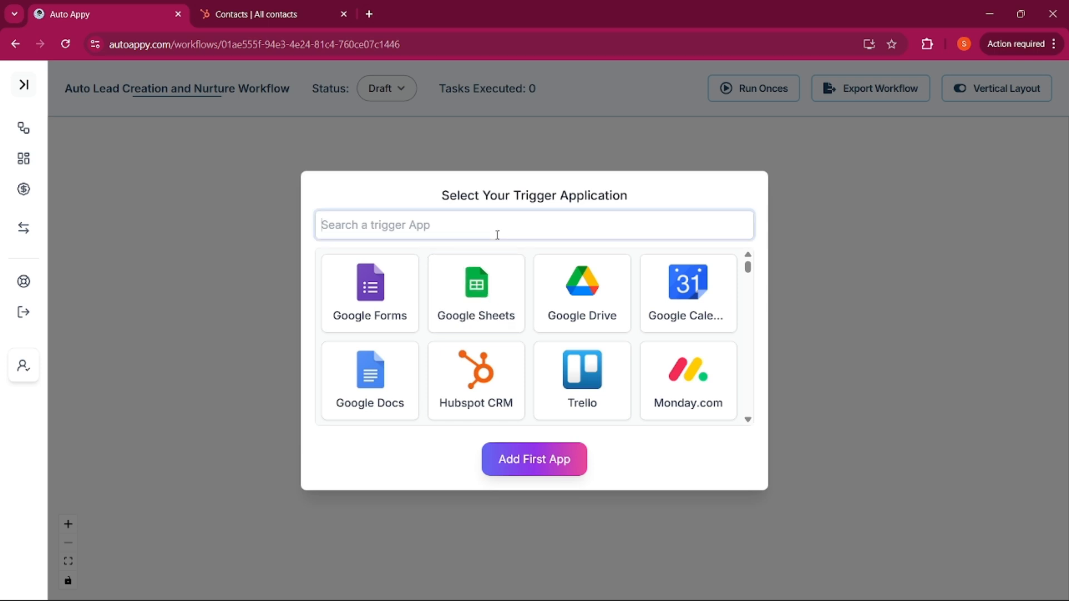
pyautogui.write('Ty')
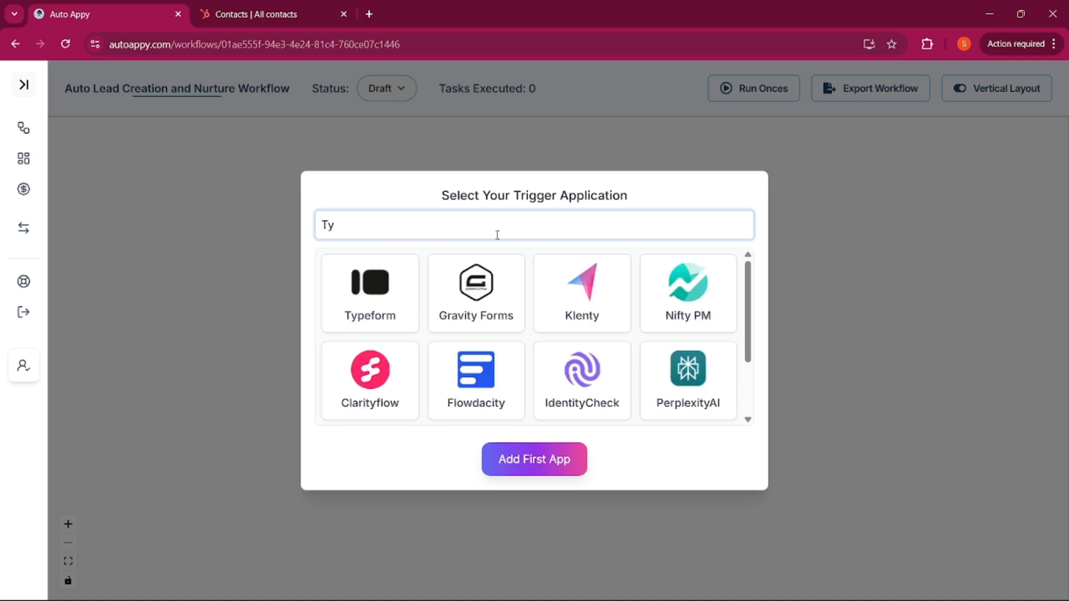
pyautogui.click(370, 284)
pyautogui.click(487, 444)
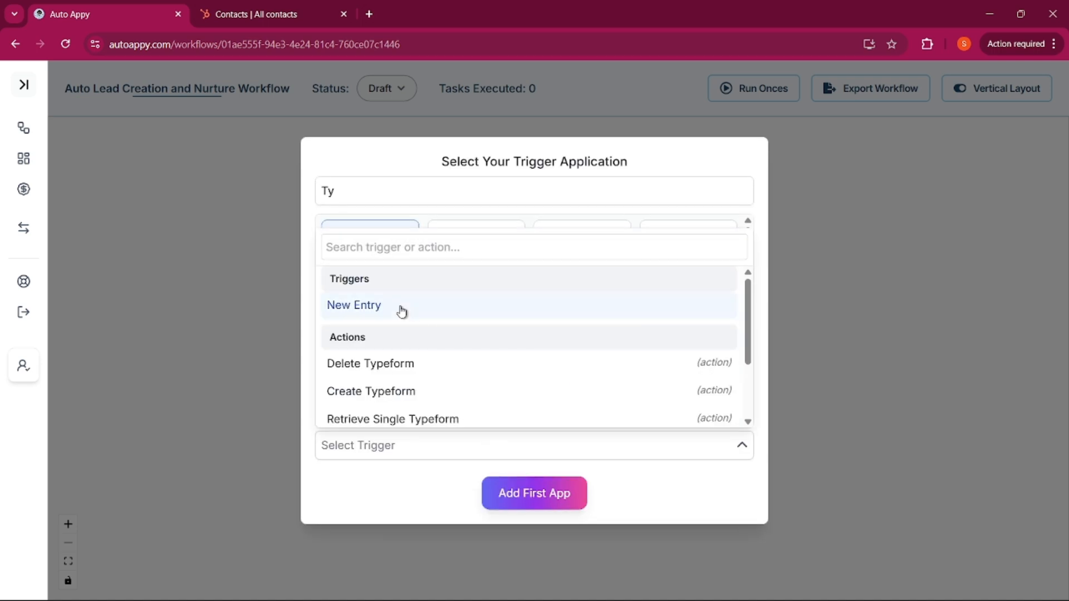
pyautogui.click(353, 307)
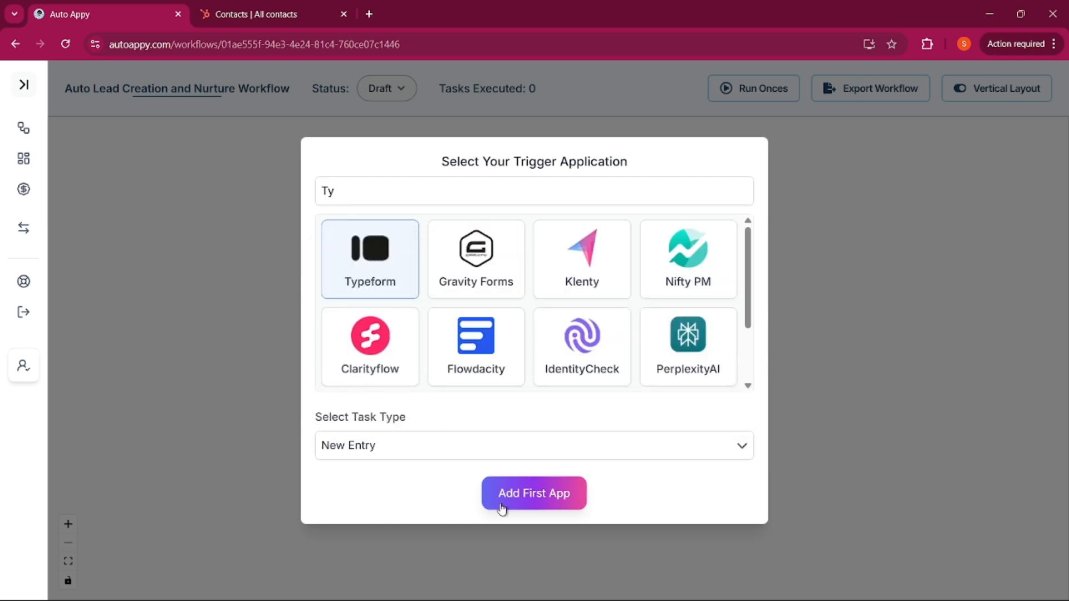
pyautogui.click(529, 500)
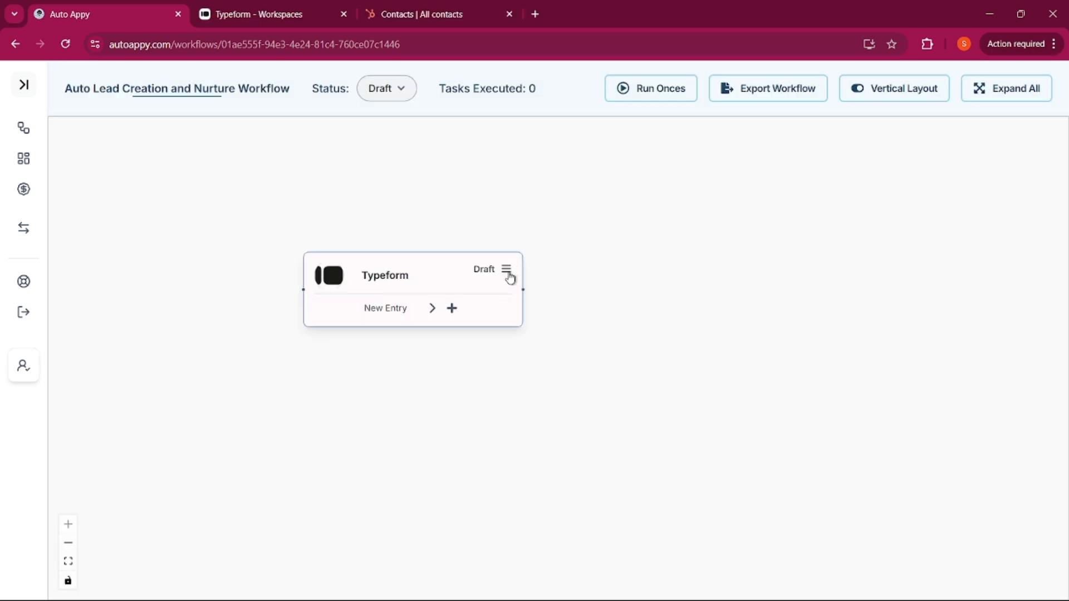
# Copy the Typeform trigger's webhook URL and switch to the Typeform workspace tab
pyautogui.click(508, 272)
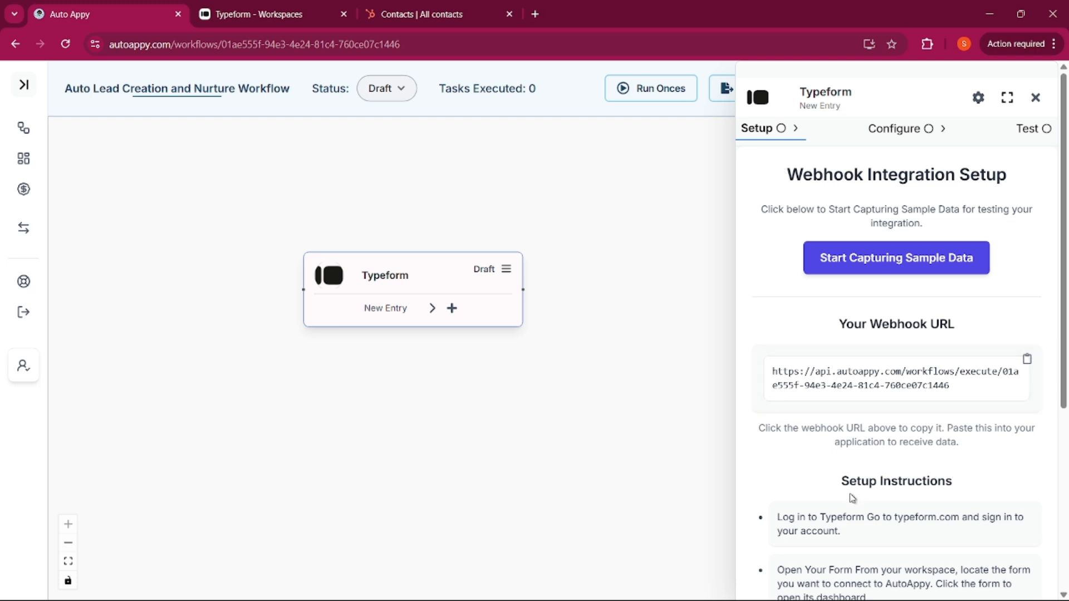
pyautogui.scroll(-4, 852, 485)
pyautogui.scroll(-1, 872, 421)
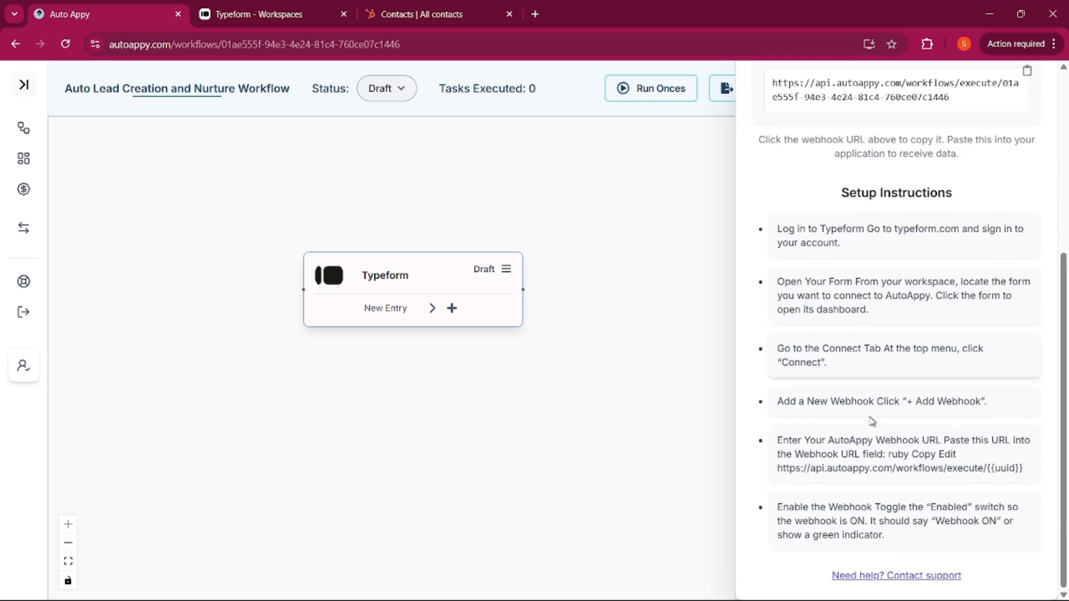
pyautogui.scroll(5, 871, 421)
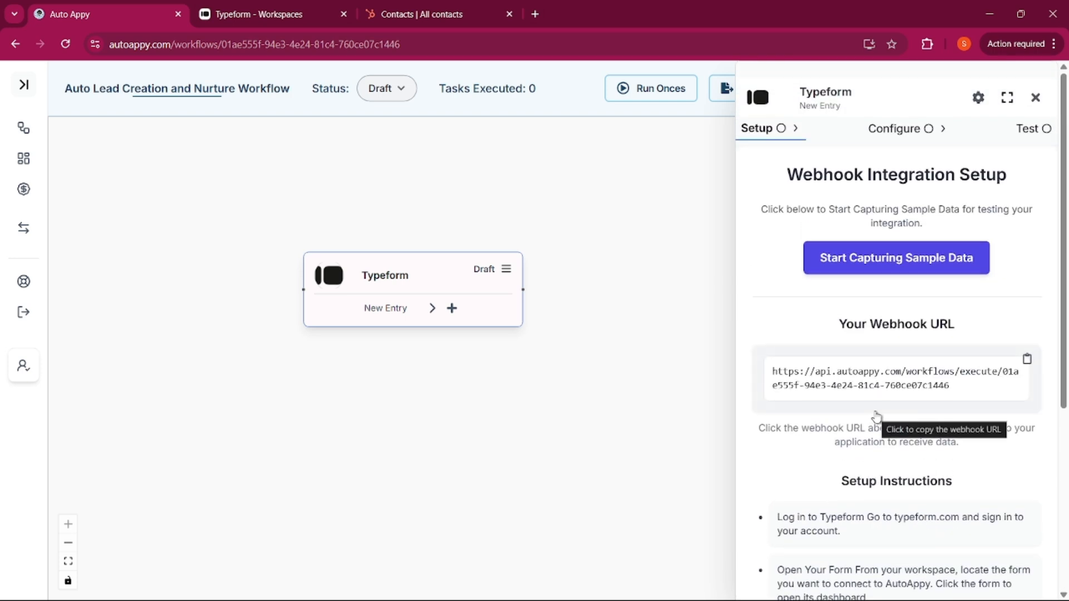
pyautogui.click(969, 390)
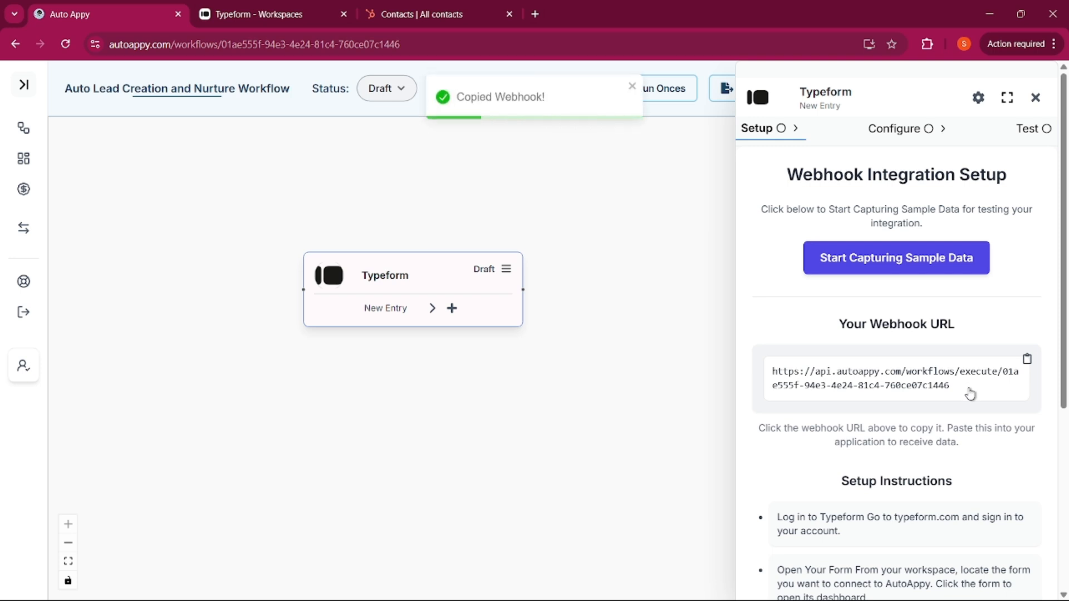
pyautogui.click(245, 6)
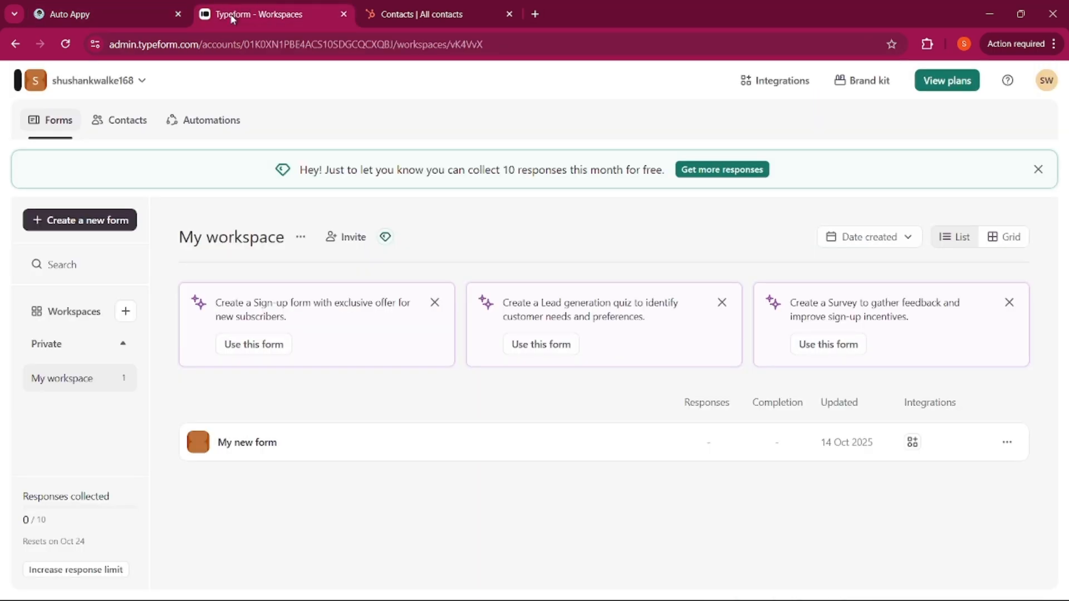
# Open My new form from the Typeform workspace
pyautogui.click(156, 13)
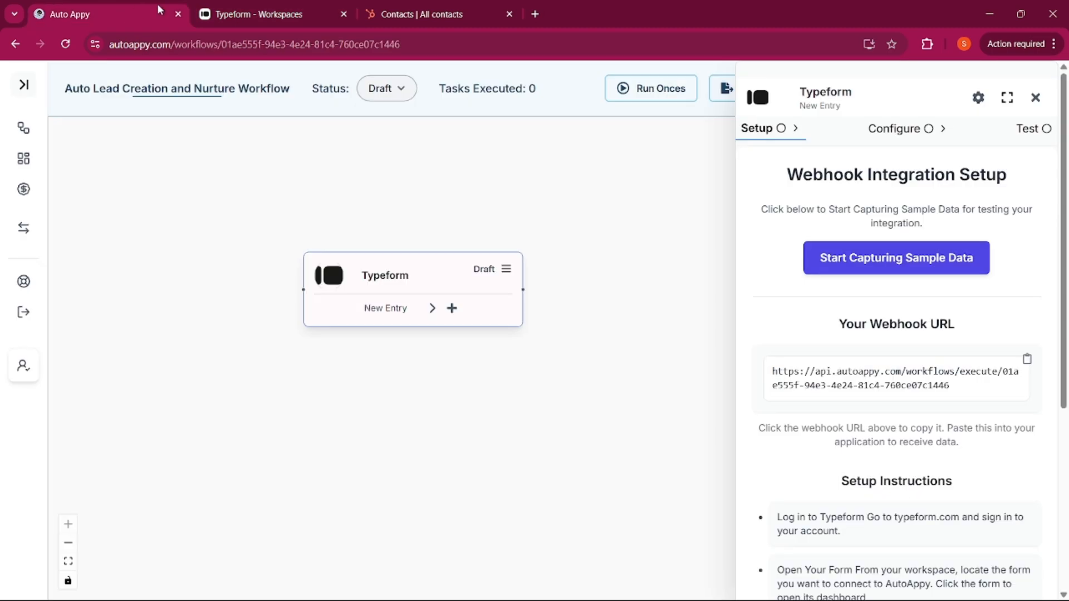
pyautogui.click(261, 16)
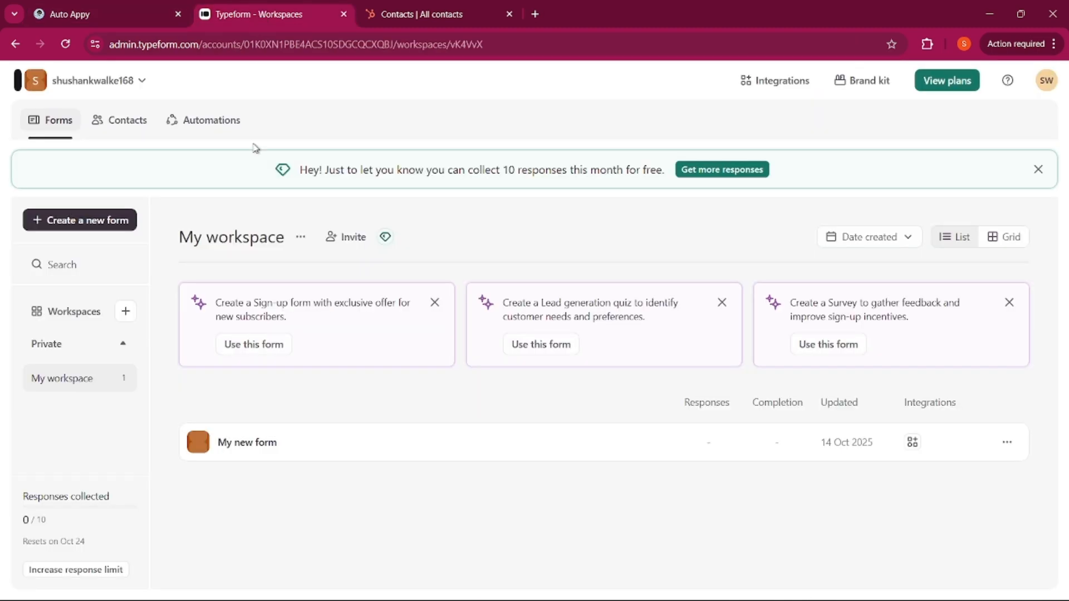
pyautogui.click(239, 442)
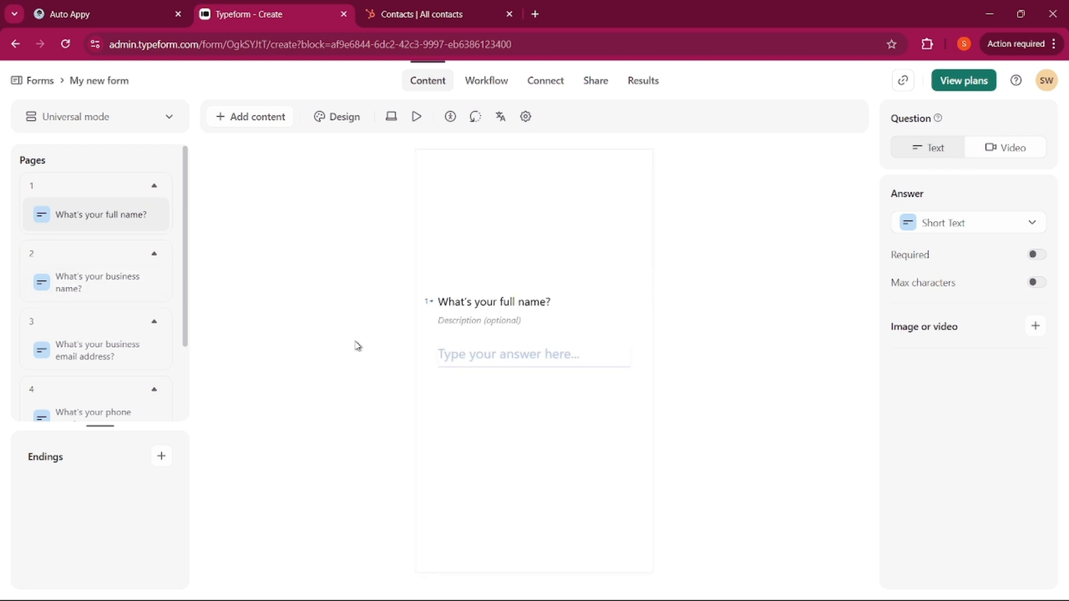
# Add a webhook pointing to the pasted Auto Appy URL, save it and turn it on
pyautogui.click(535, 84)
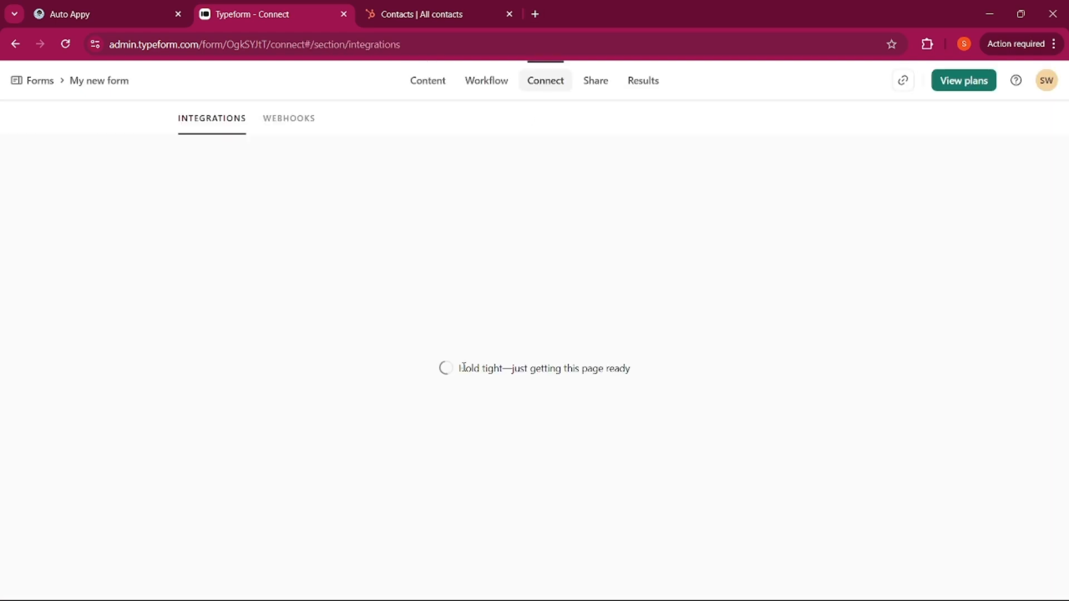
pyautogui.click(285, 128)
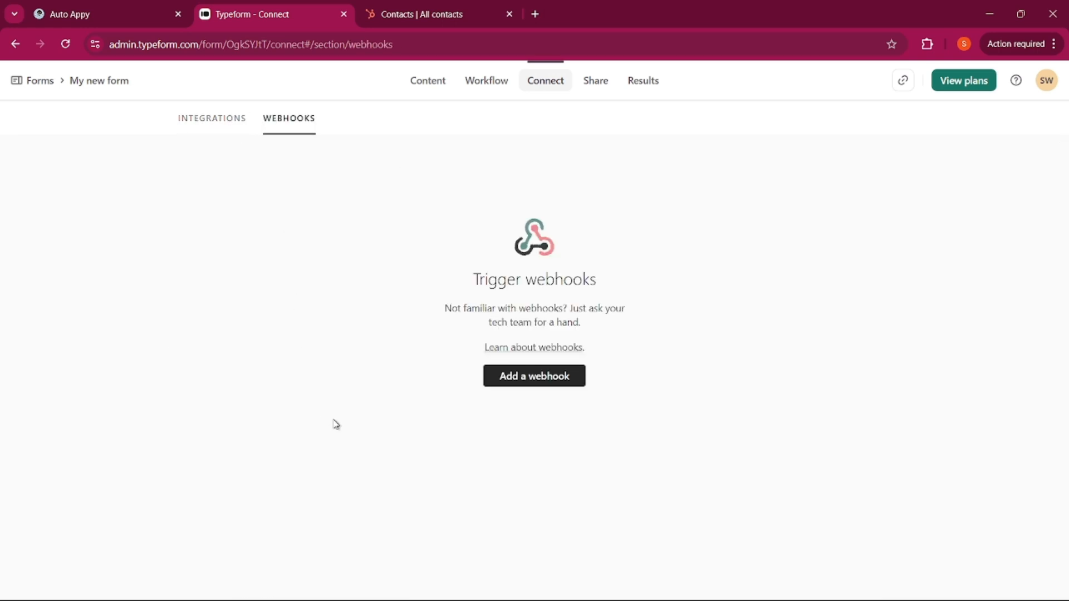
pyautogui.click(520, 381)
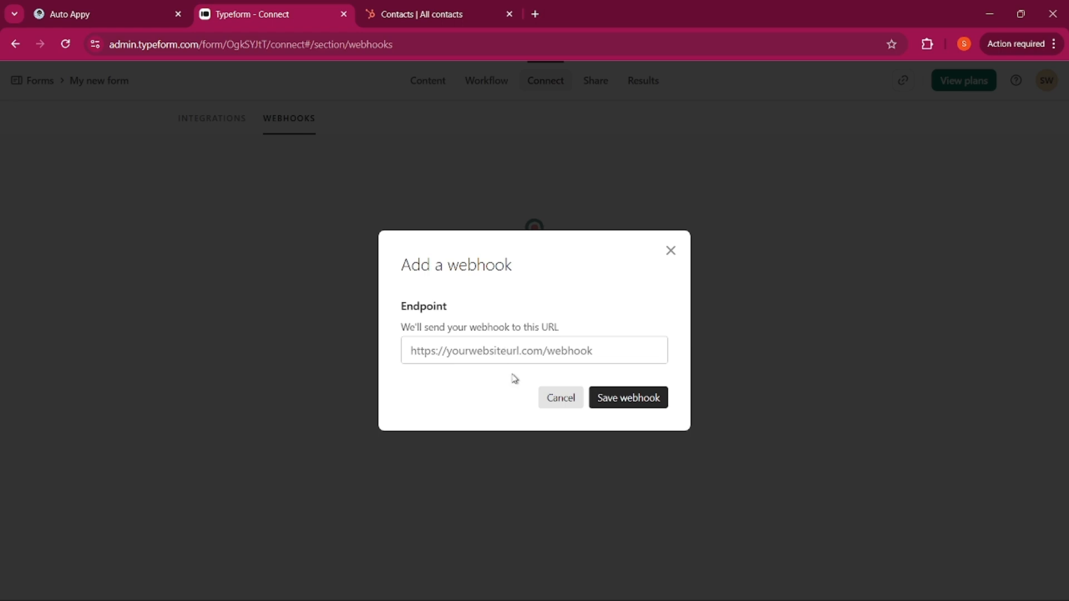
pyautogui.click(534, 353)
pyautogui.hotkey('ctrl', 'v')
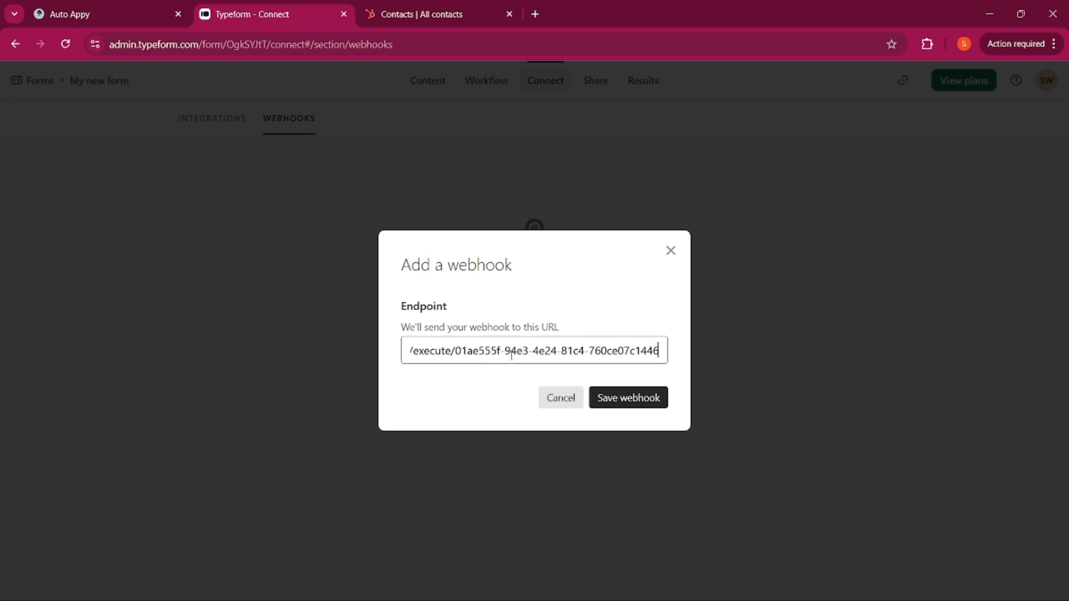
pyautogui.click(628, 402)
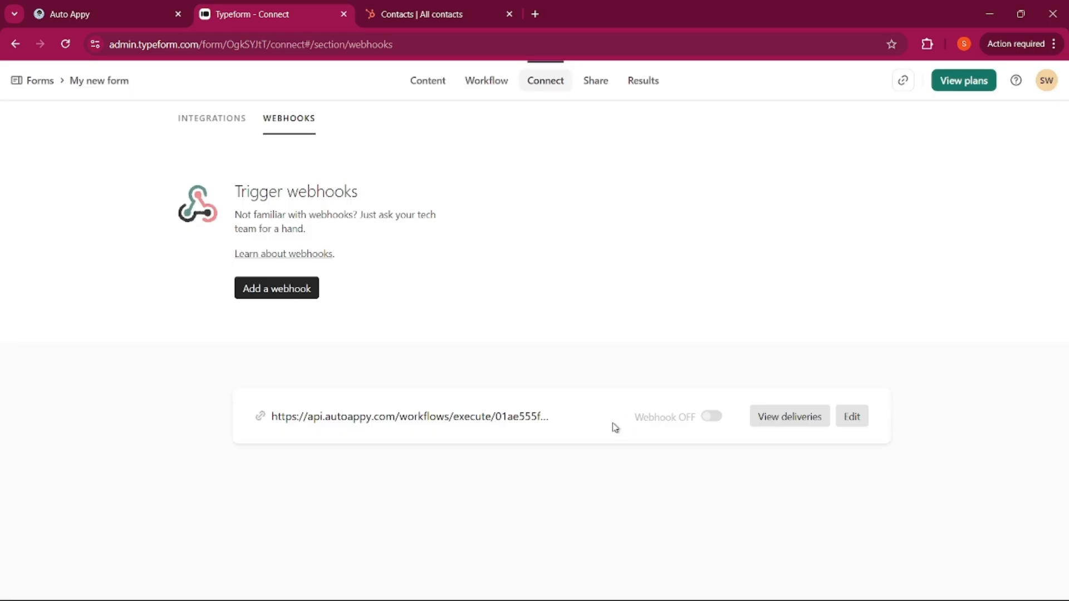
pyautogui.click(711, 417)
# Start sample capture in Auto Appy, then copy the form's public link into a new tab
pyautogui.click(86, 21)
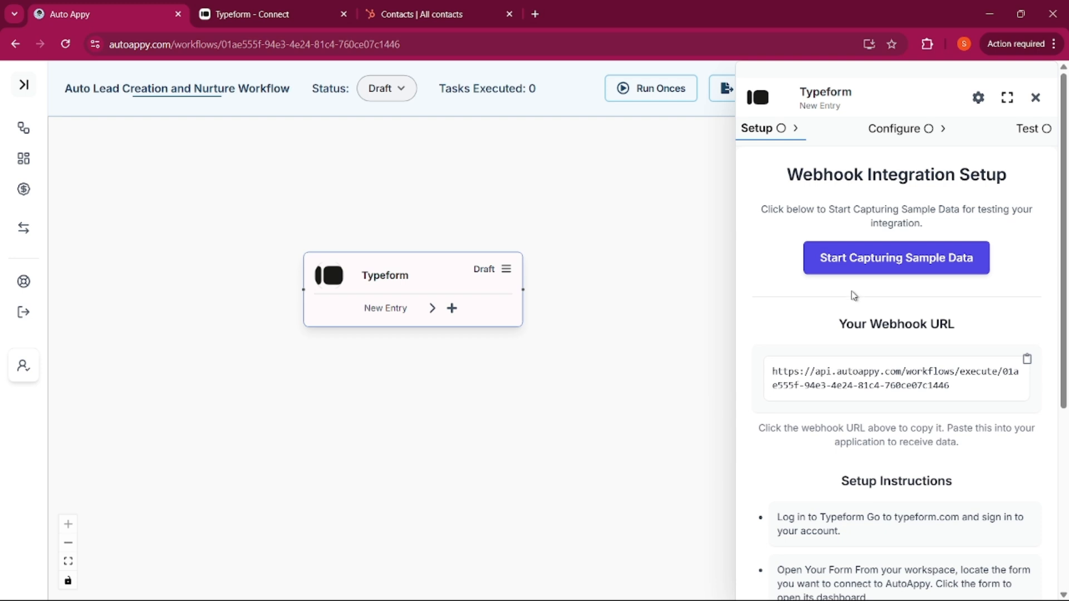
pyautogui.click(885, 269)
pyautogui.click(271, 9)
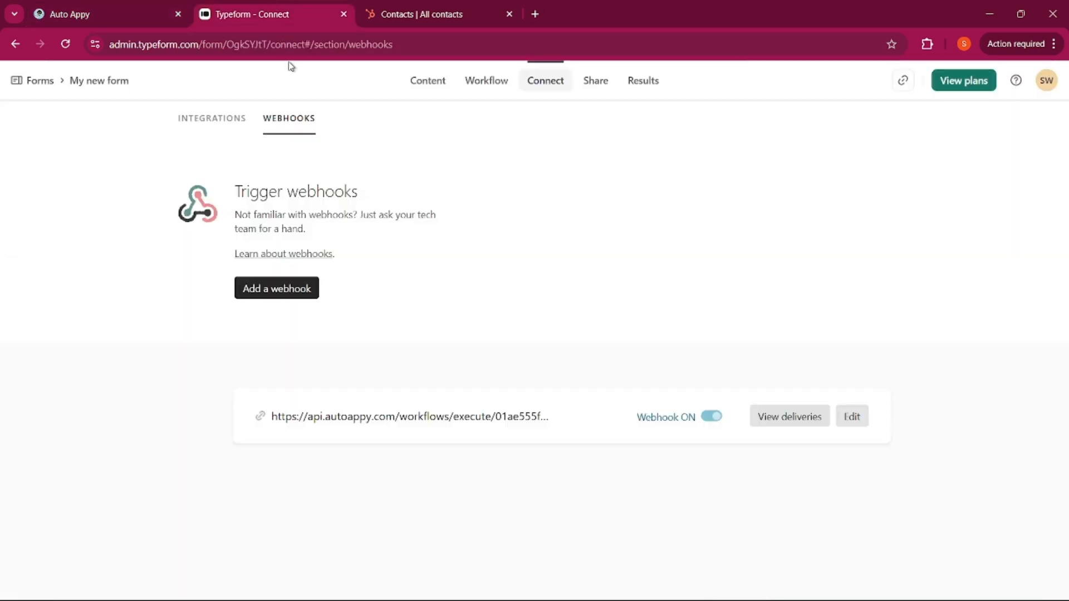
pyautogui.click(902, 80)
pyautogui.click(533, 16)
# Load the live form and enter the respondent's full name, business name AutoAppy, email and phone
pyautogui.click(548, 34)
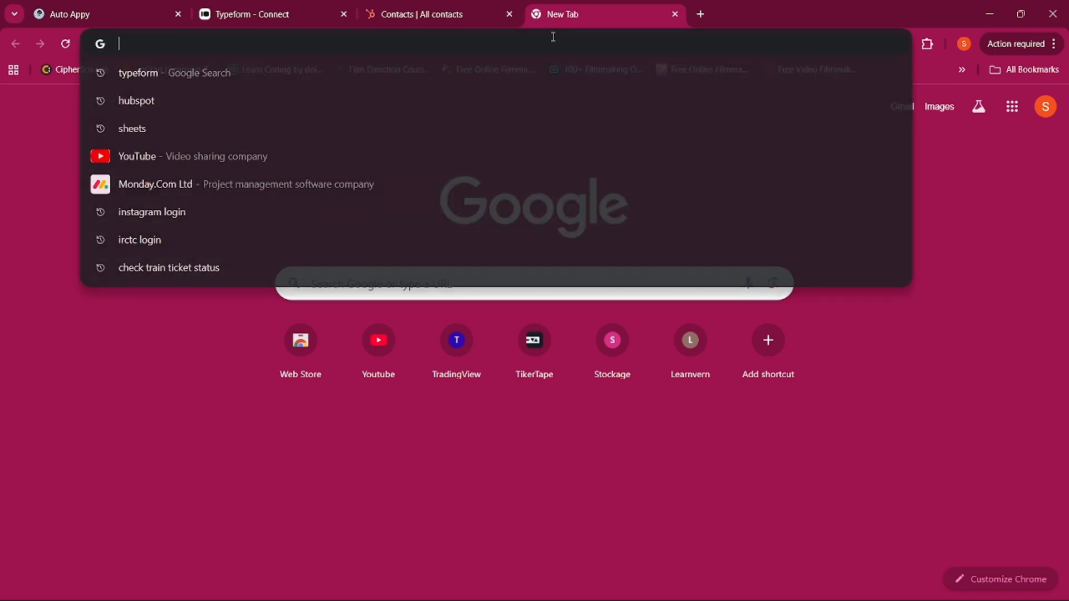
pyautogui.hotkey('ctrl', 'v')
pyautogui.press('Return')
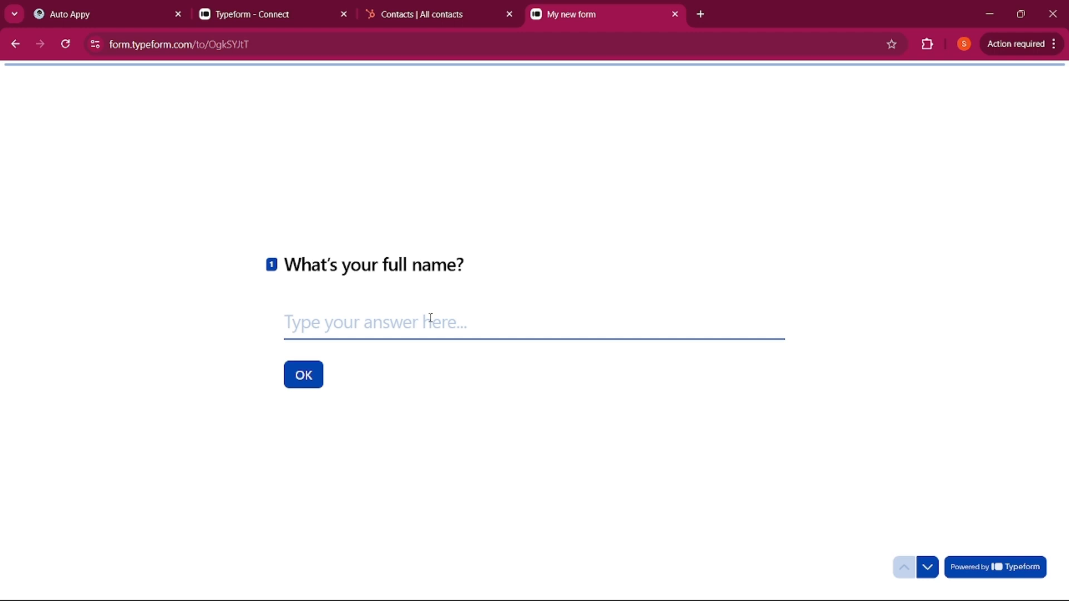
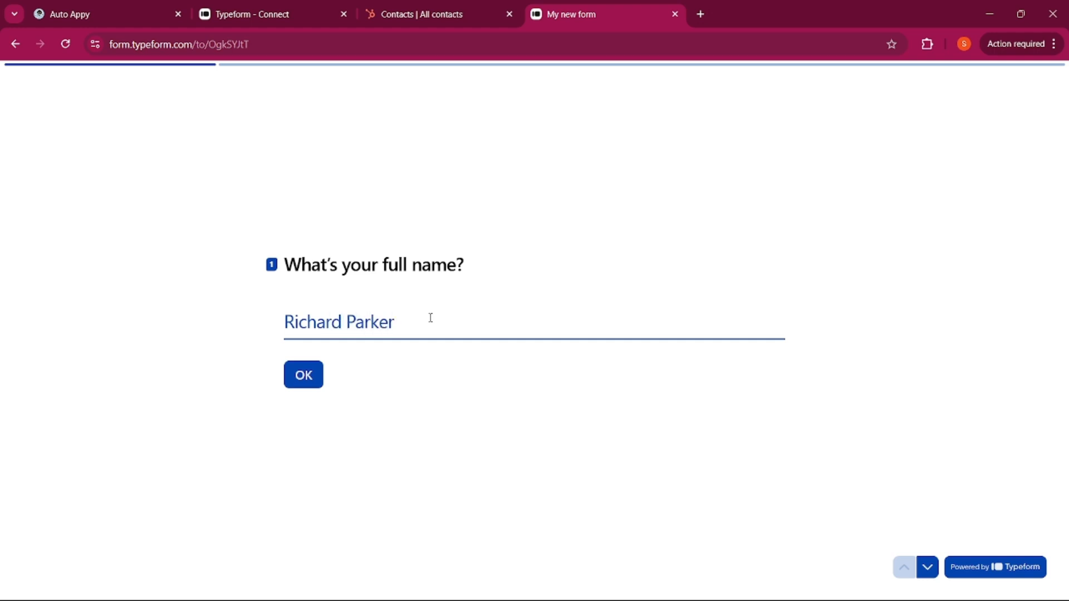
pyautogui.press('Return')
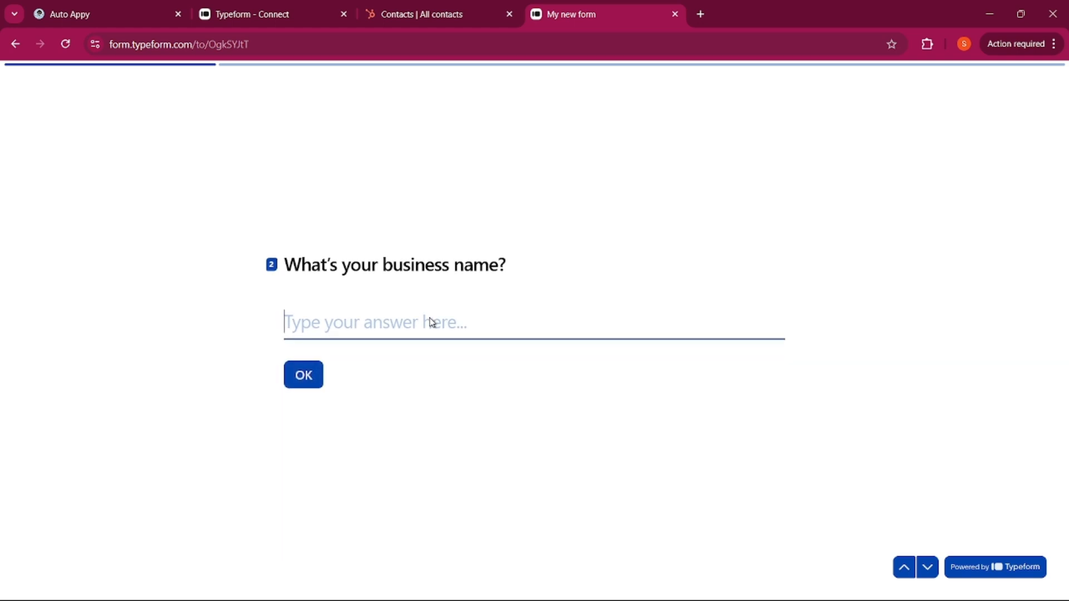
pyautogui.write('AutoA')
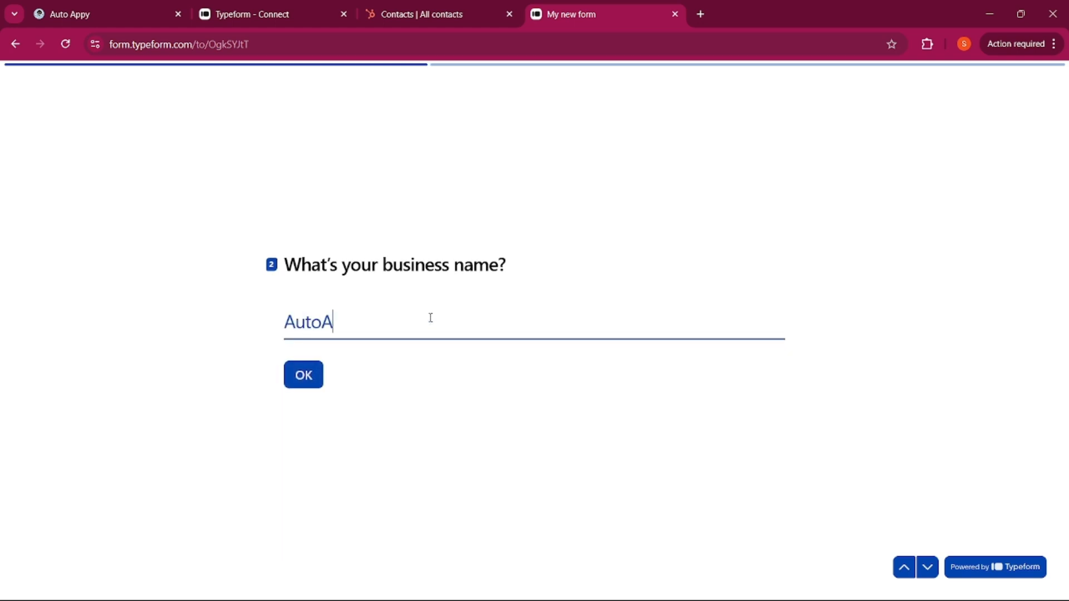
pyautogui.write('ppy')
pyautogui.press('Return')
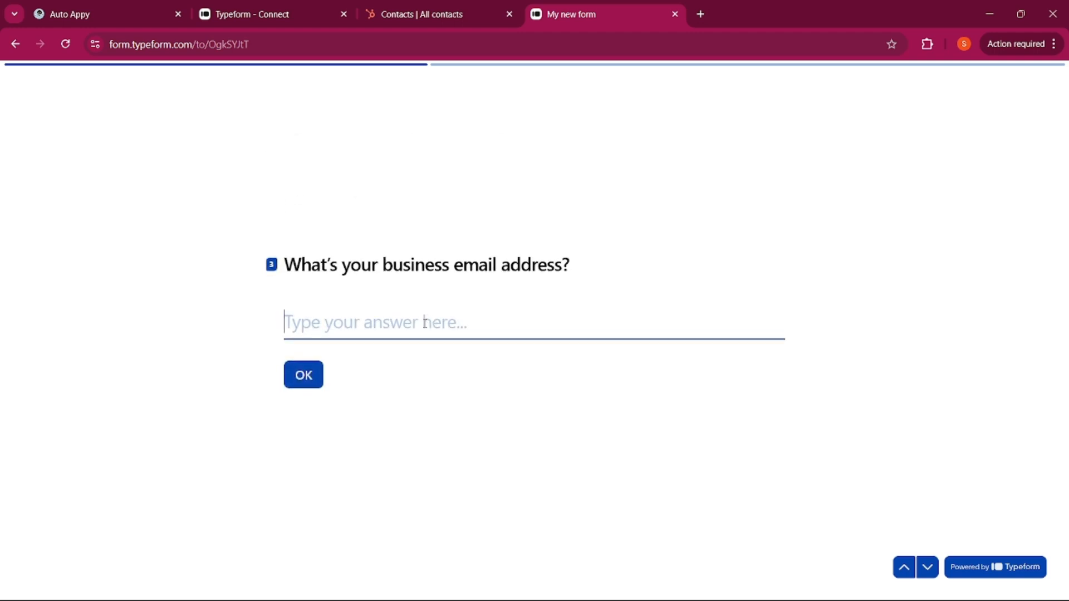
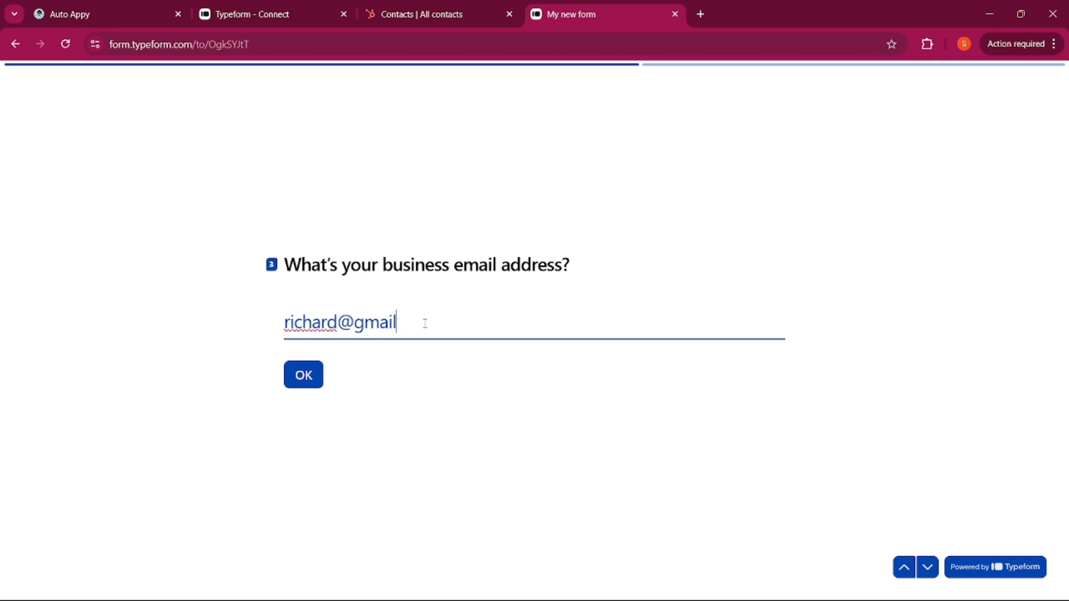
pyautogui.press('Return')
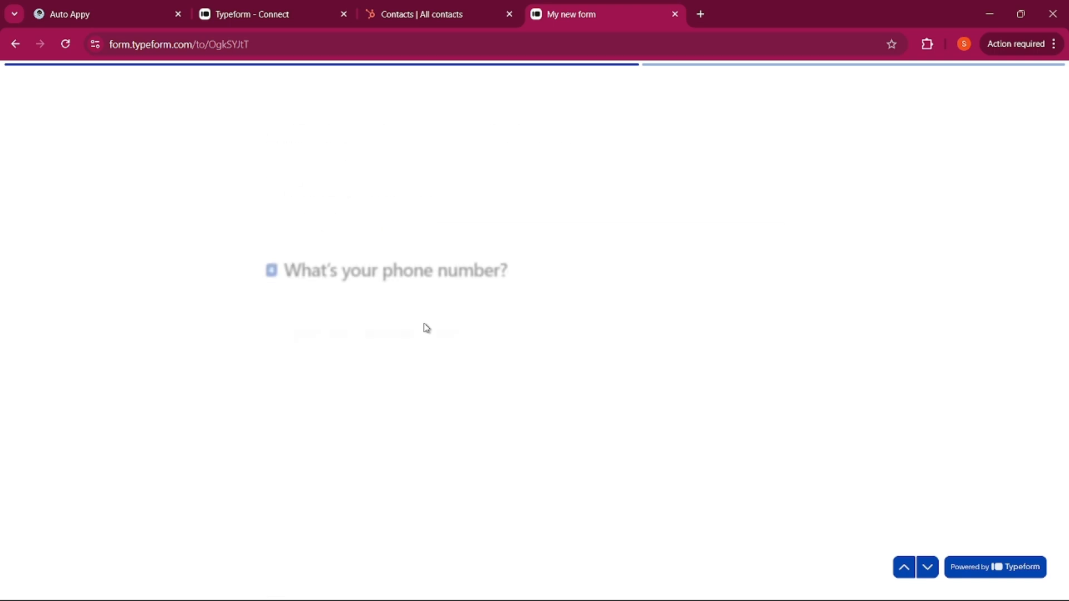
pyautogui.write('99')
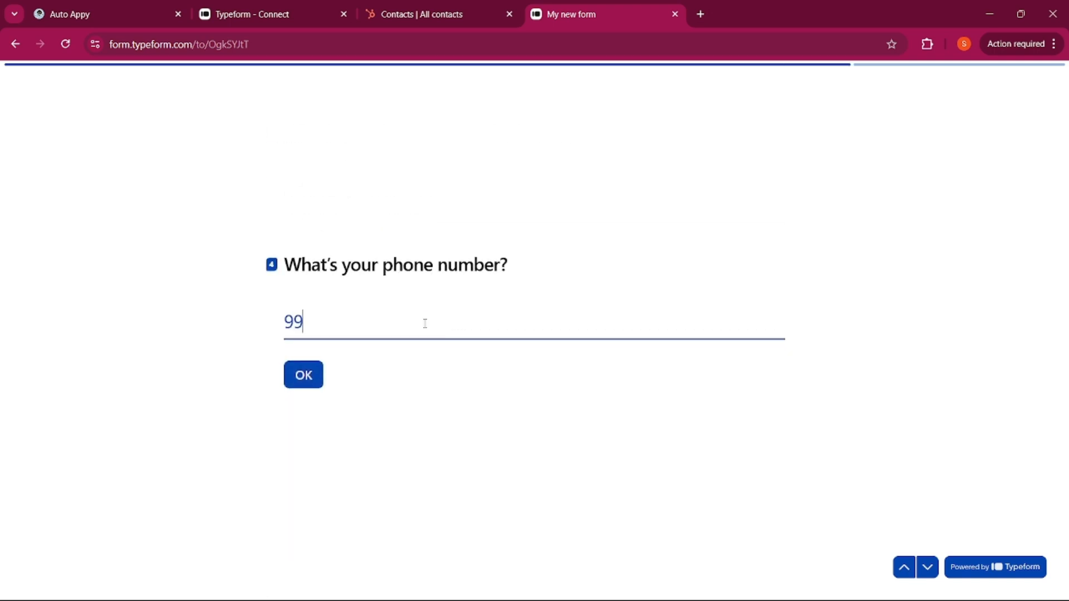
pyautogui.write('99999999')
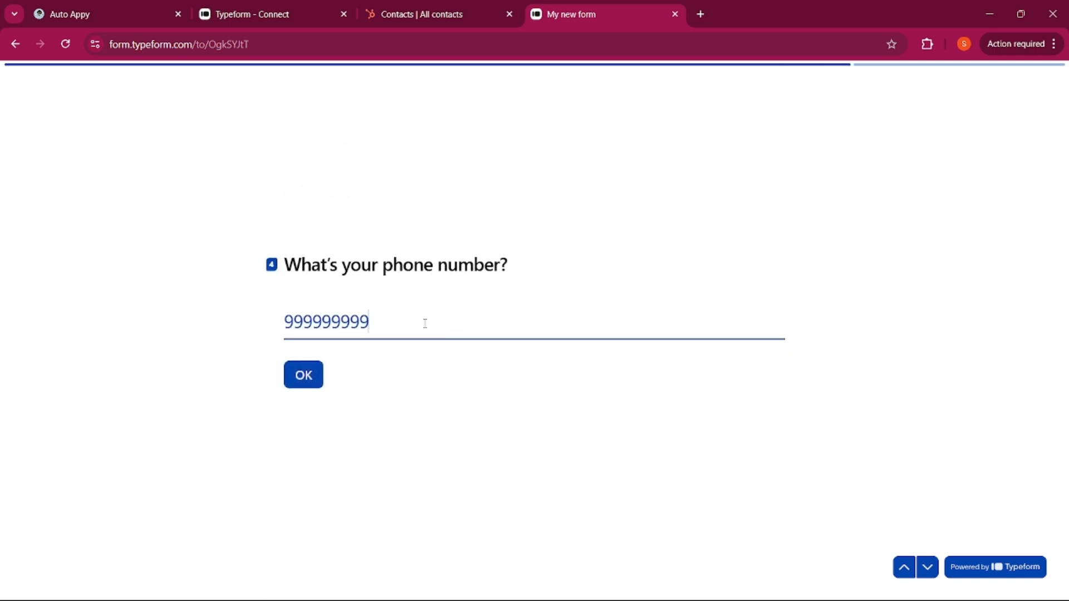
pyautogui.press('Return')
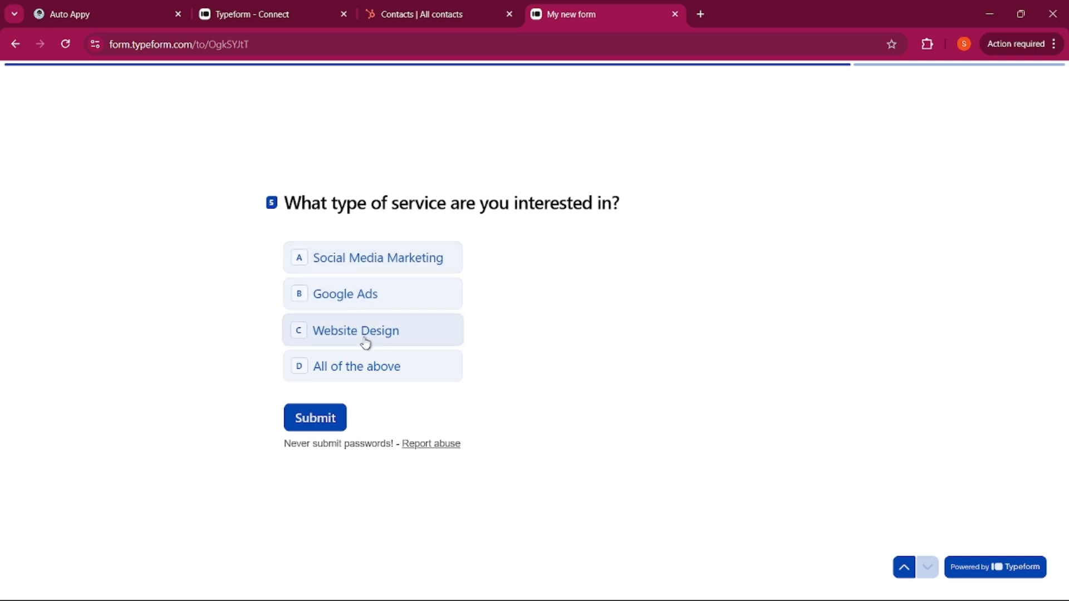
# Answer the service question with All of the above and submit the test form
pyautogui.click(366, 371)
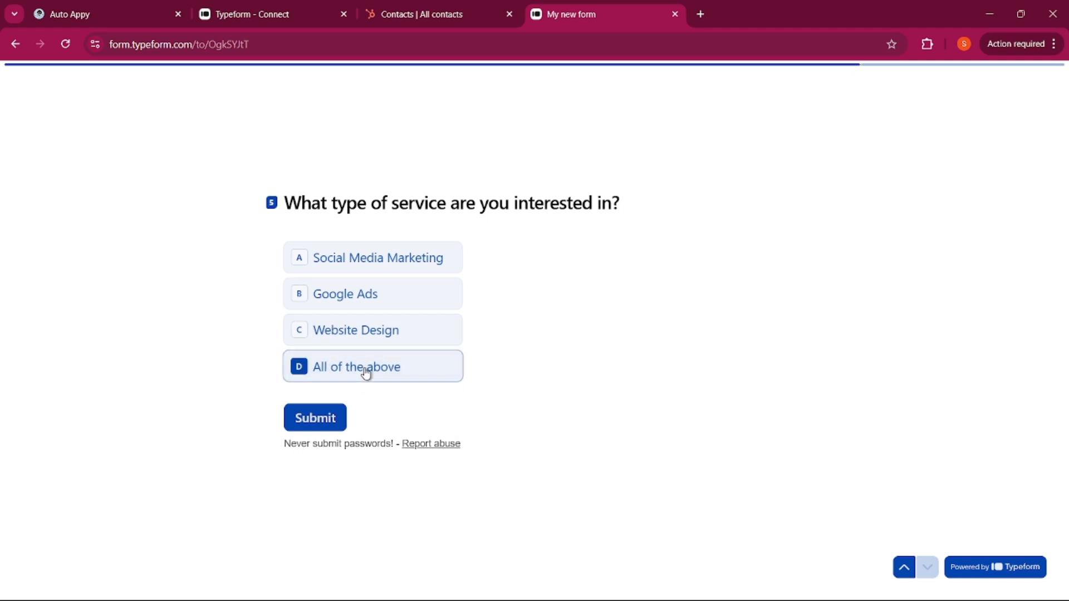
pyautogui.click(314, 423)
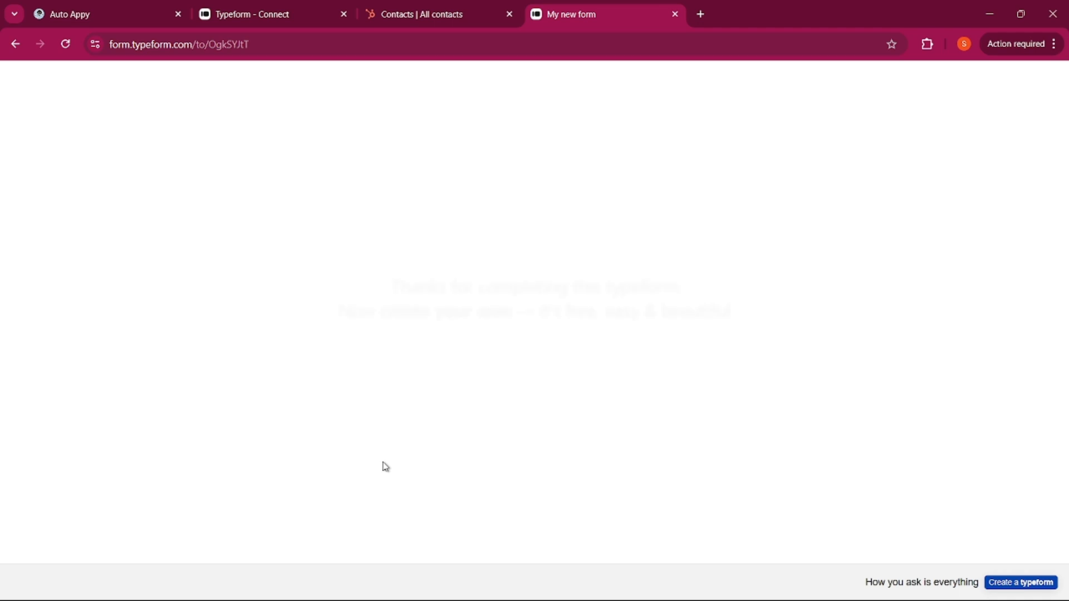
pyautogui.hotkey('ctrl', 'Tab')
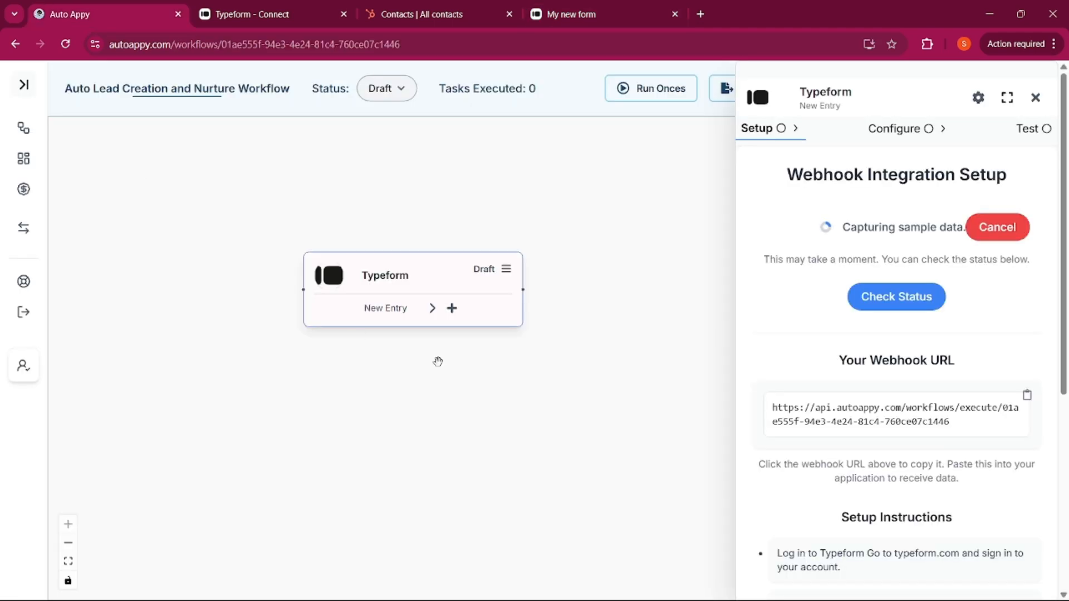
# Capture the test entry via Check Status, review the sample fields, and close the Typeform panel
pyautogui.click(888, 301)
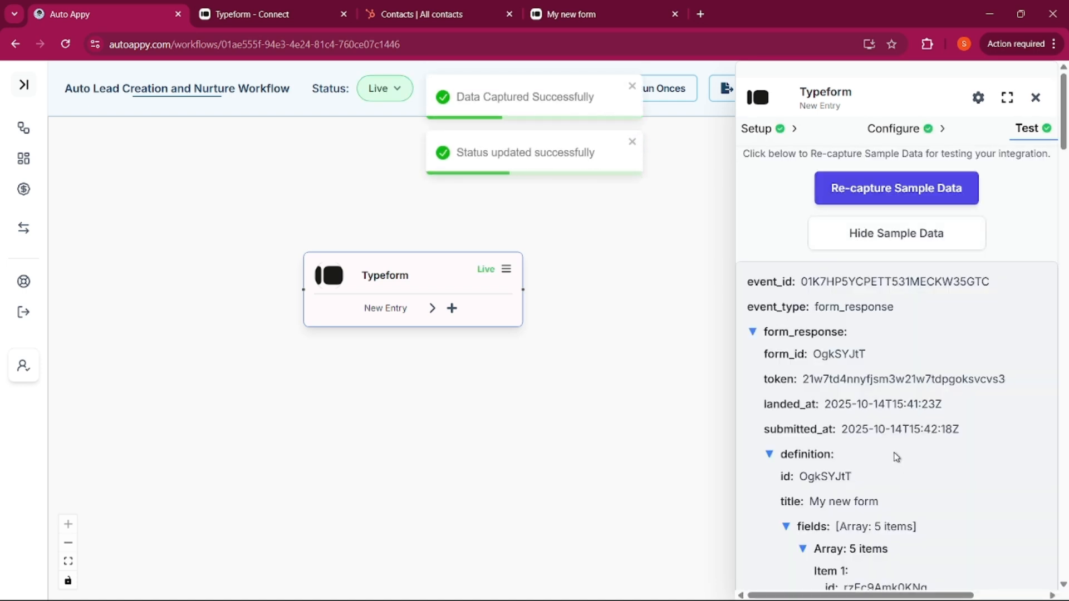
pyautogui.scroll(-4, 896, 456)
pyautogui.scroll(-2, 897, 457)
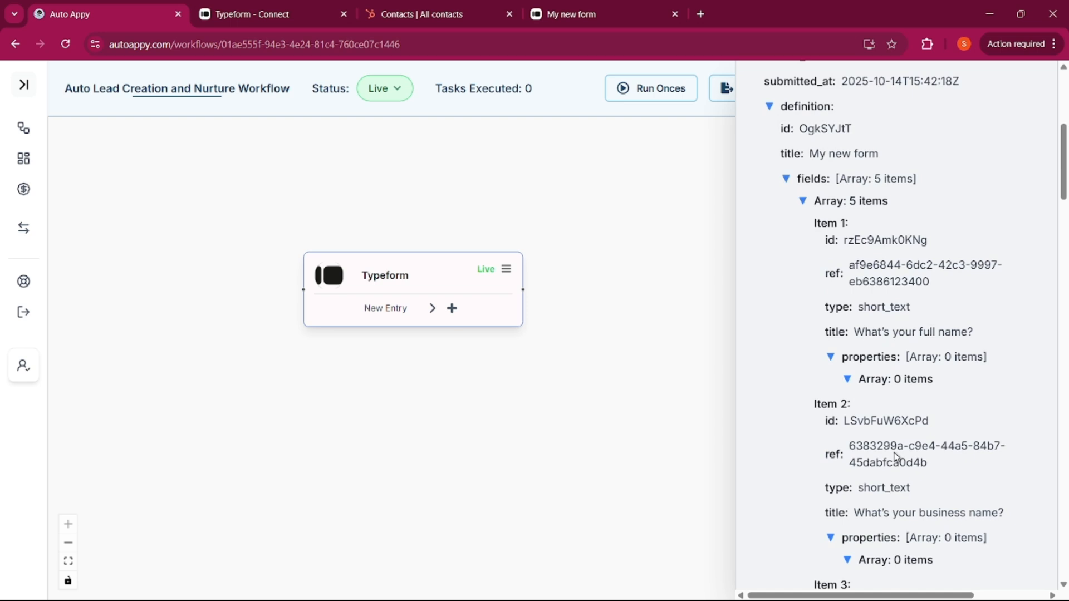
pyautogui.scroll(-10, 894, 455)
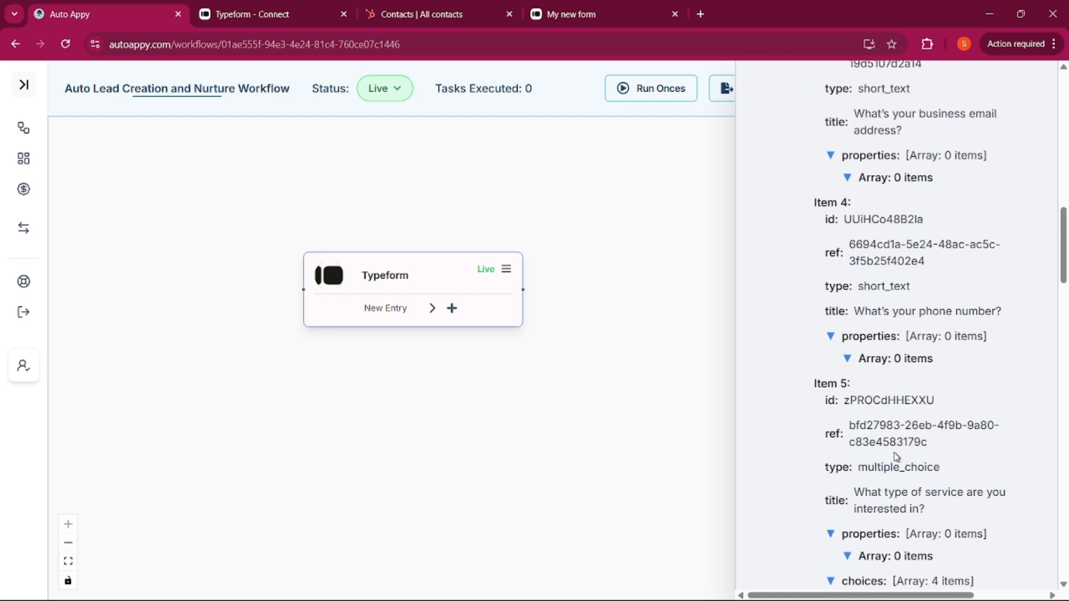
pyautogui.scroll(15, 879, 446)
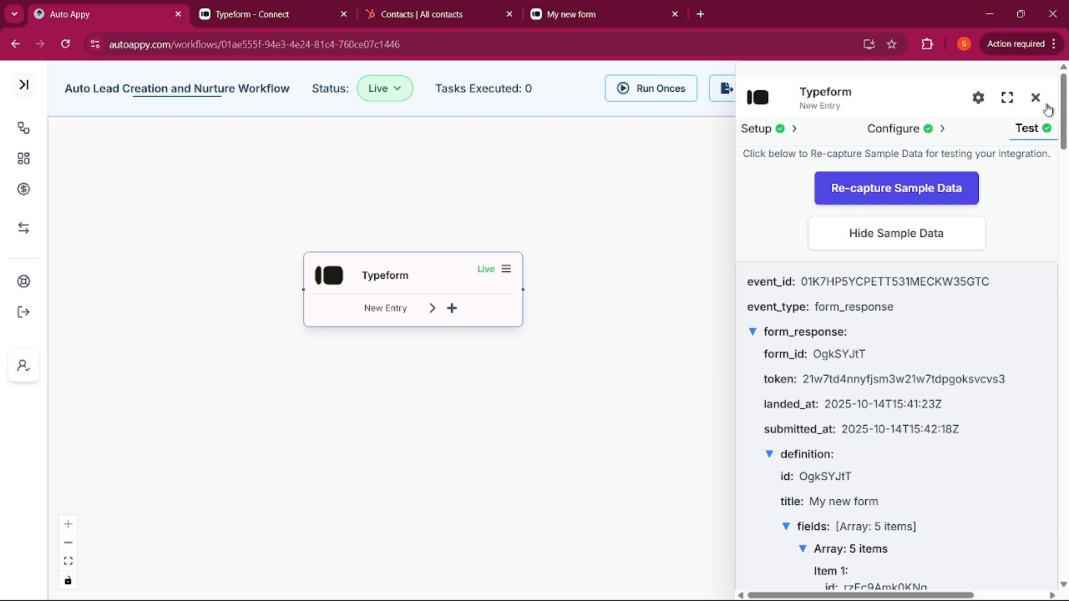
pyautogui.click(1035, 98)
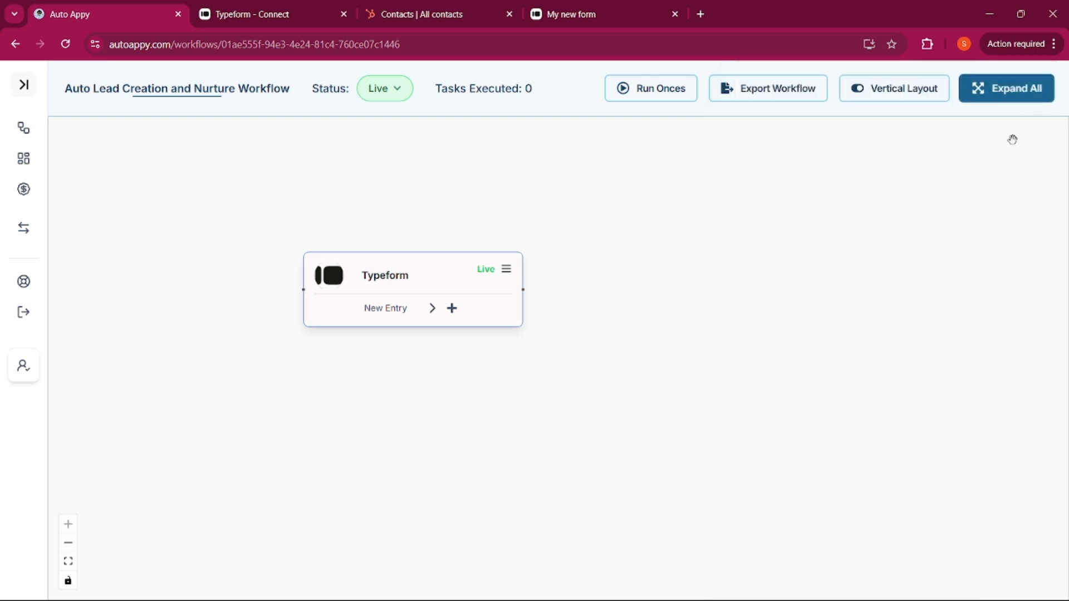
# Attach a Hubspot CRM Create New Contact node after the Typeform trigger and confirm adding it
pyautogui.click(452, 309)
pyautogui.click(824, 148)
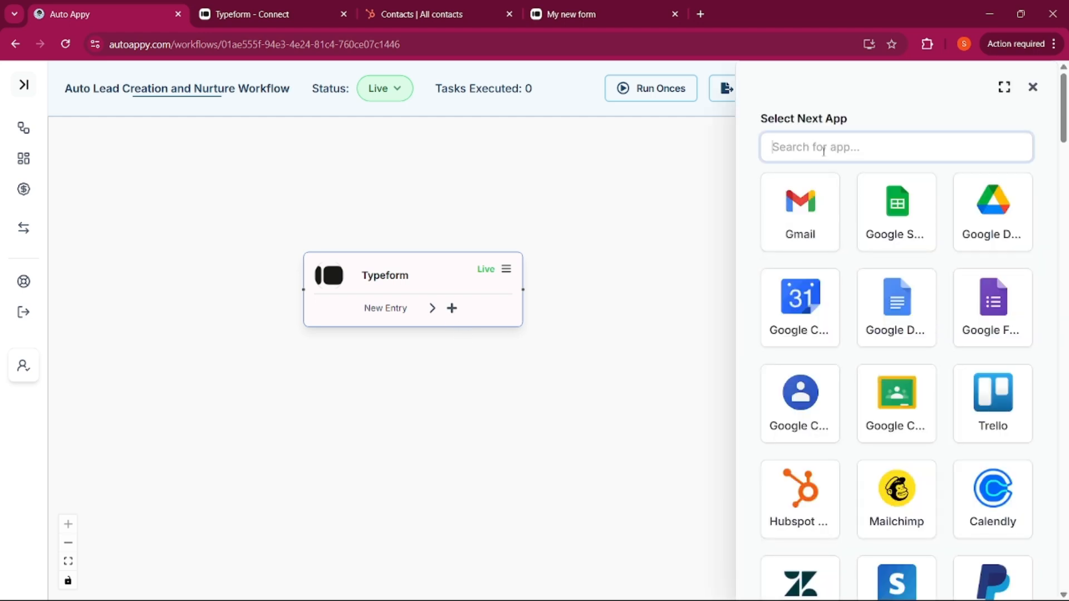
pyautogui.click(811, 501)
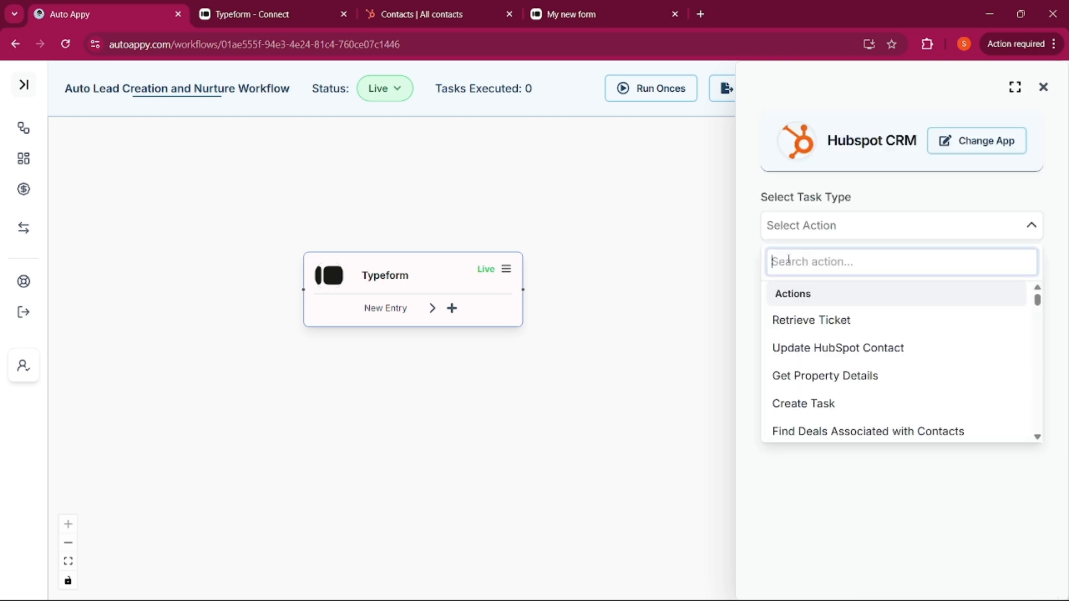
pyautogui.write('Creat')
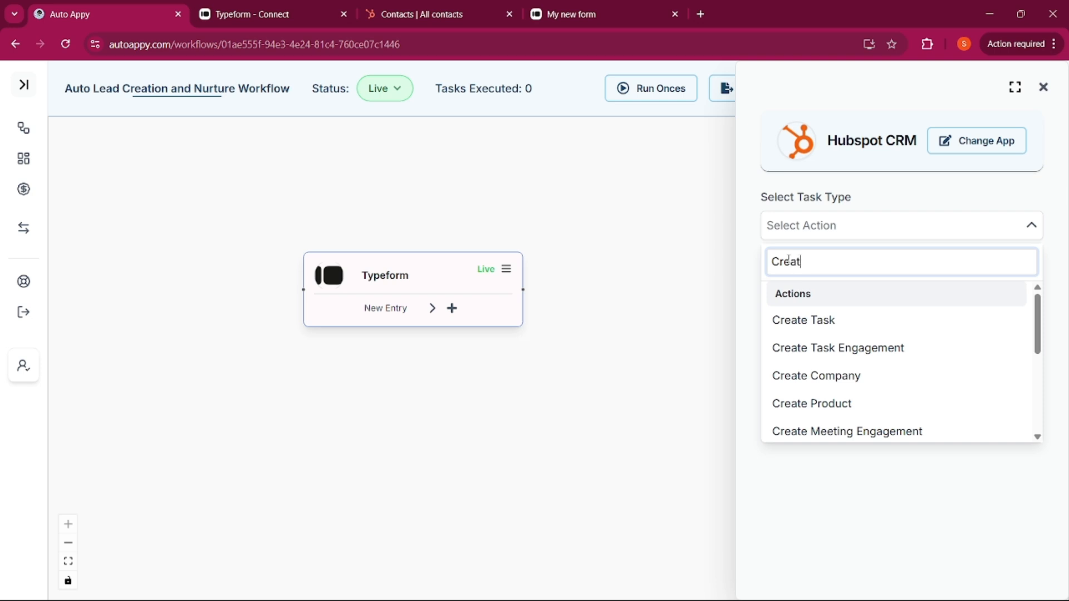
pyautogui.write('e N')
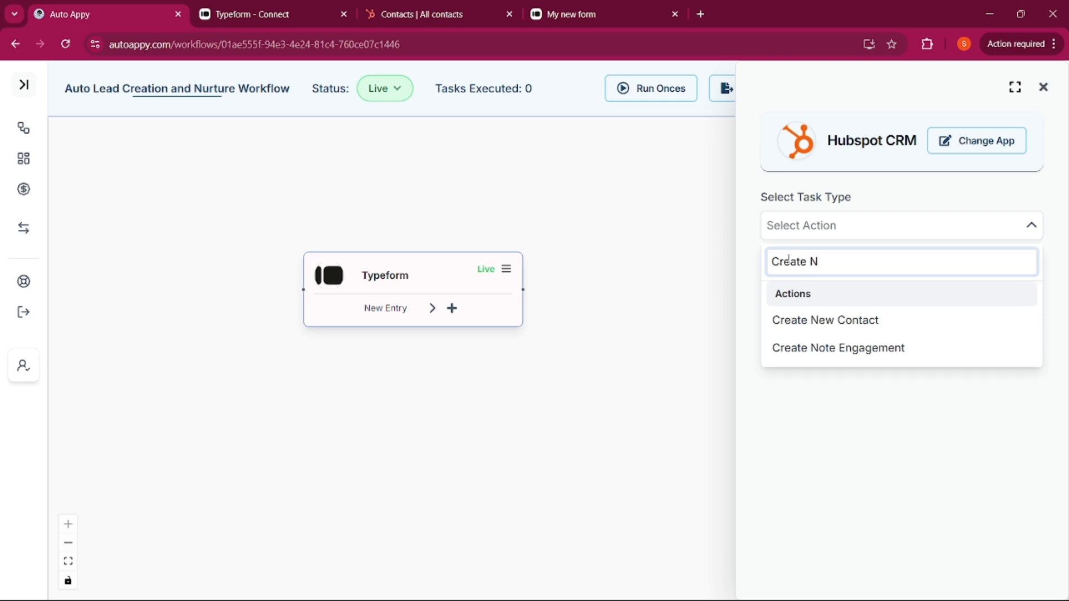
pyautogui.click(821, 328)
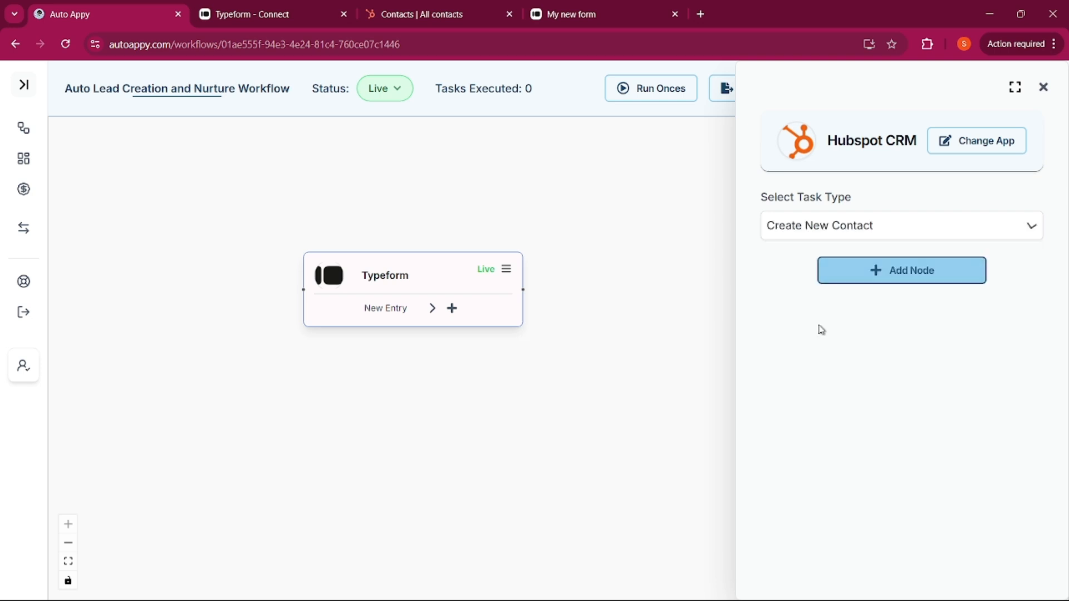
pyautogui.click(889, 272)
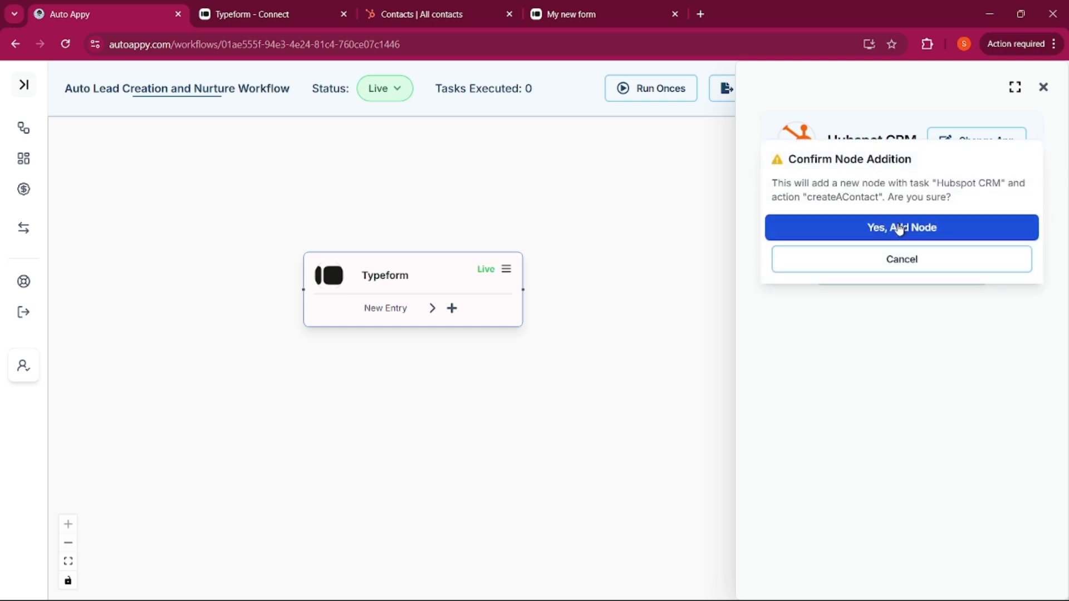
pyautogui.click(899, 228)
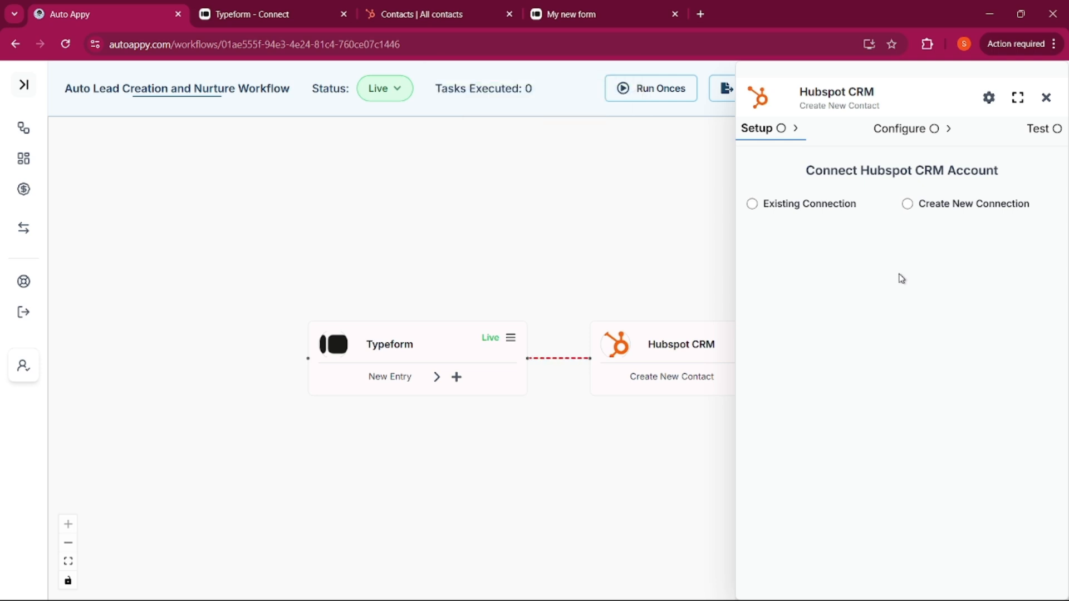
# Create the HubSpot connection Hubspot CRM #5 and authorize the chosen HubSpot account
pyautogui.click(899, 203)
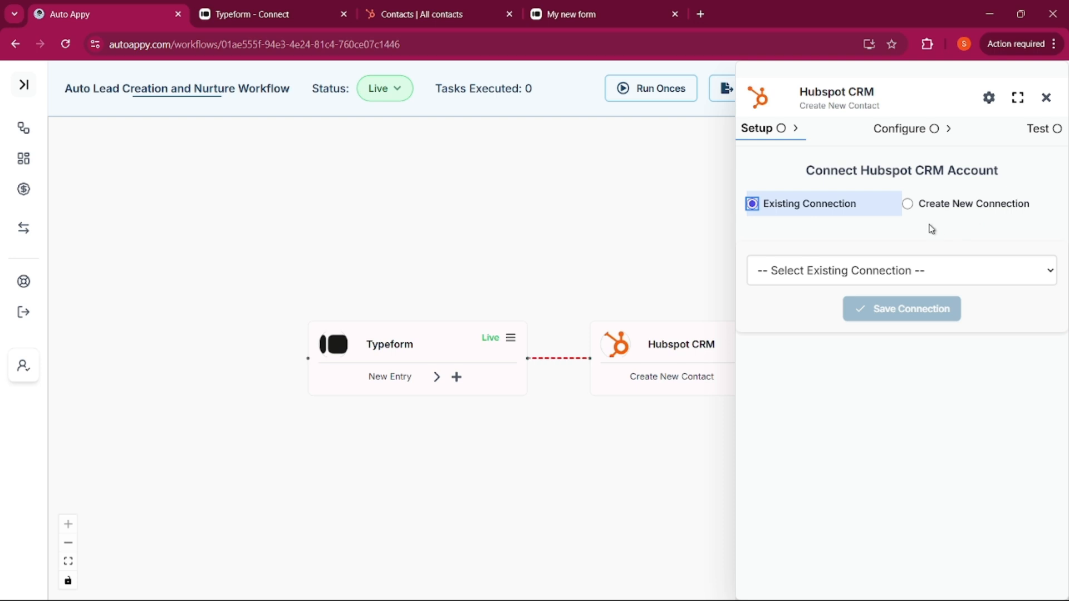
pyautogui.click(834, 271)
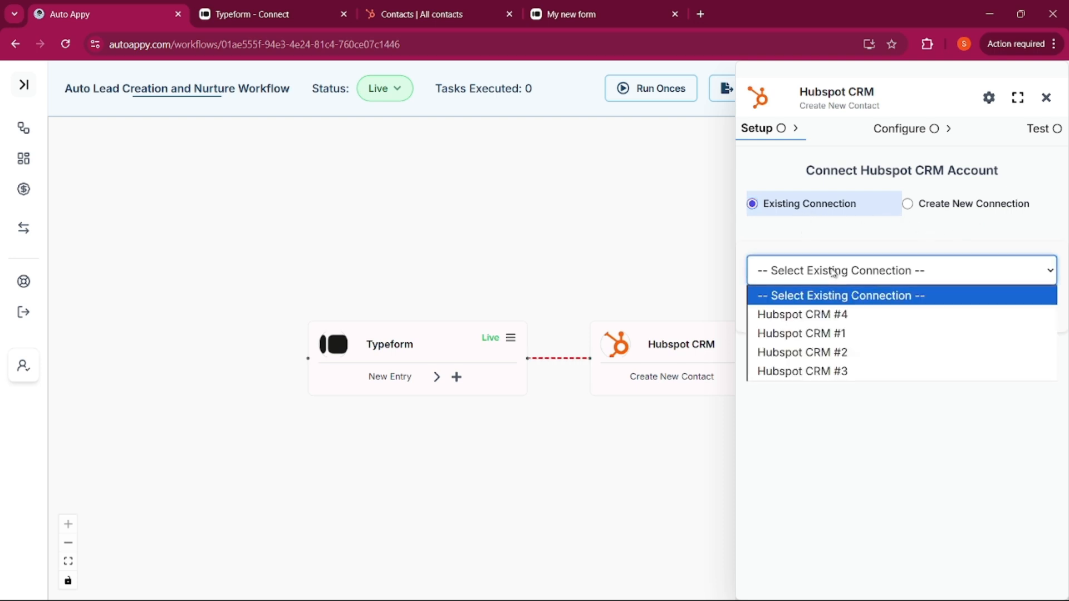
pyautogui.click(908, 204)
pyautogui.click(908, 205)
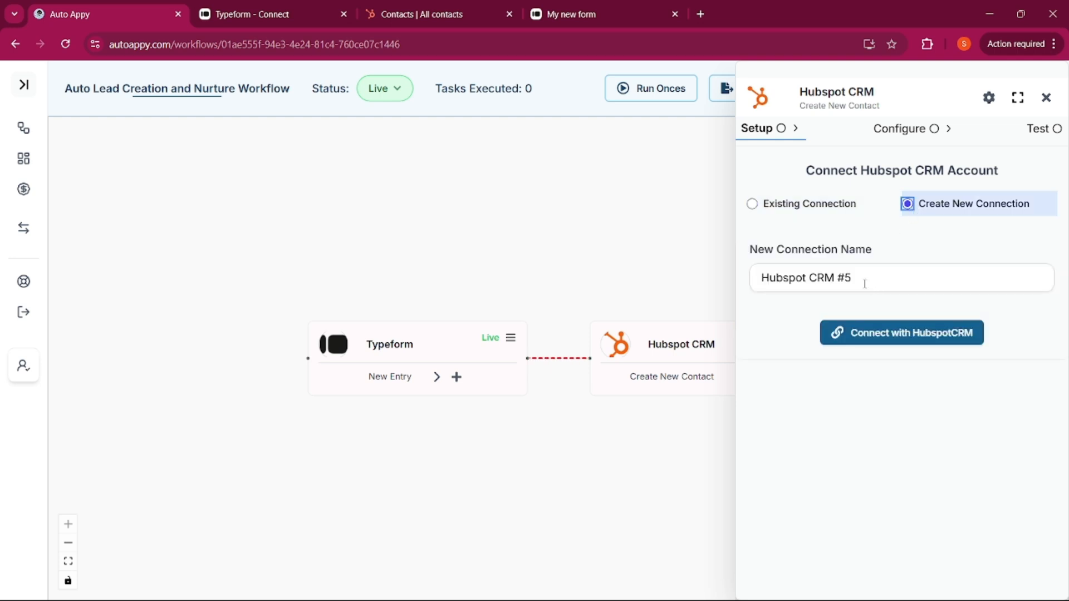
pyautogui.click(864, 284)
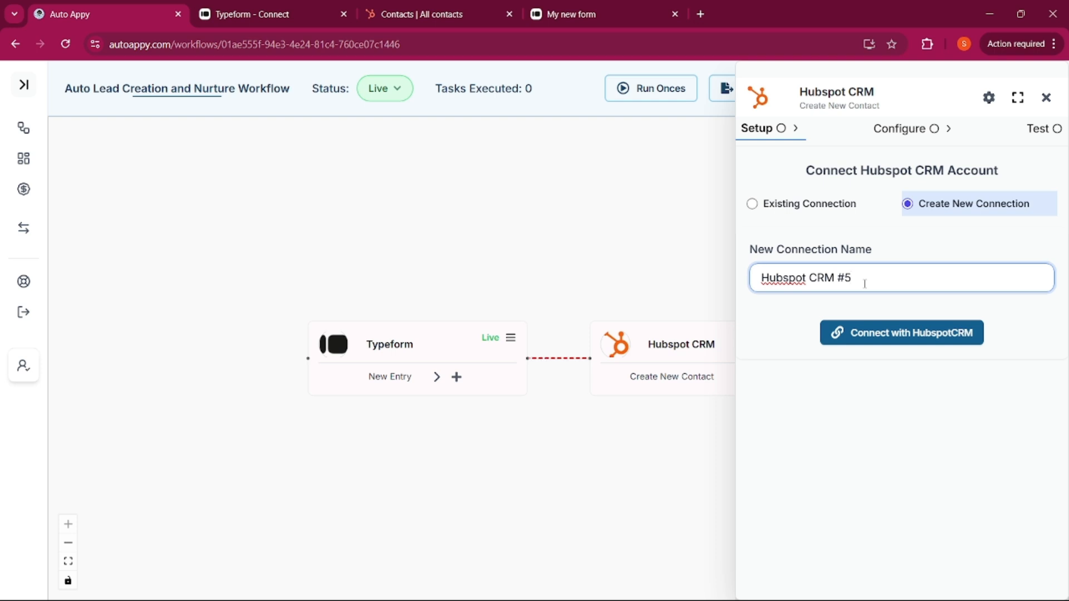
pyautogui.click(873, 335)
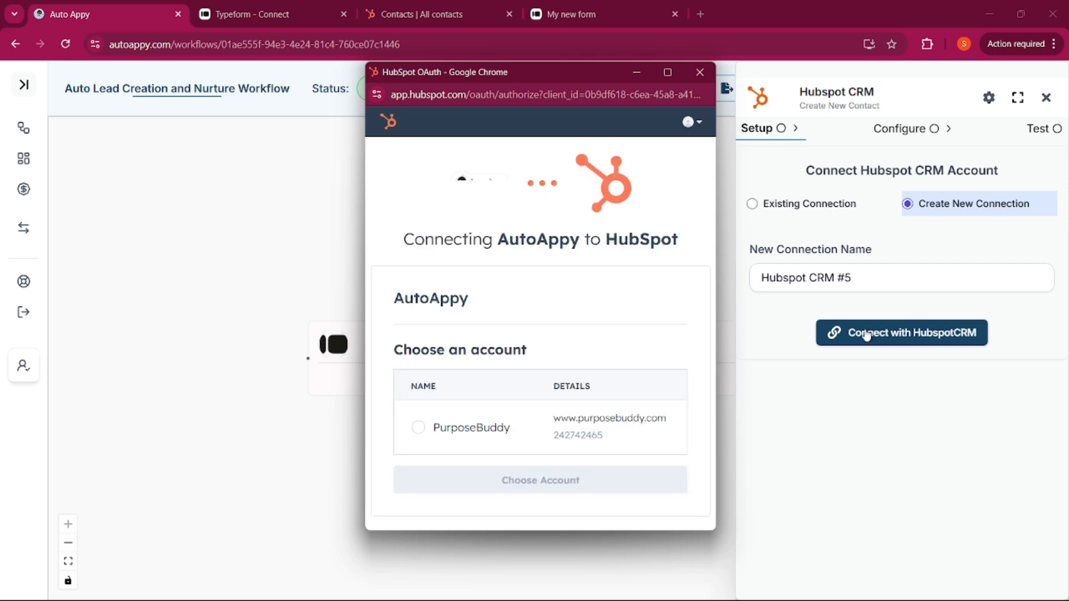
pyautogui.click(423, 430)
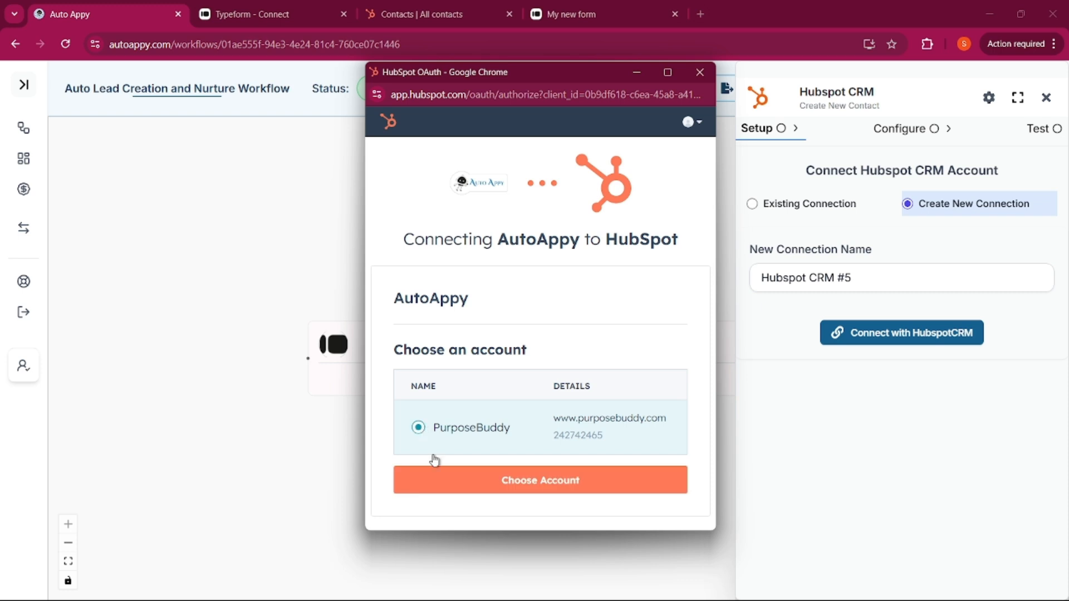
pyautogui.click(521, 486)
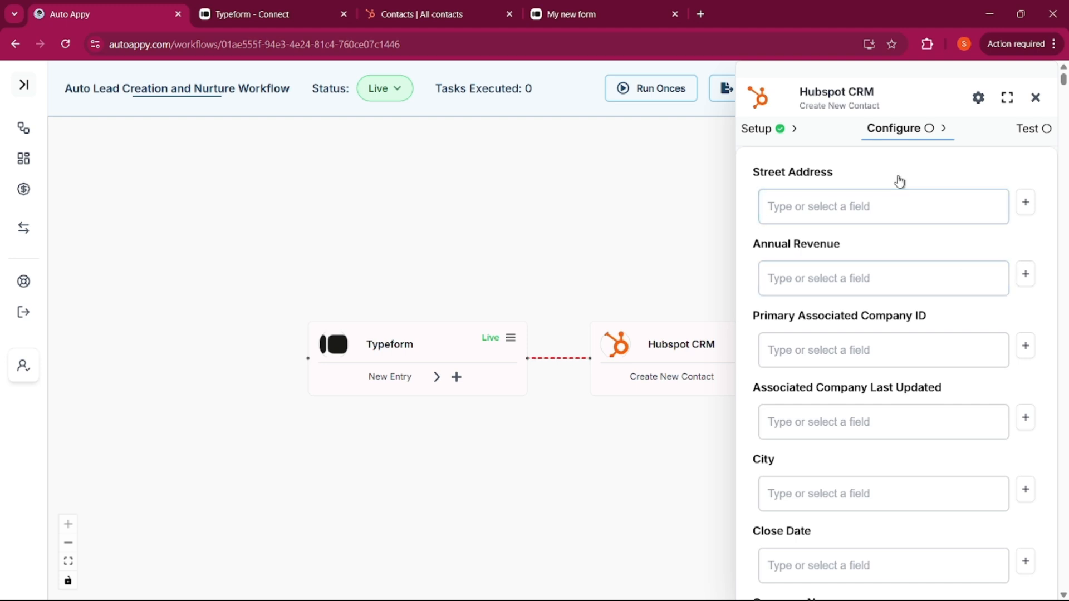
# Find the First Name field by searching 'name' and map it to the Typeform full-name answer
pyautogui.hotkey('ctrl', 'f')
pyautogui.write('name')
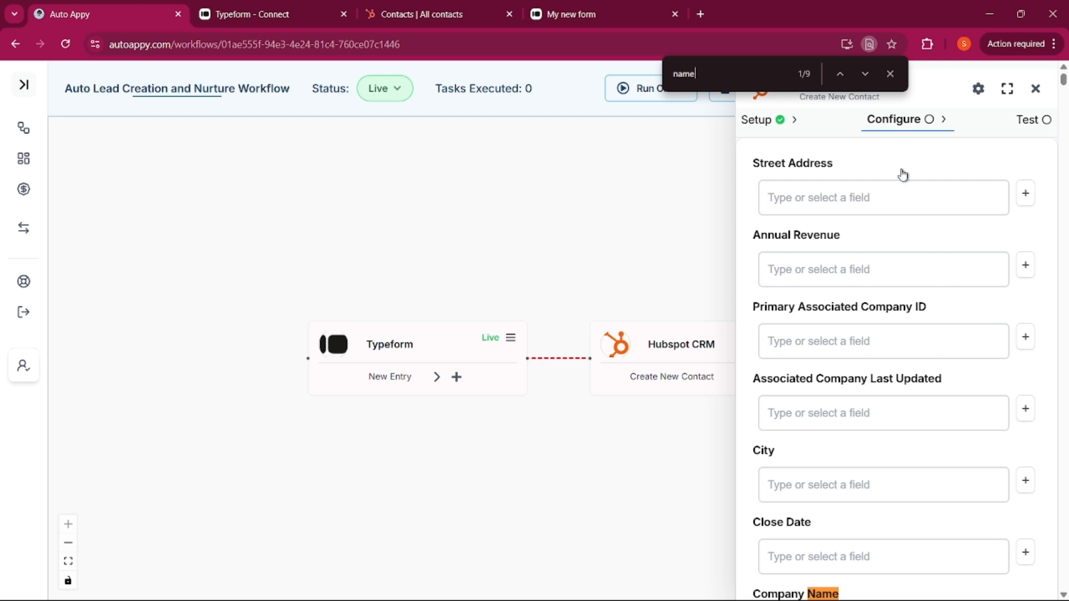
pyautogui.press('Return')
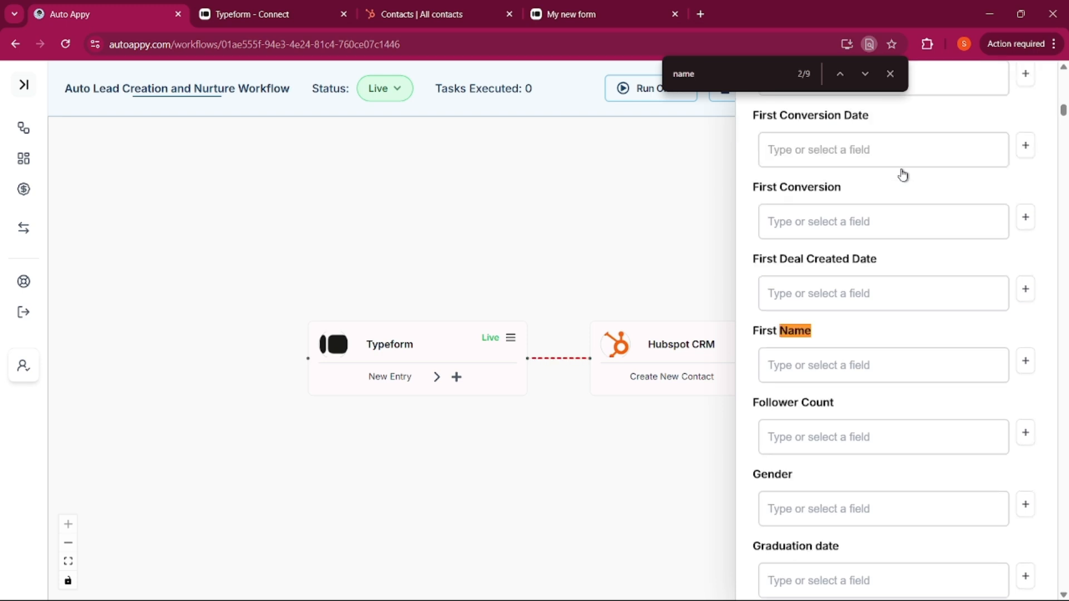
pyautogui.click(1024, 362)
pyautogui.click(804, 333)
pyautogui.click(806, 362)
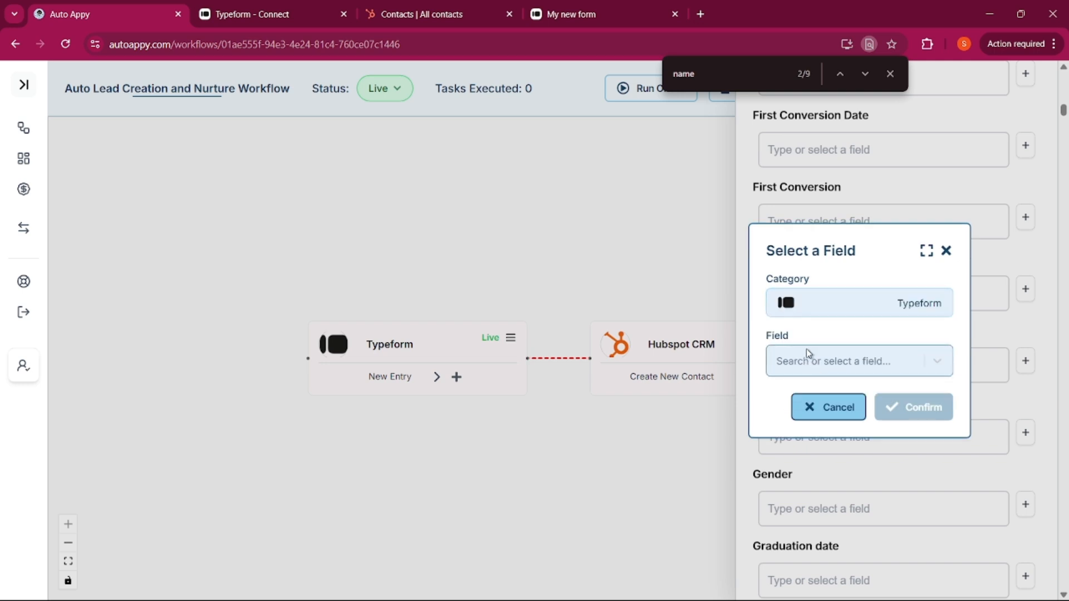
pyautogui.click(806, 351)
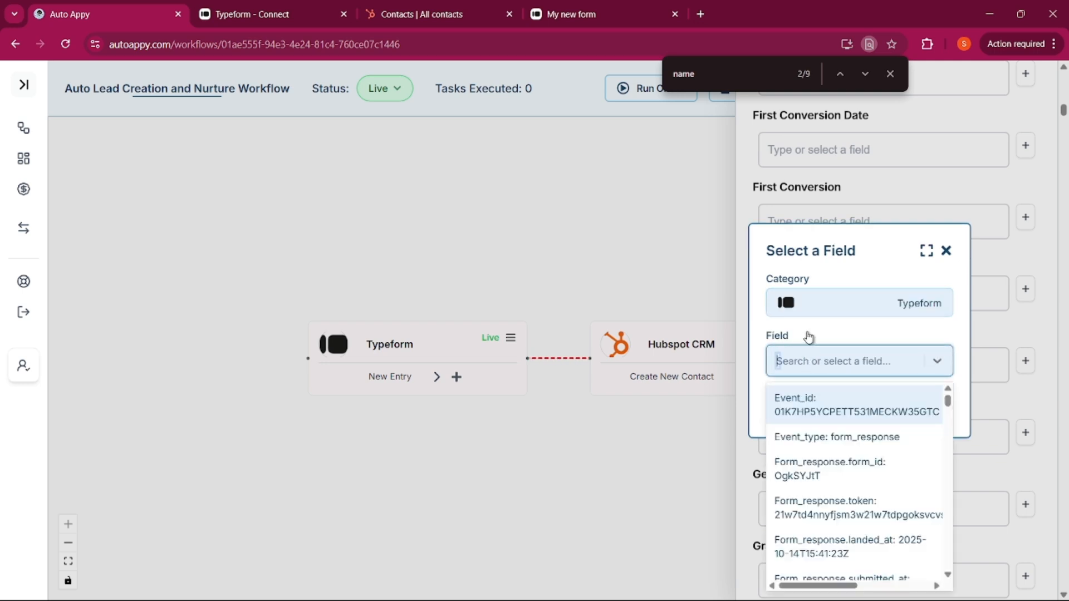
pyautogui.write('richa')
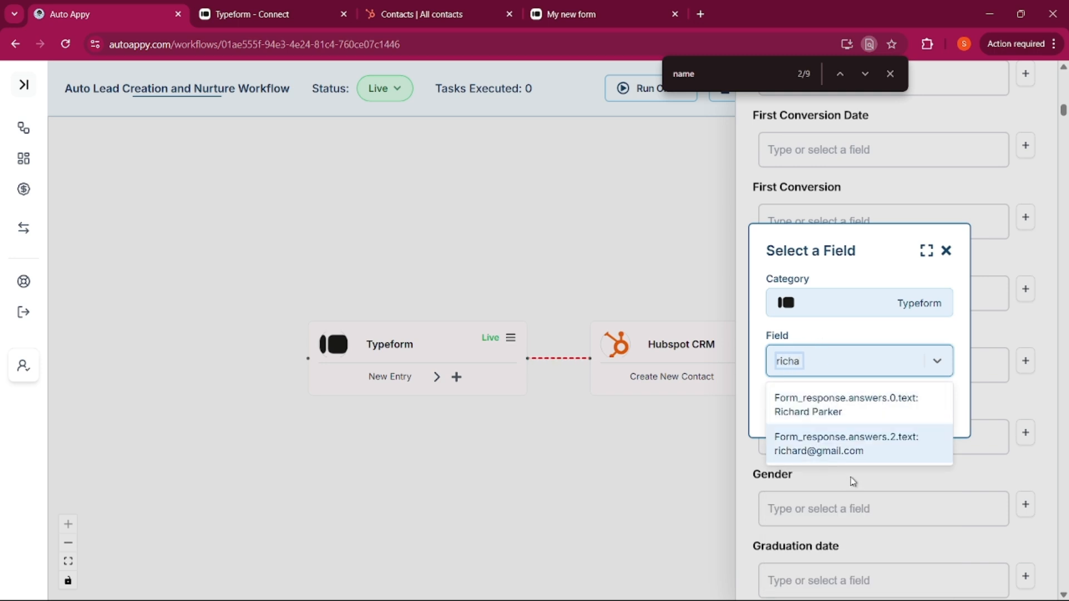
pyautogui.click(804, 409)
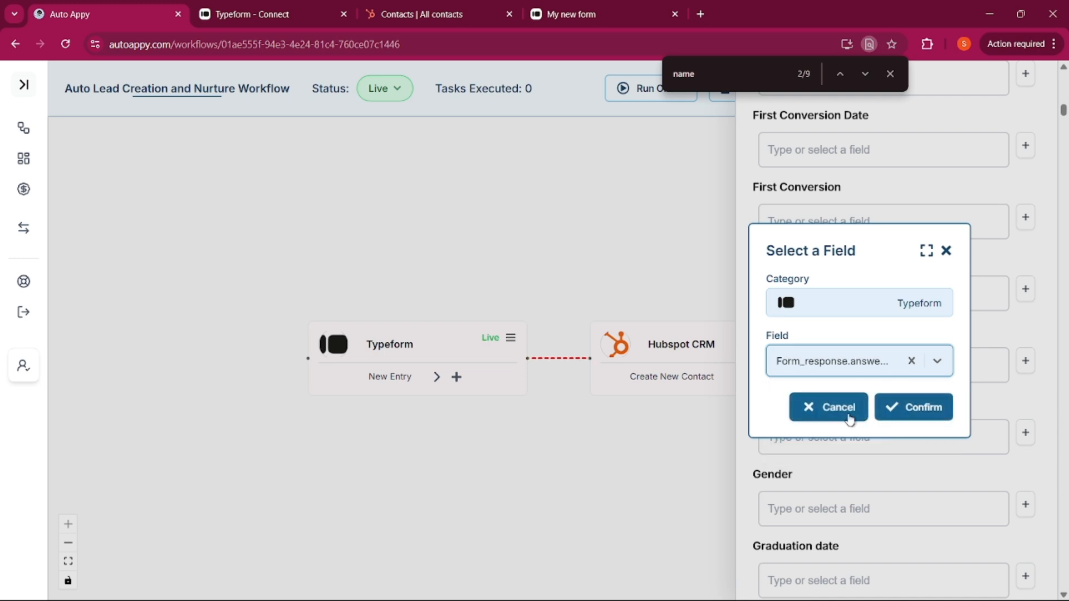
pyautogui.click(900, 413)
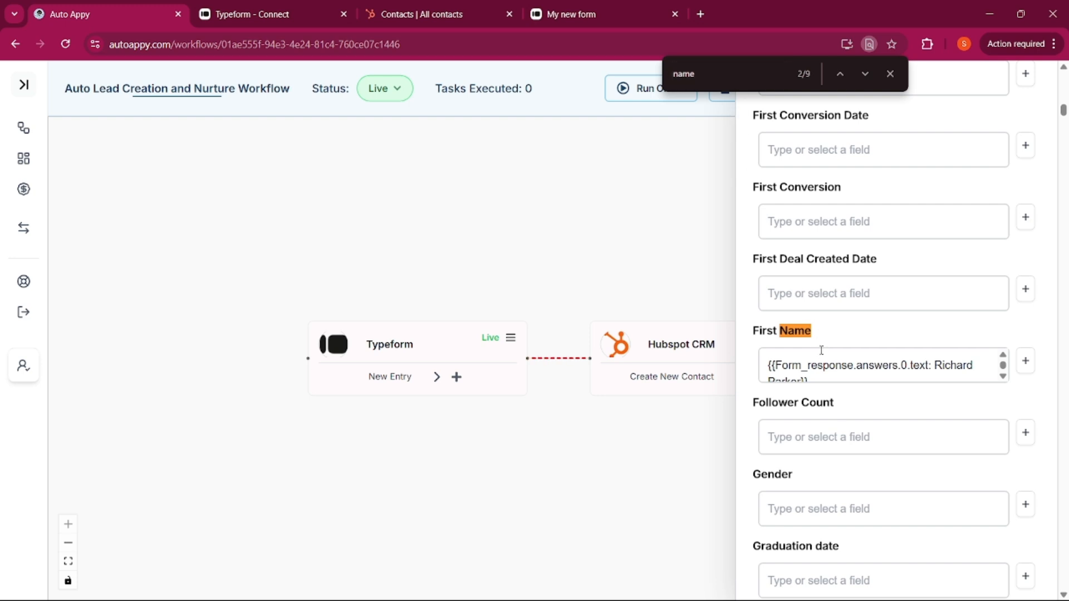
pyautogui.click(825, 369)
pyautogui.doubleClick(733, 79)
# Check page 2 of the Typeform content, 'What's your business name?', then return to Auto Appy
pyautogui.click(596, 14)
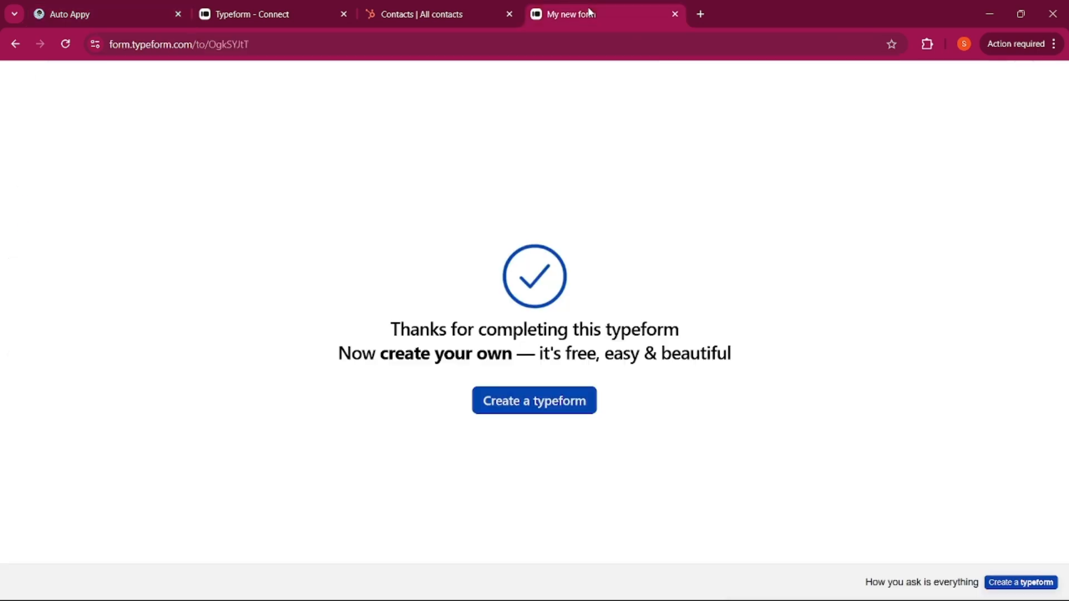
pyautogui.click(19, 49)
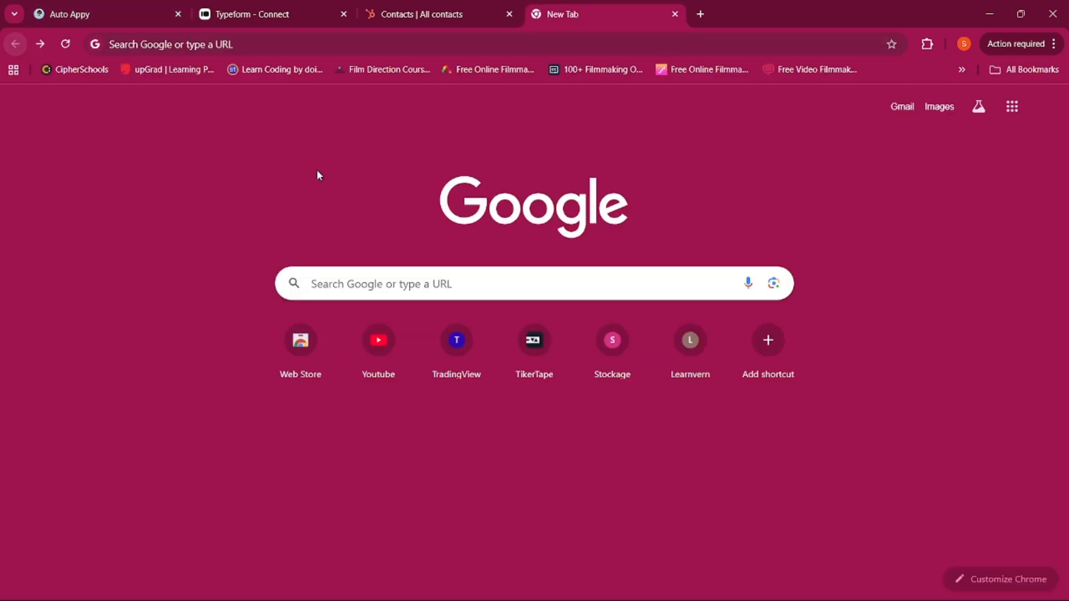
pyautogui.click(257, 17)
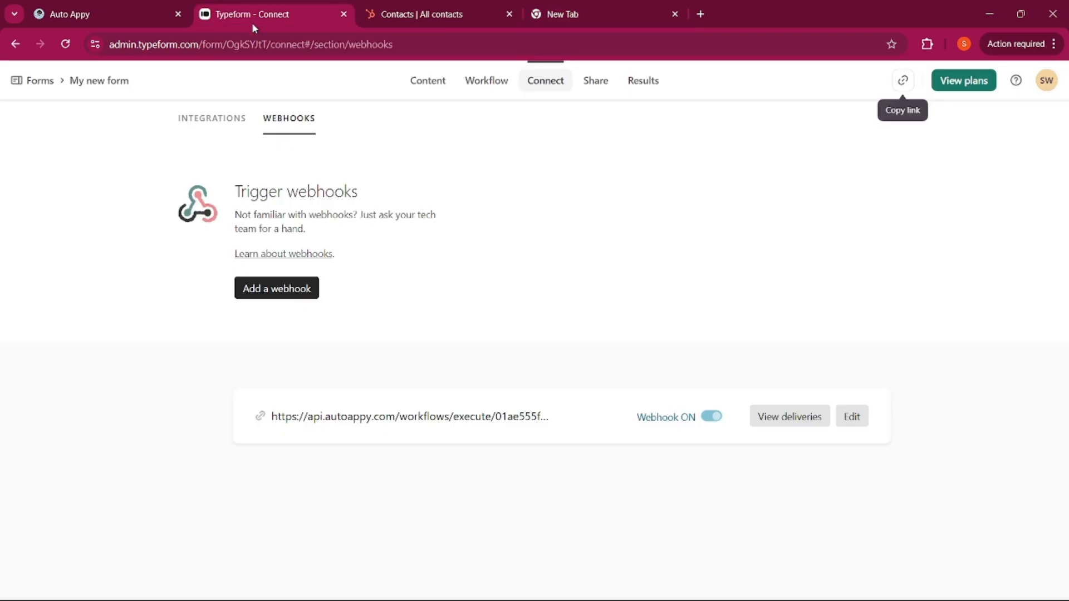
pyautogui.click(558, 17)
pyautogui.click(221, 14)
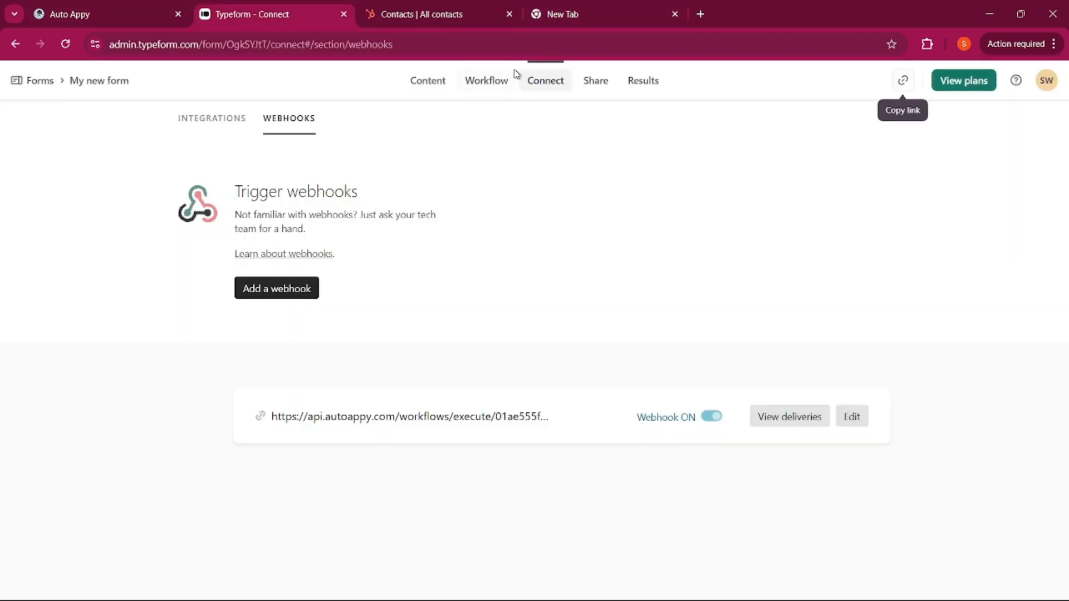
pyautogui.click(436, 82)
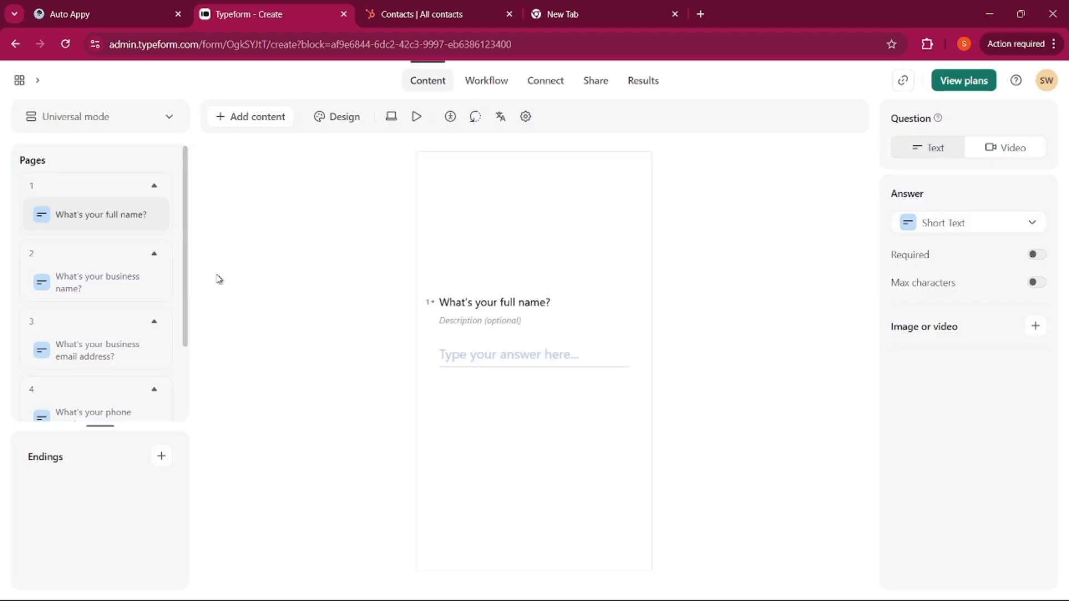
pyautogui.click(105, 279)
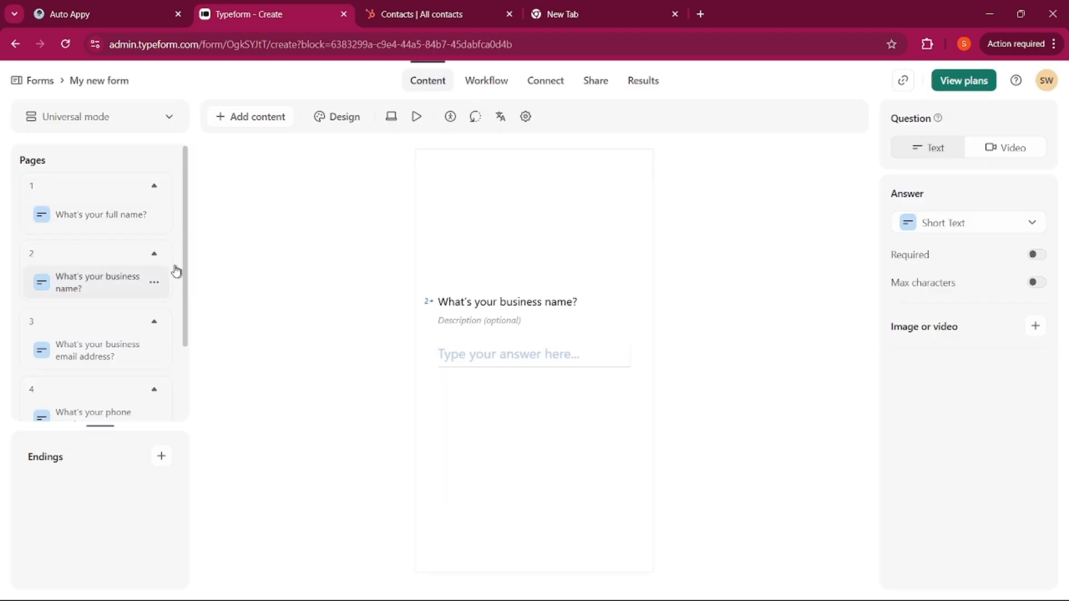
pyautogui.click(85, 11)
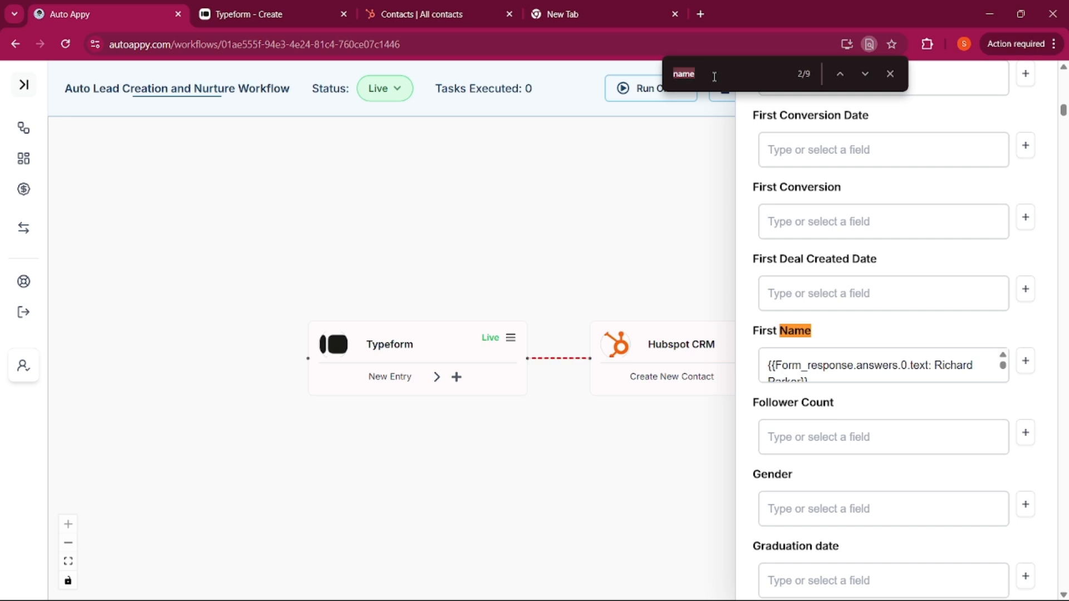
# Locate the Company Name field in the HubSpot contact mapping
pyautogui.press('BackSpace')
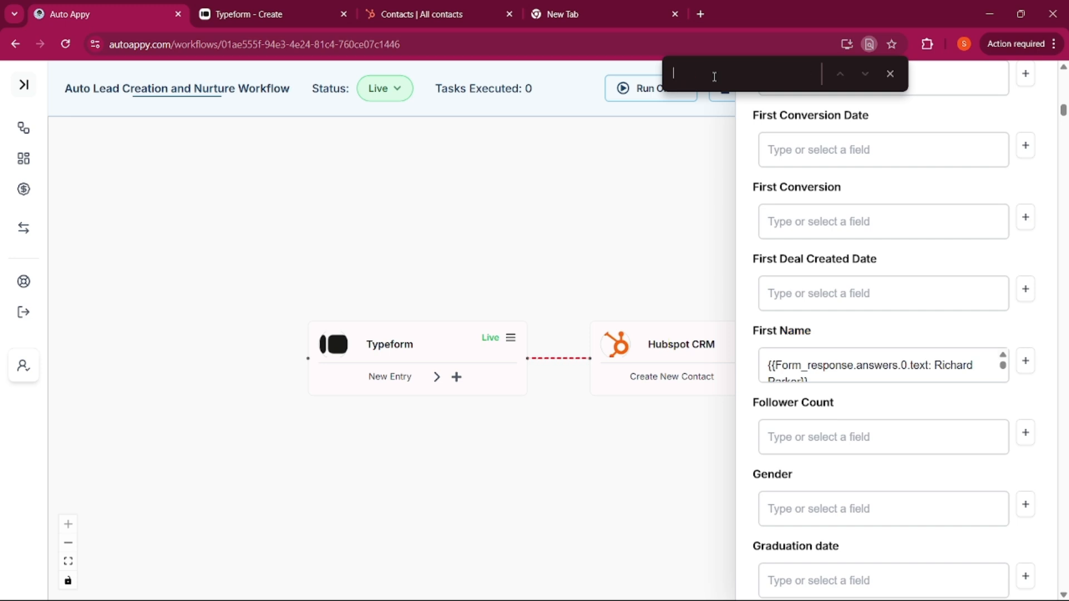
pyautogui.write('Busi')
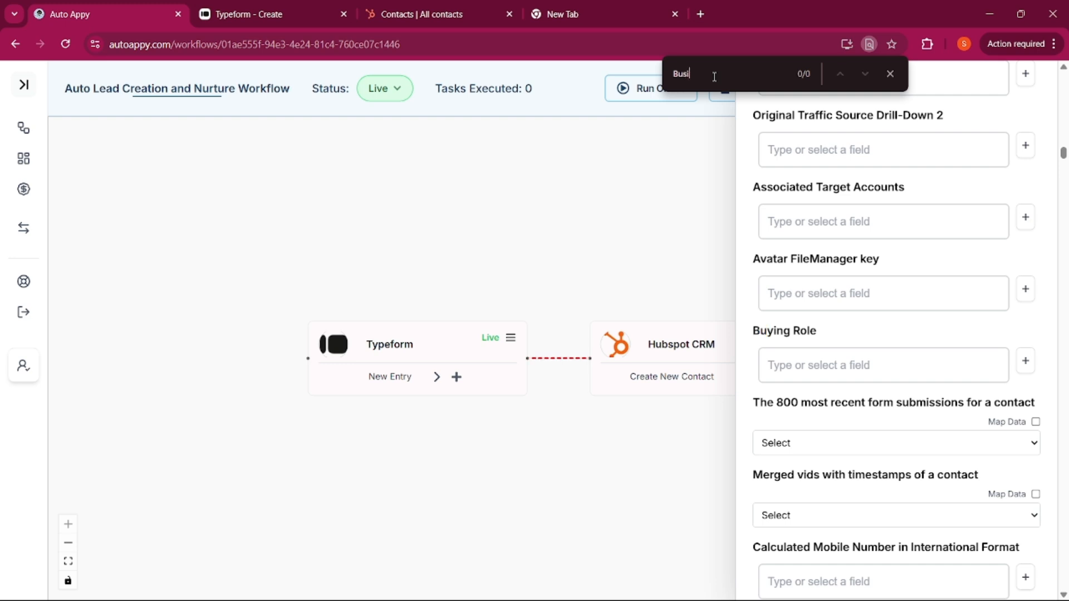
pyautogui.click(249, 9)
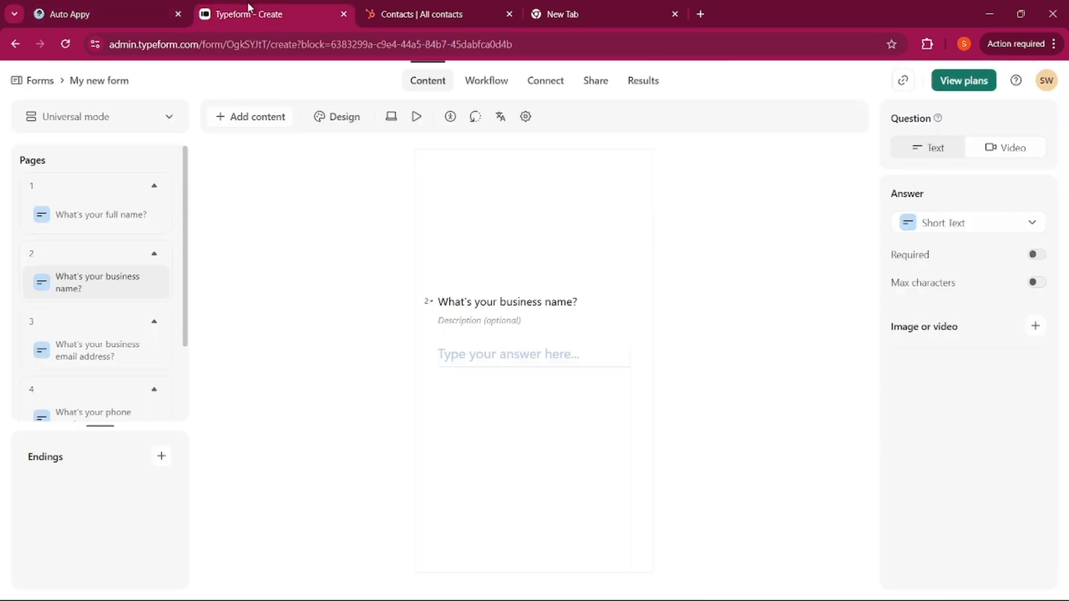
pyautogui.click(71, 15)
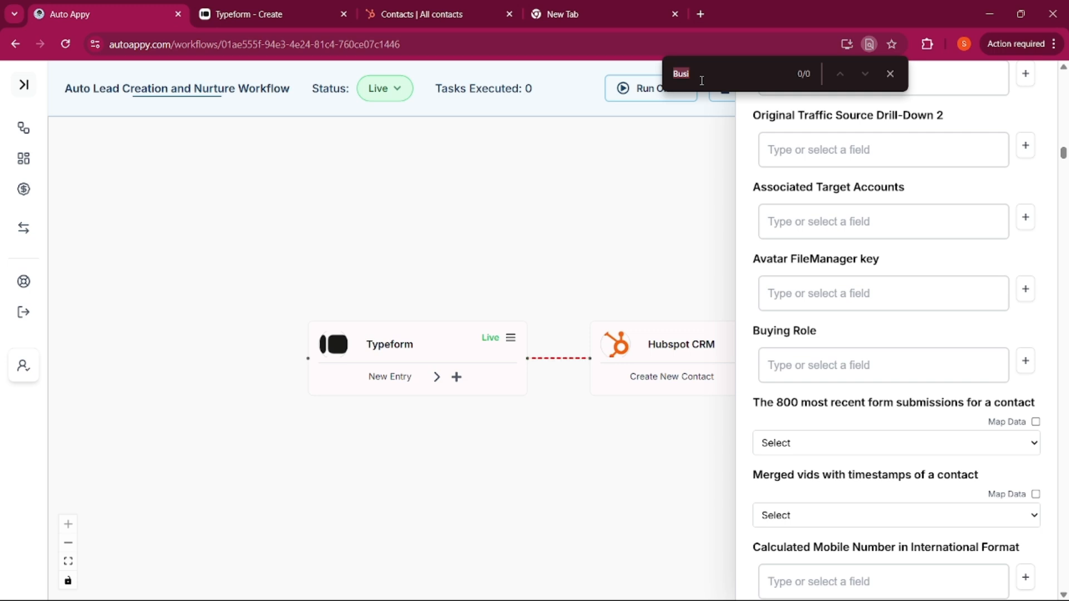
pyautogui.write('Comp')
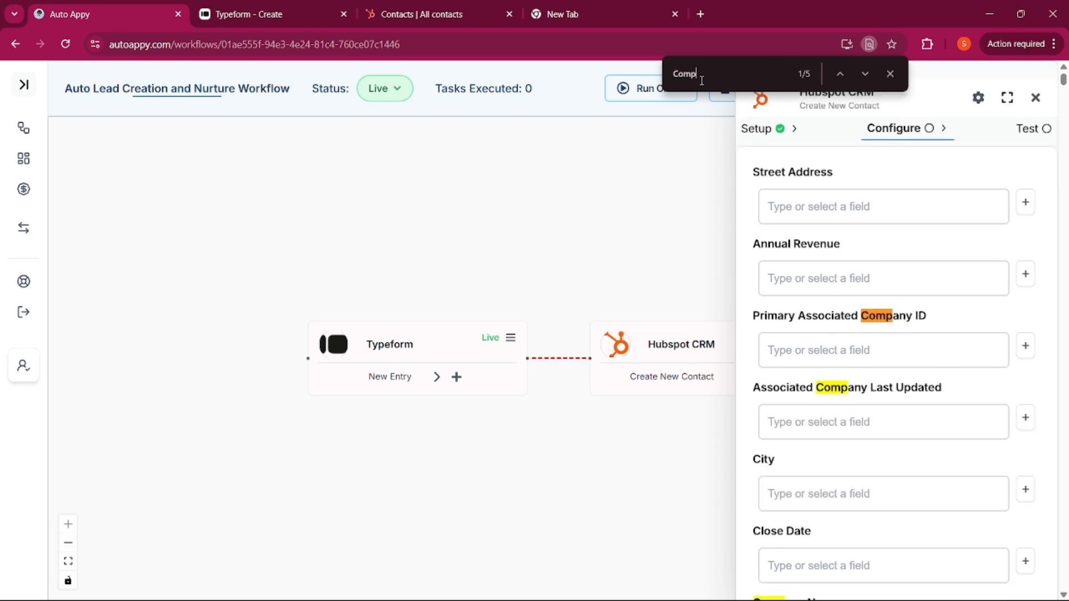
pyautogui.write('any Name')
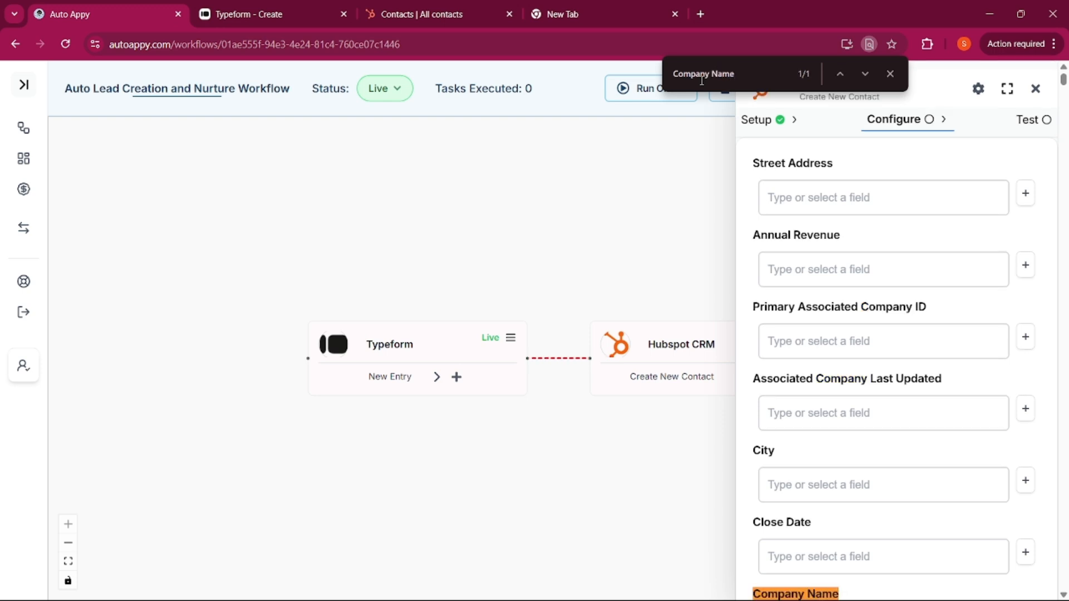
pyautogui.scroll(-5, 849, 253)
# Map Company Name to the Typeform business-name answer AutoAppy, then review the remaining questions
pyautogui.click(1025, 393)
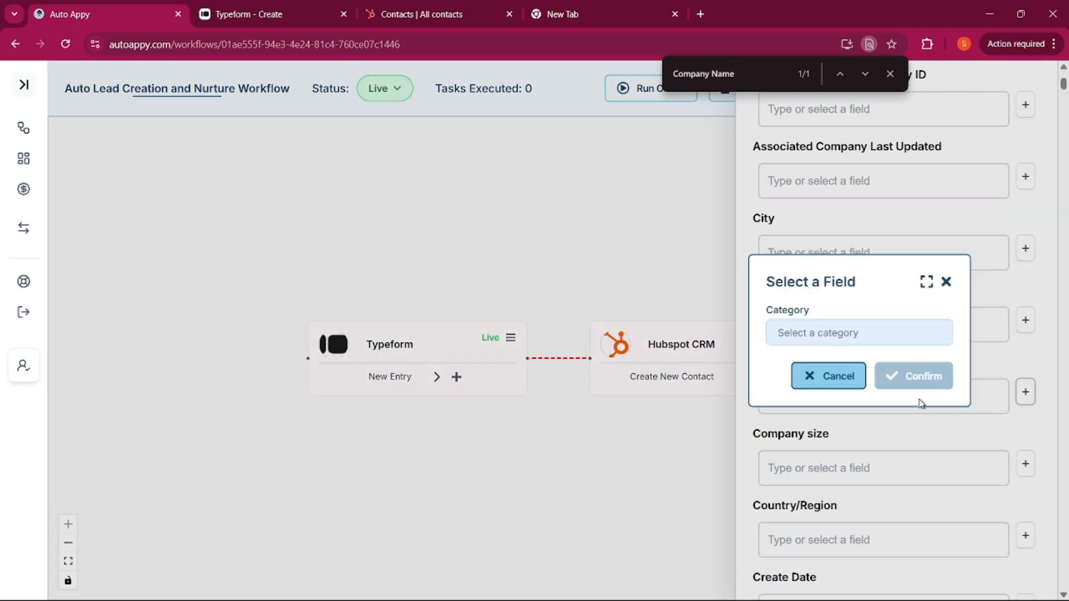
pyautogui.click(823, 338)
pyautogui.click(811, 363)
pyautogui.click(815, 367)
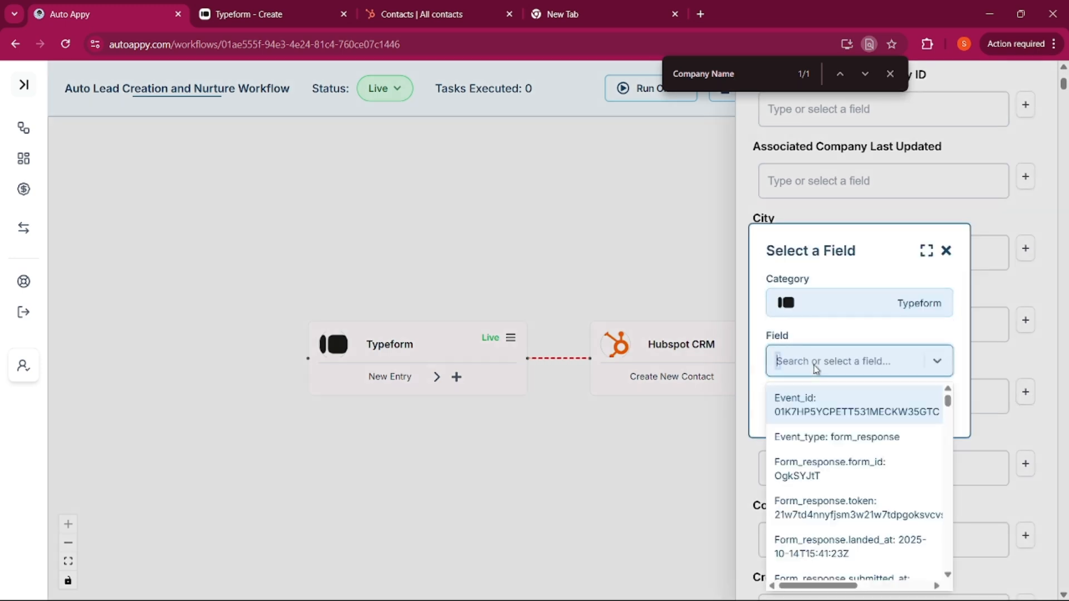
pyautogui.write('Auto')
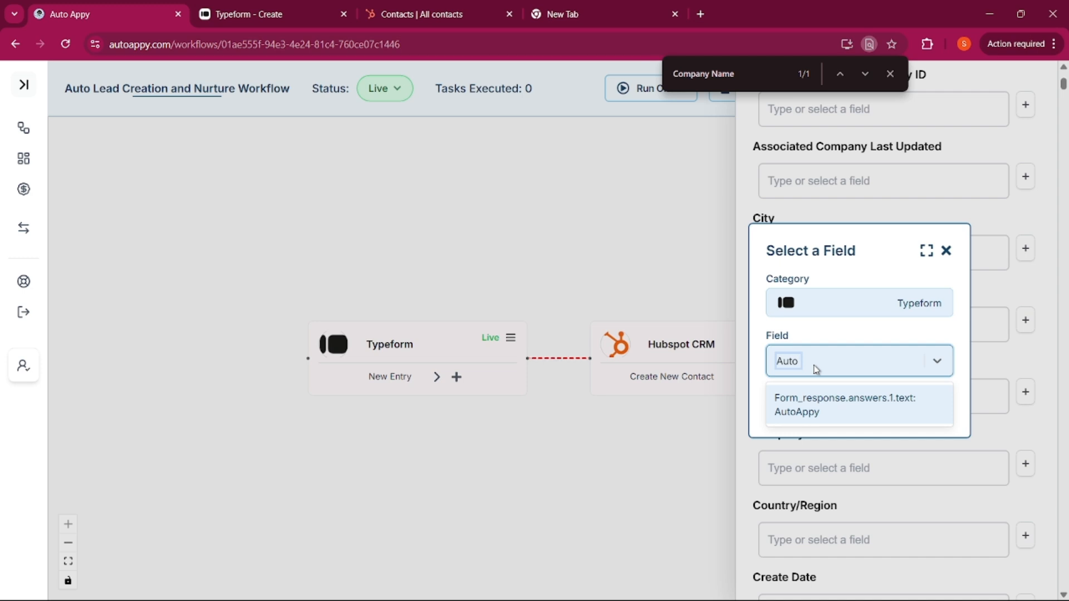
pyautogui.click(823, 424)
pyautogui.click(885, 408)
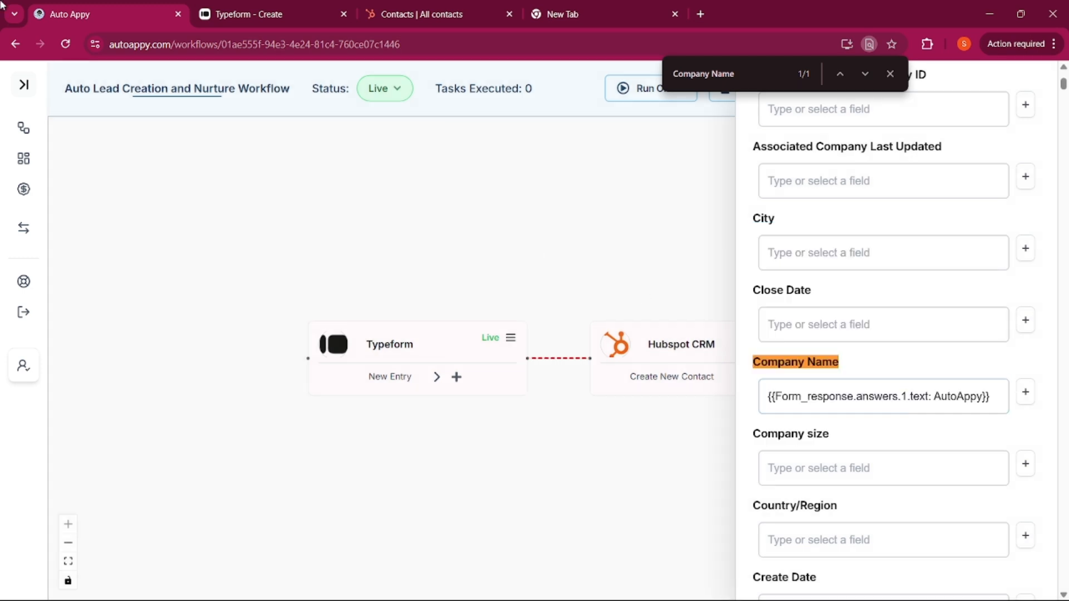
pyautogui.click(218, 16)
pyautogui.scroll(-2, 97, 334)
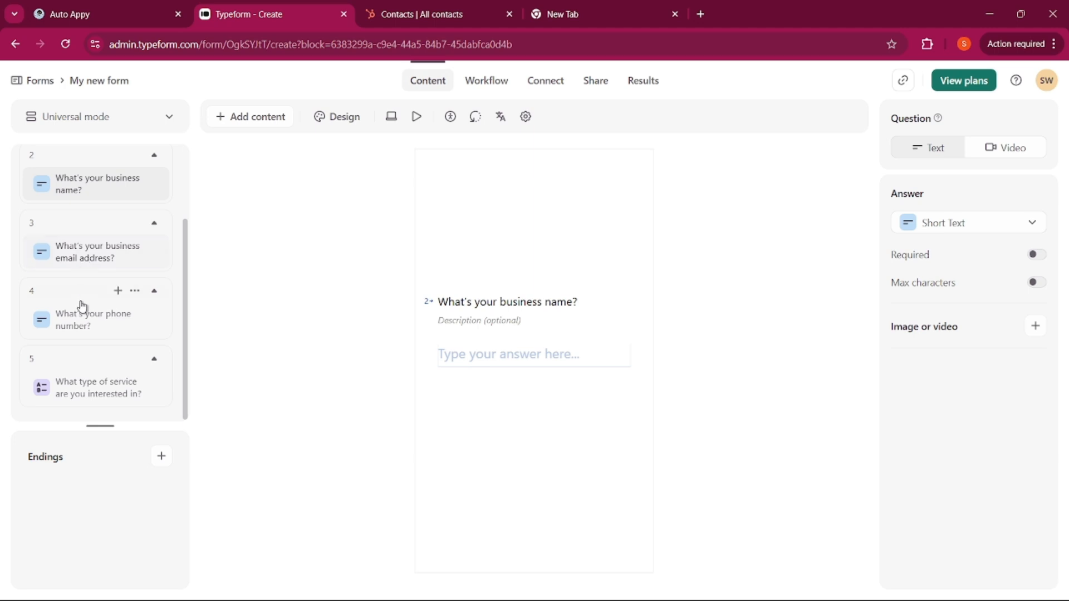
# Map the contact's Email field to the Typeform business-email answer (answers.2.text)
pyautogui.click(83, 15)
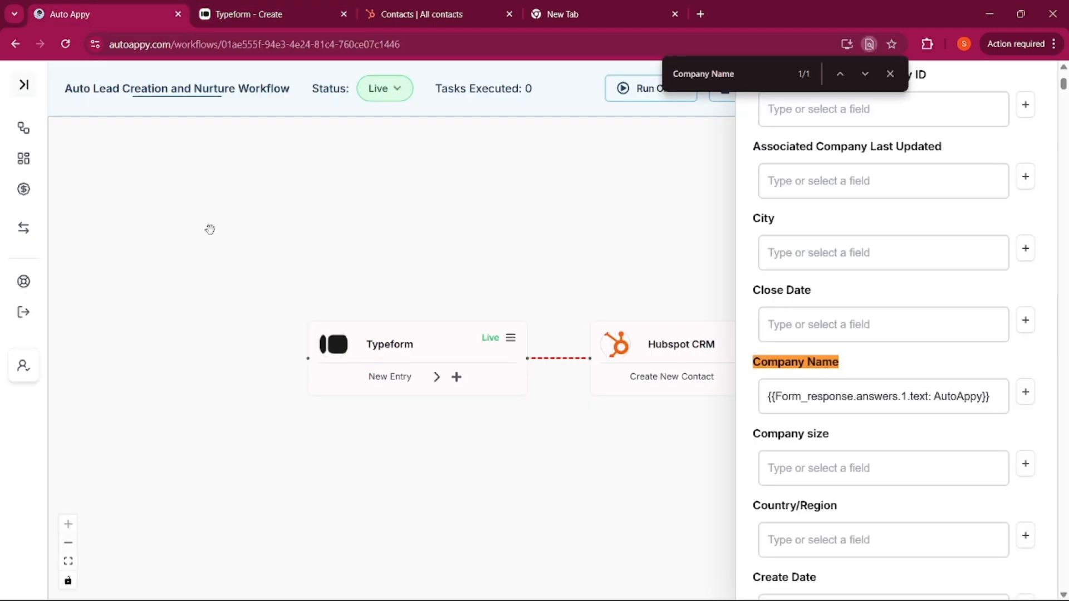
pyautogui.tripleClick(738, 73)
pyautogui.write('Email')
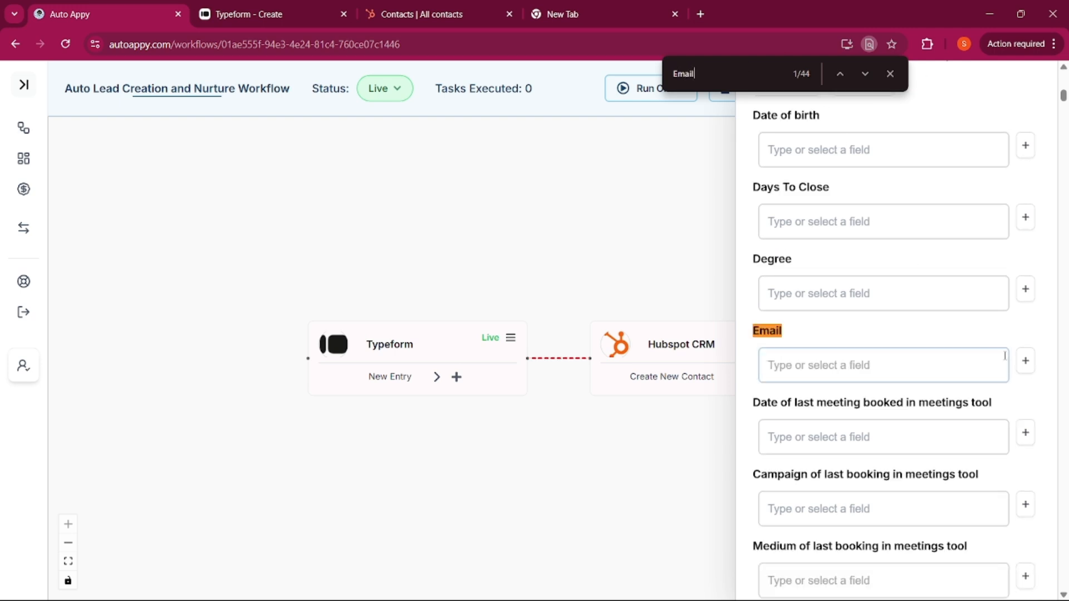
pyautogui.click(1026, 361)
pyautogui.click(860, 332)
pyautogui.click(835, 363)
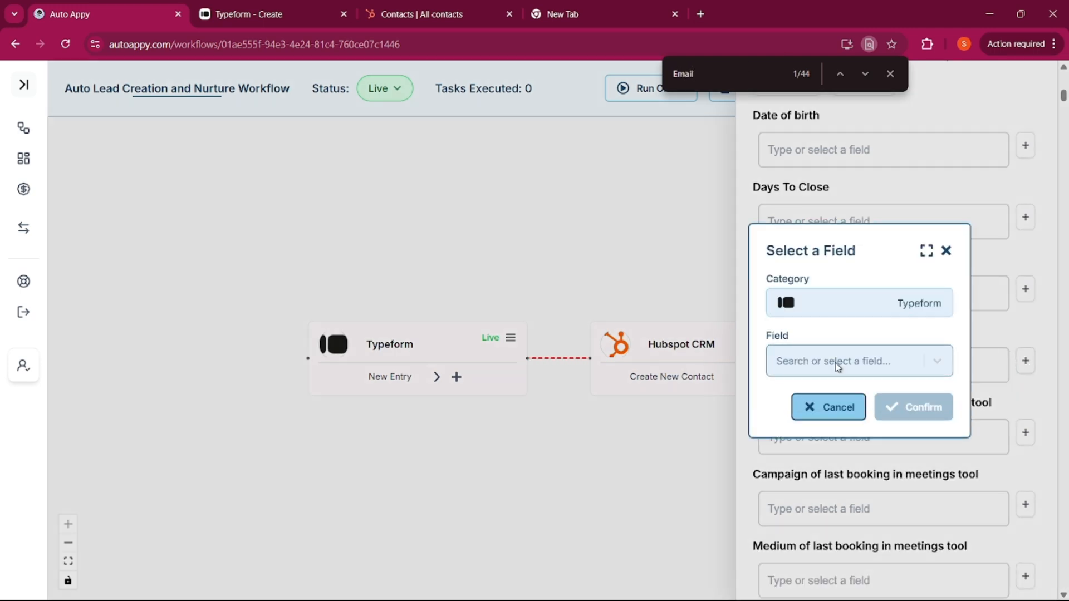
pyautogui.click(832, 361)
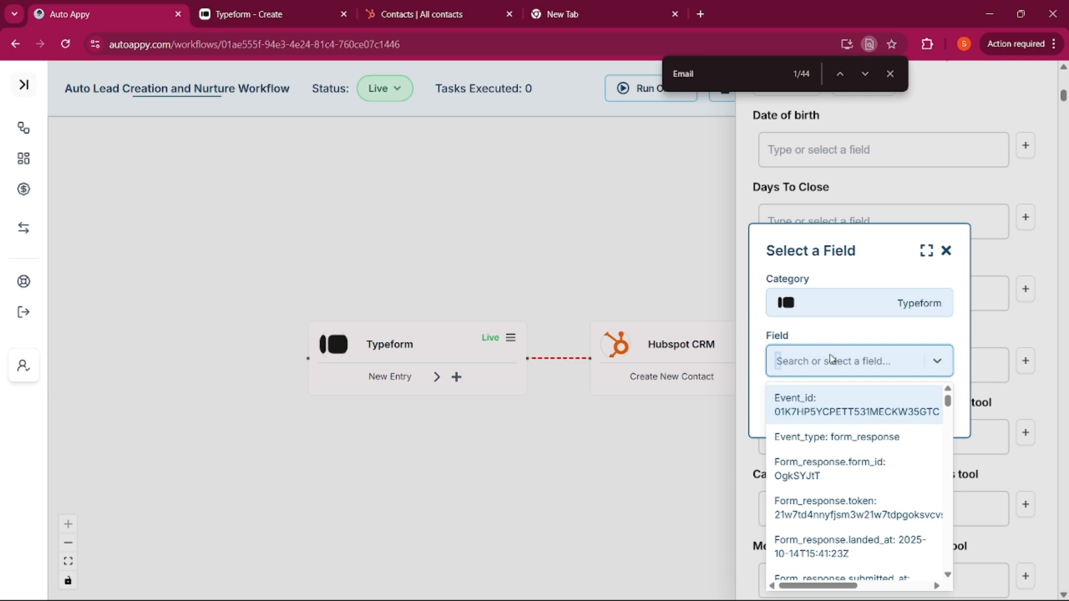
pyautogui.write('richar')
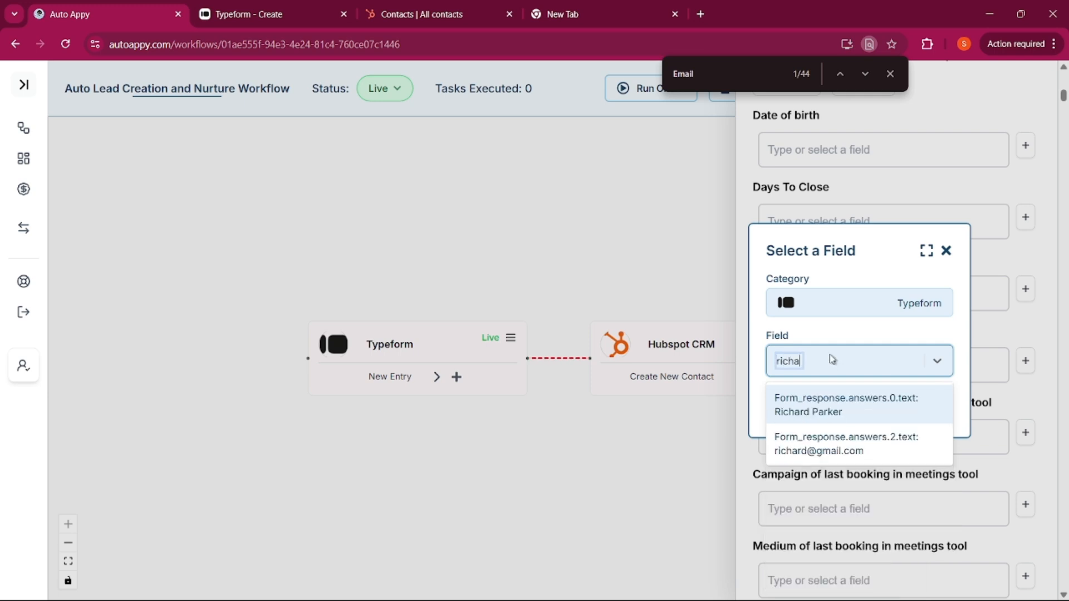
pyautogui.click(860, 449)
pyautogui.click(933, 410)
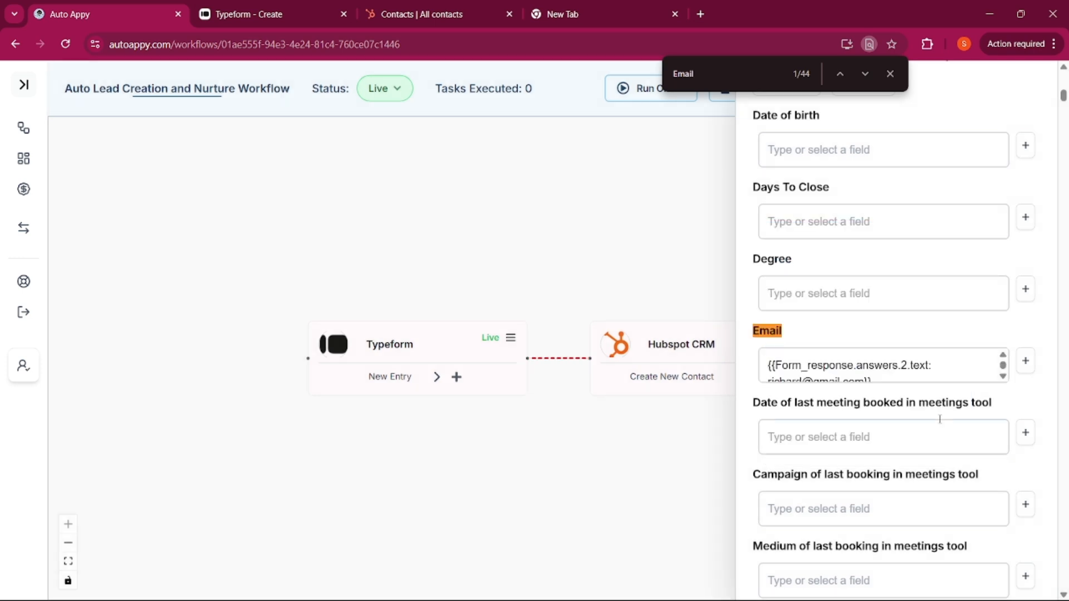
pyautogui.click(256, 15)
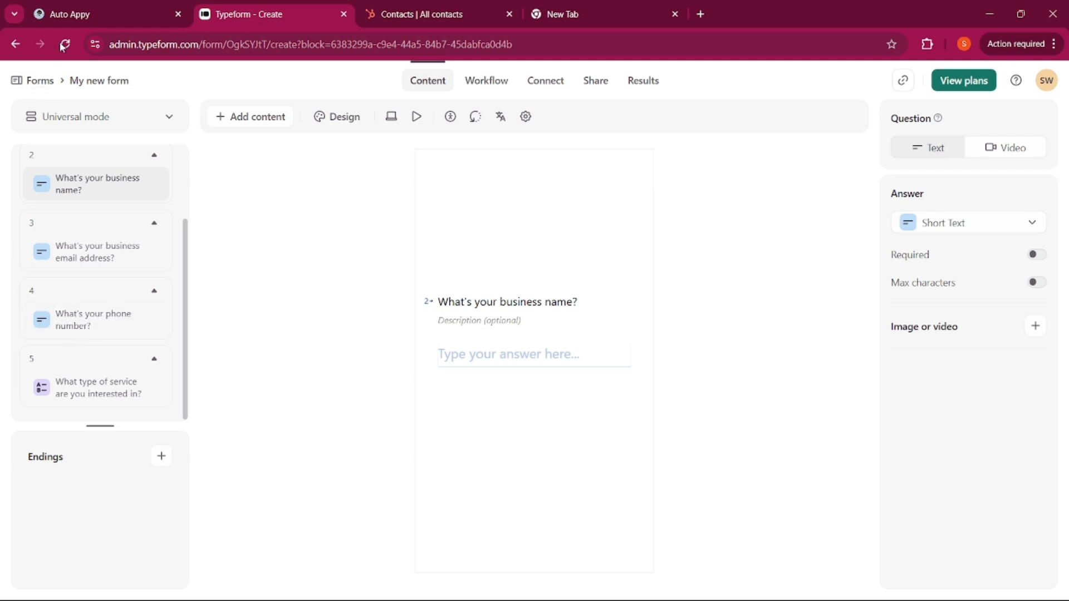
# Map the contact's Phone Number field to the Typeform phone answer (answers.3.text)
pyautogui.click(70, 14)
pyautogui.hotkey('ctrl', 'f')
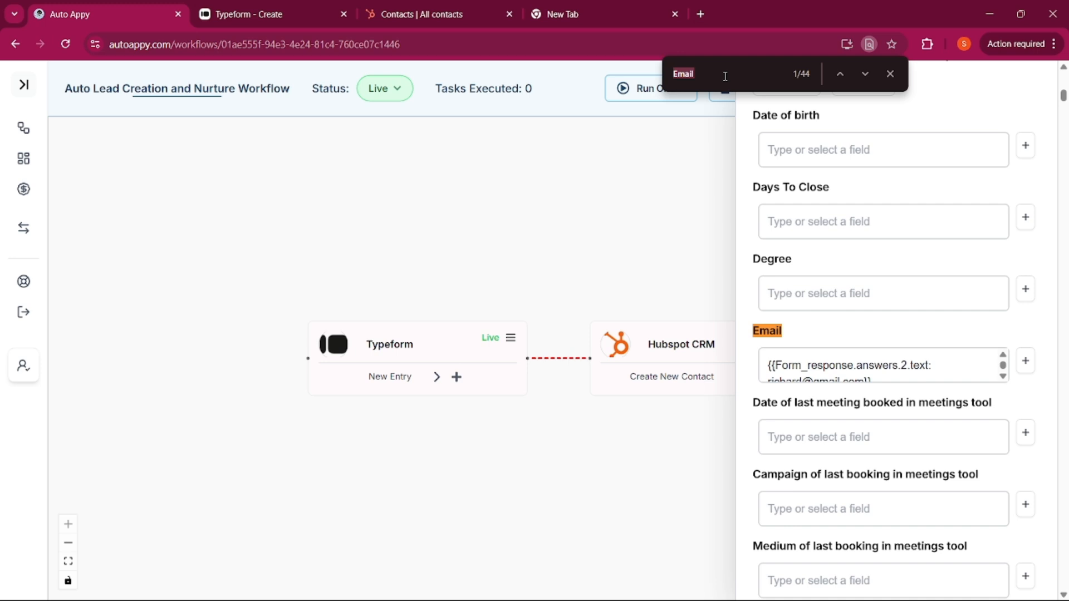
pyautogui.write('Pho')
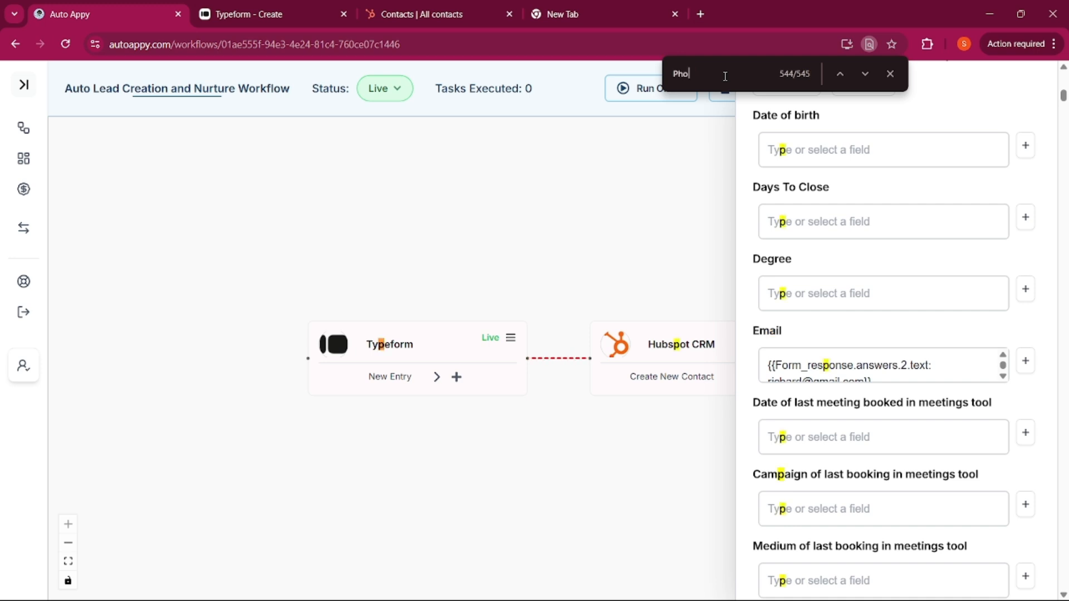
pyautogui.write('ne Num')
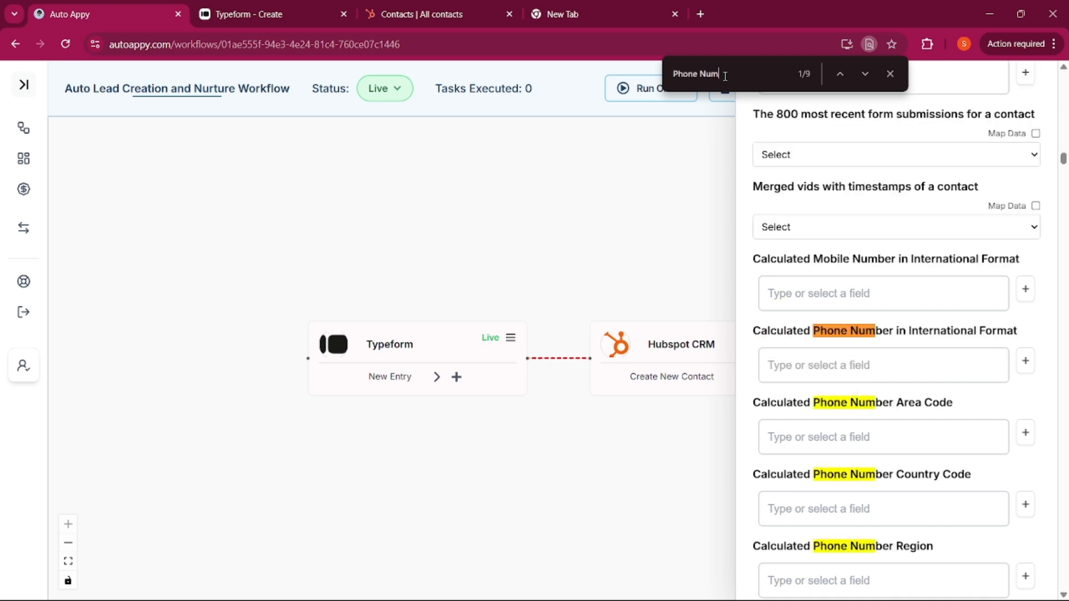
pyautogui.write('ber')
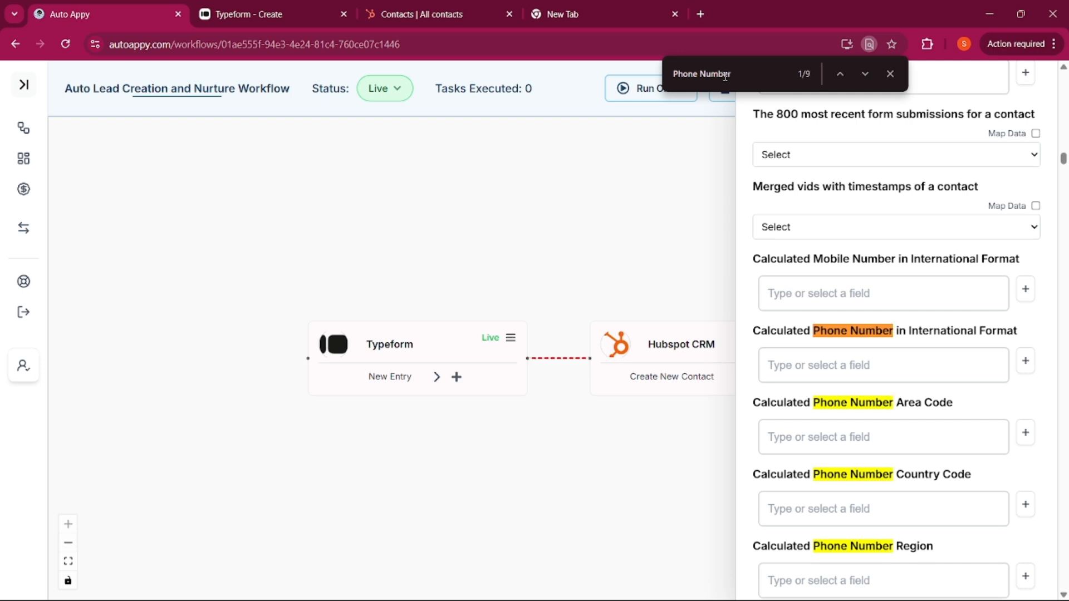
pyautogui.press('Return')
pyautogui.press('Return')
pyautogui.press('Return')
pyautogui.press('Return')
pyautogui.press('Return')
pyautogui.press('Return')
pyautogui.press('Return')
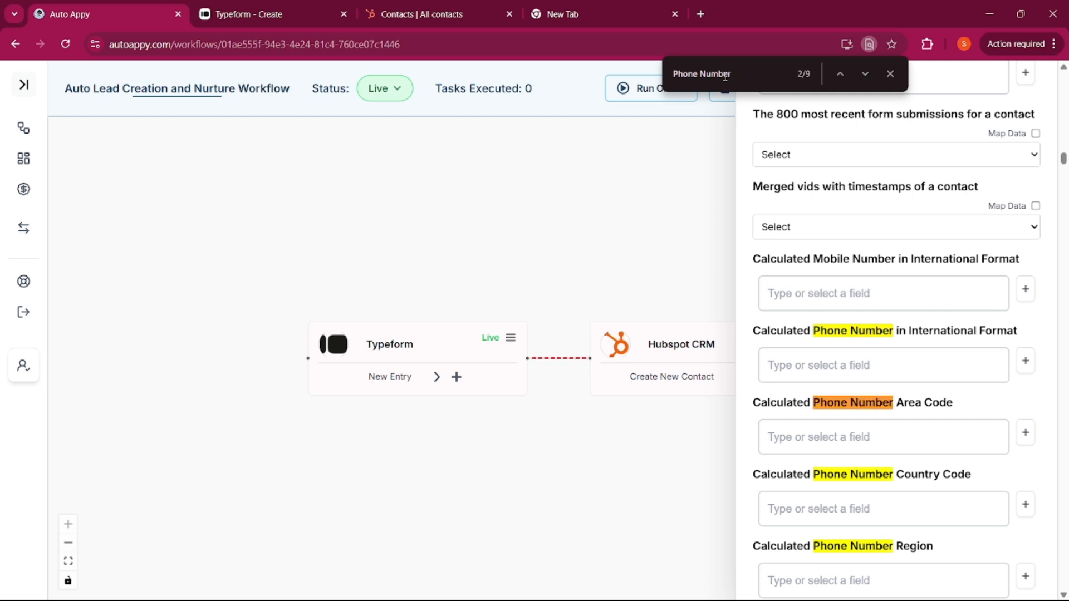
pyautogui.press('Return')
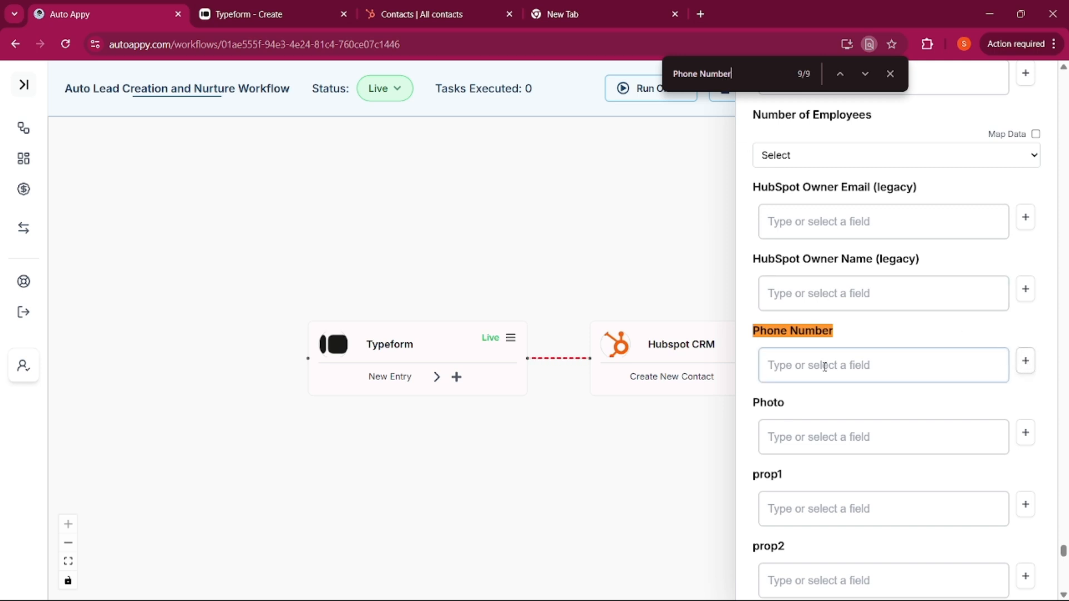
pyautogui.click(1025, 362)
pyautogui.click(813, 335)
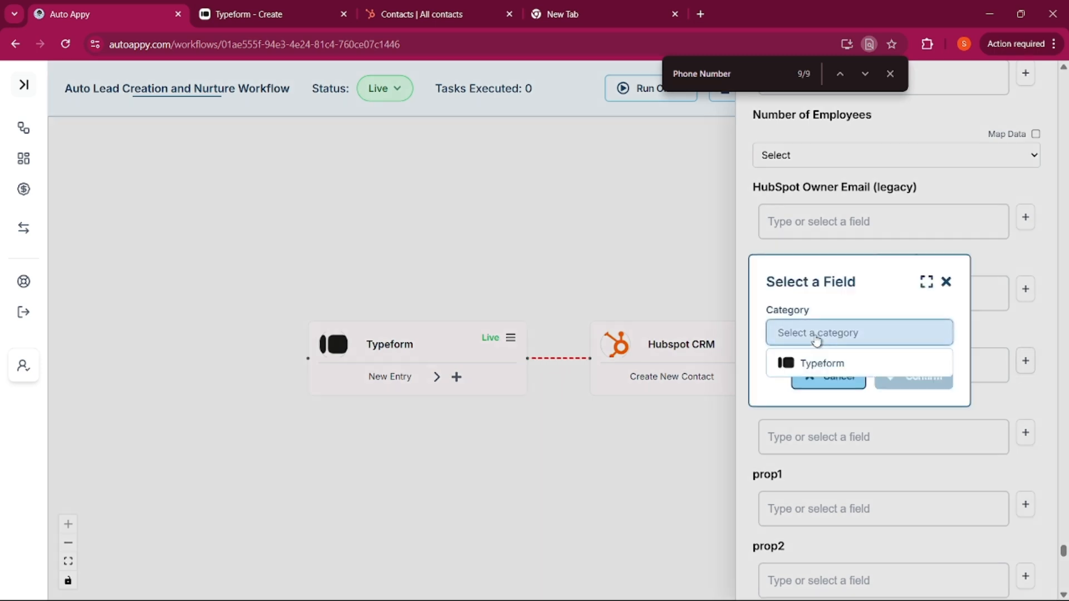
pyautogui.click(812, 362)
pyautogui.click(814, 359)
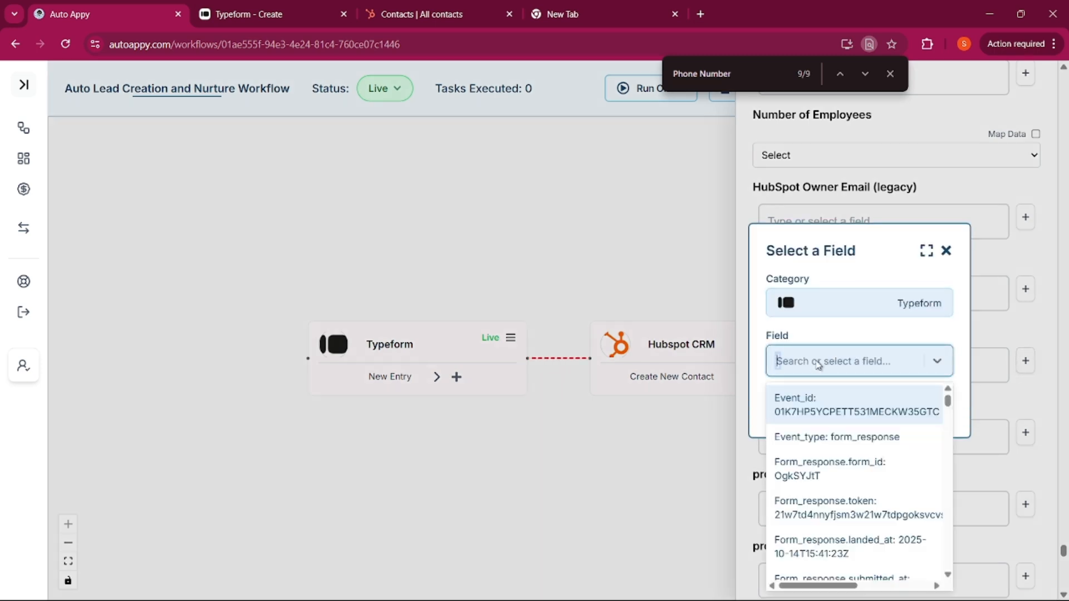
pyautogui.write('9999')
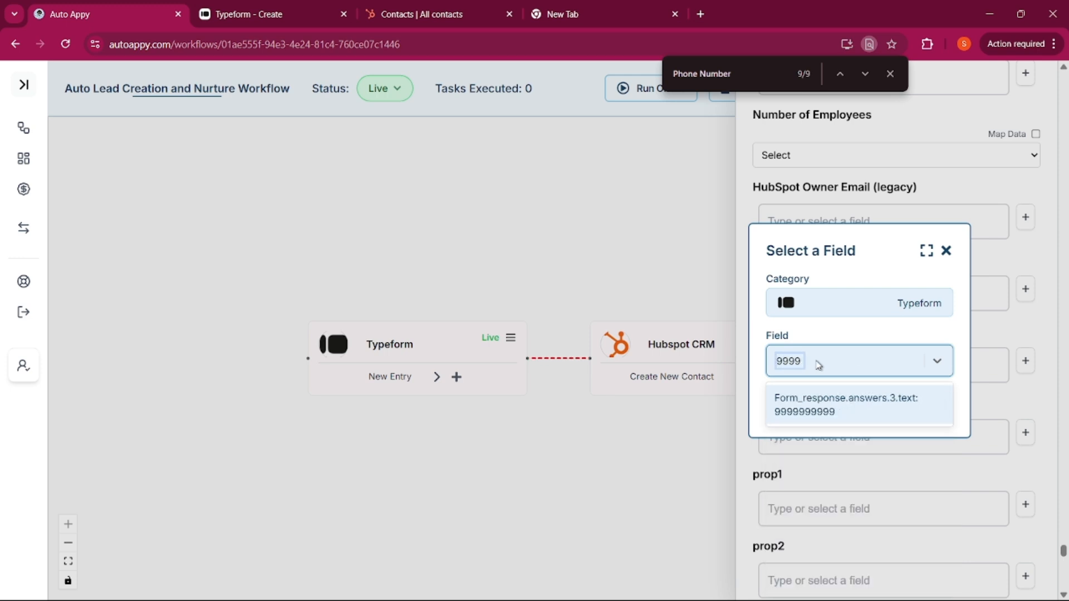
pyautogui.click(838, 406)
pyautogui.click(920, 406)
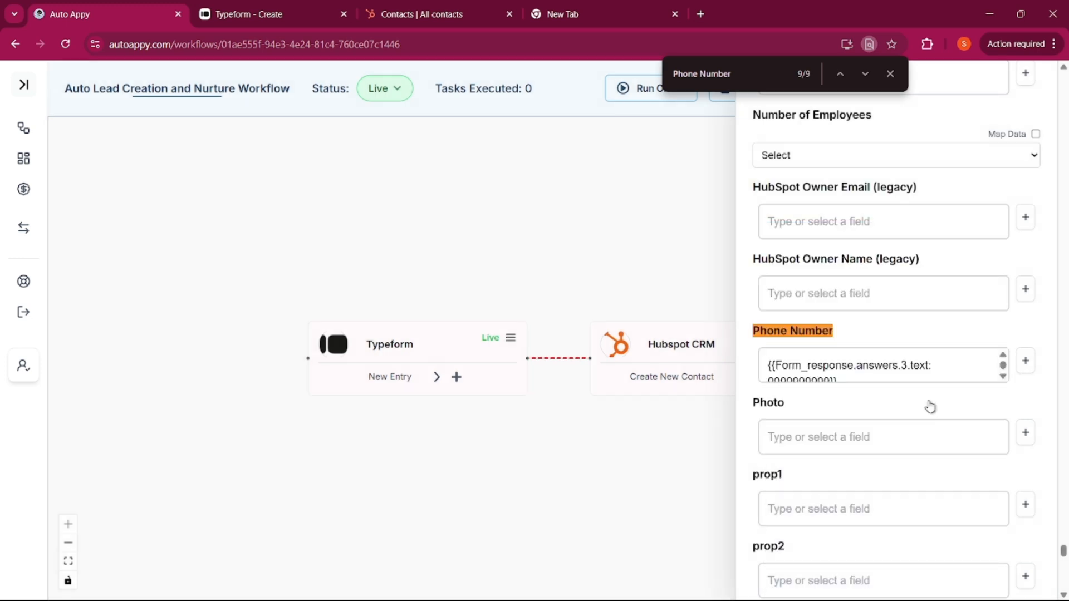
pyautogui.click(303, 18)
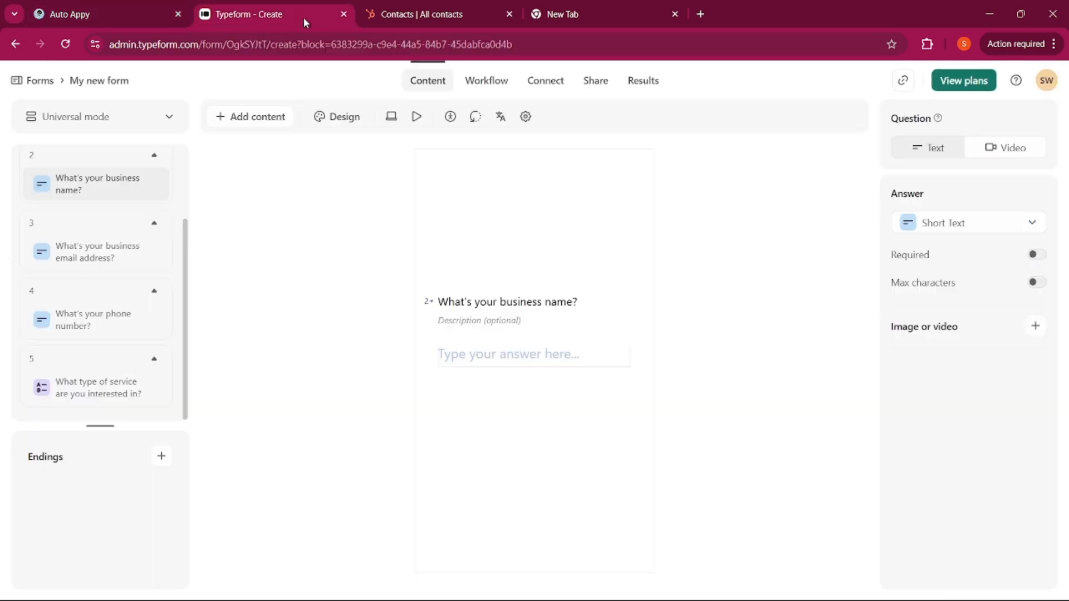
# Check question 5 on service type, then map Message to its 'All of the above' answer
pyautogui.click(98, 384)
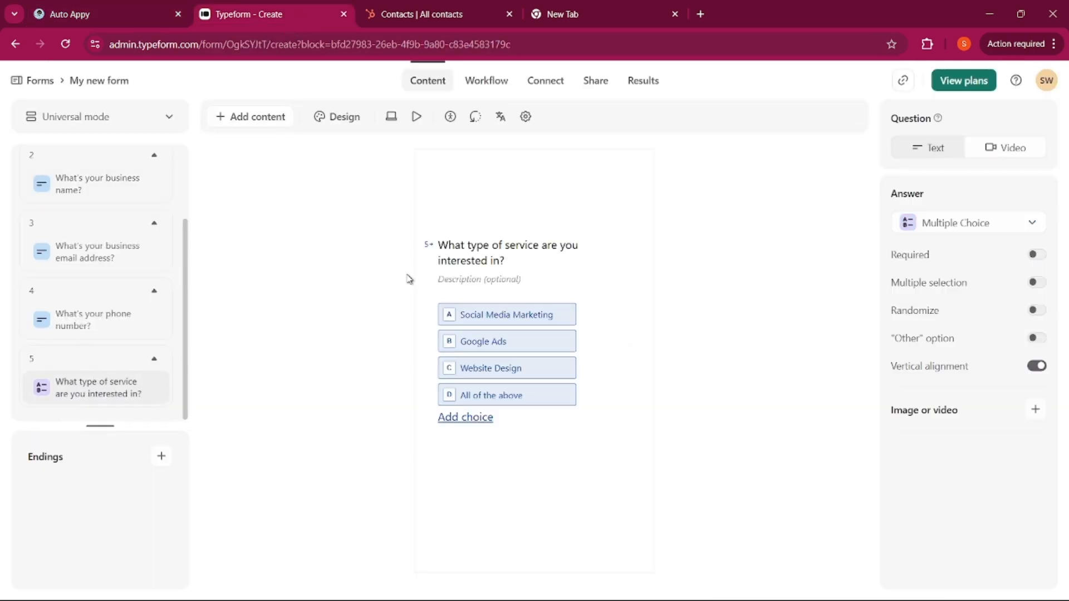
pyautogui.click(56, 9)
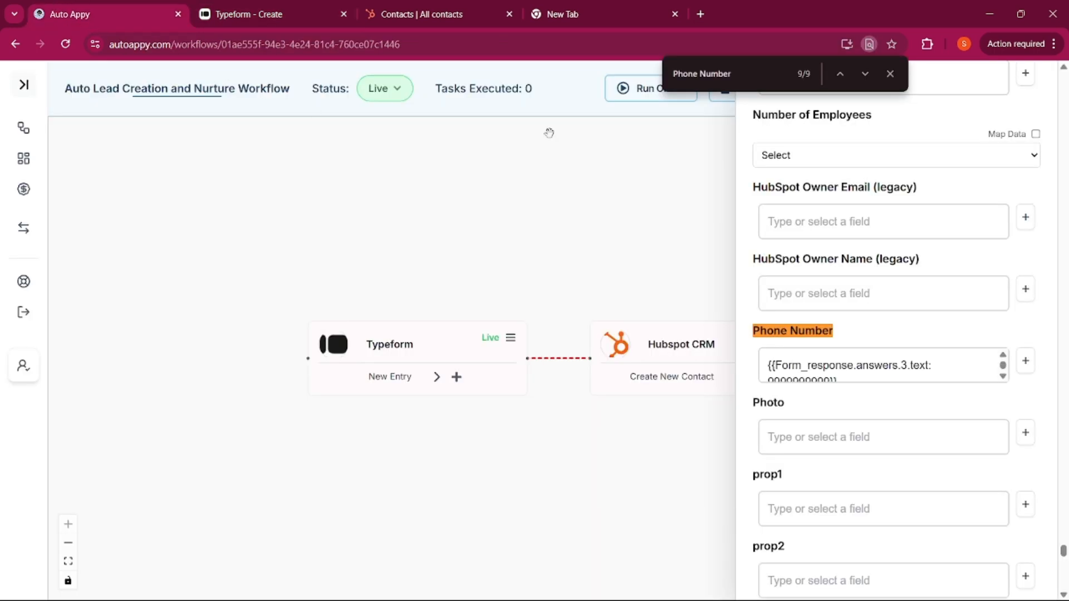
pyautogui.tripleClick(756, 75)
pyautogui.write('Mess')
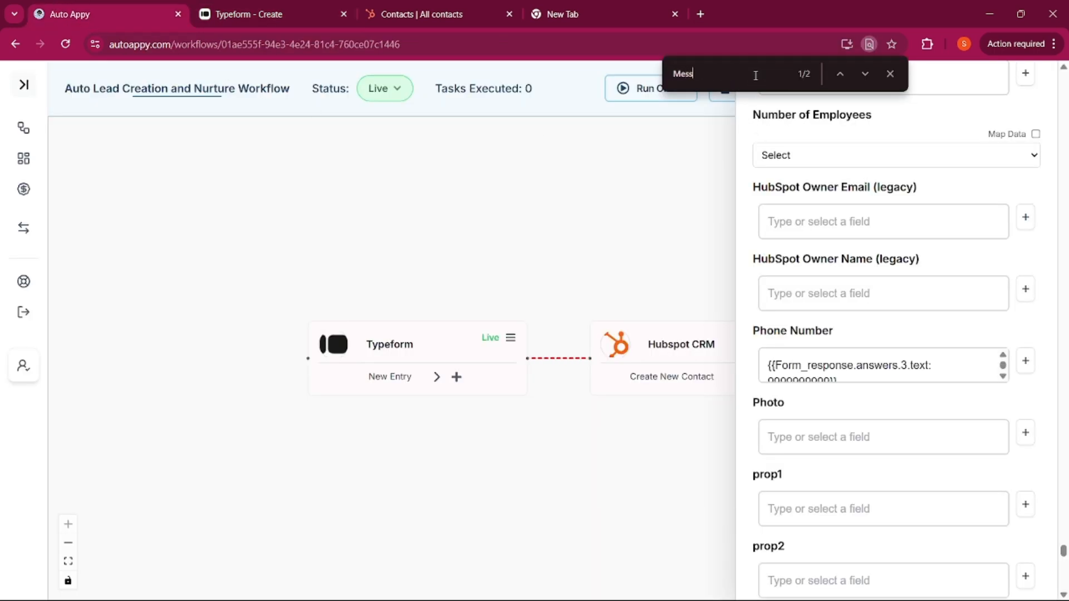
pyautogui.write('age')
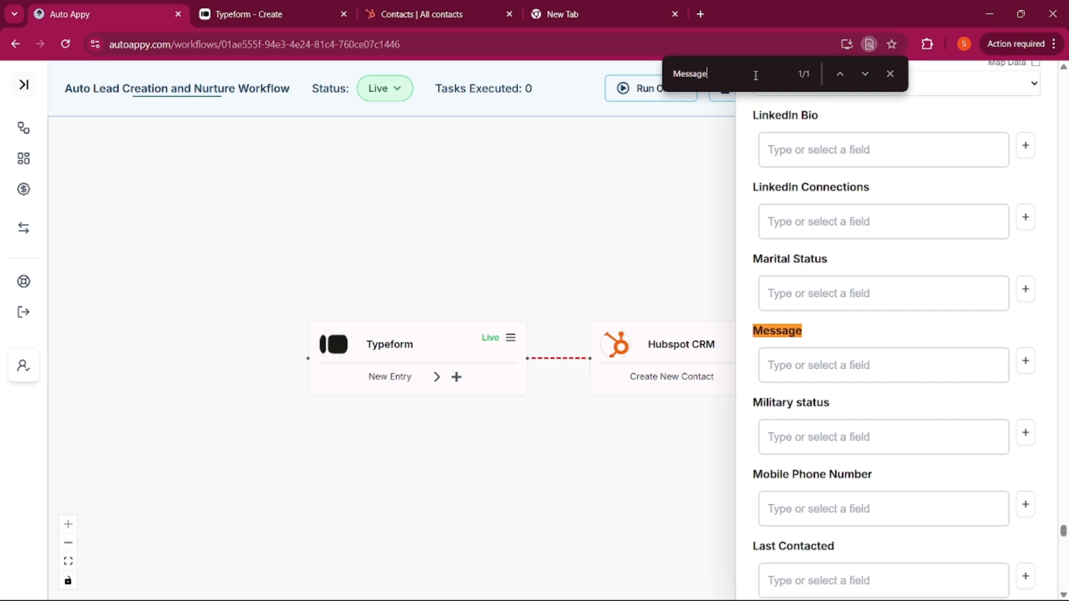
pyautogui.press('BackSpace')
pyautogui.click(1027, 369)
pyautogui.click(835, 339)
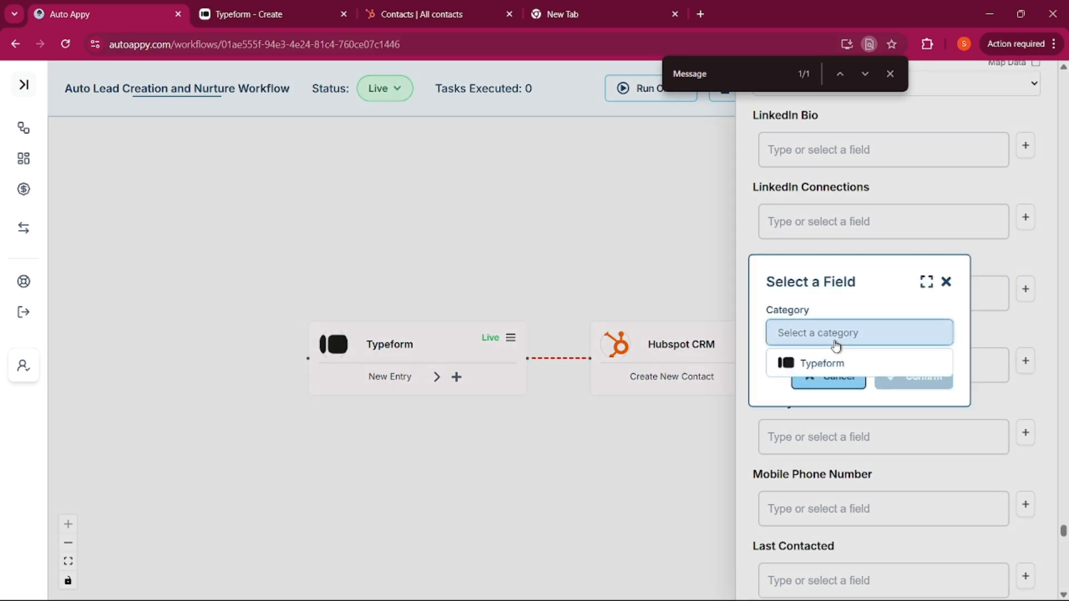
pyautogui.click(823, 364)
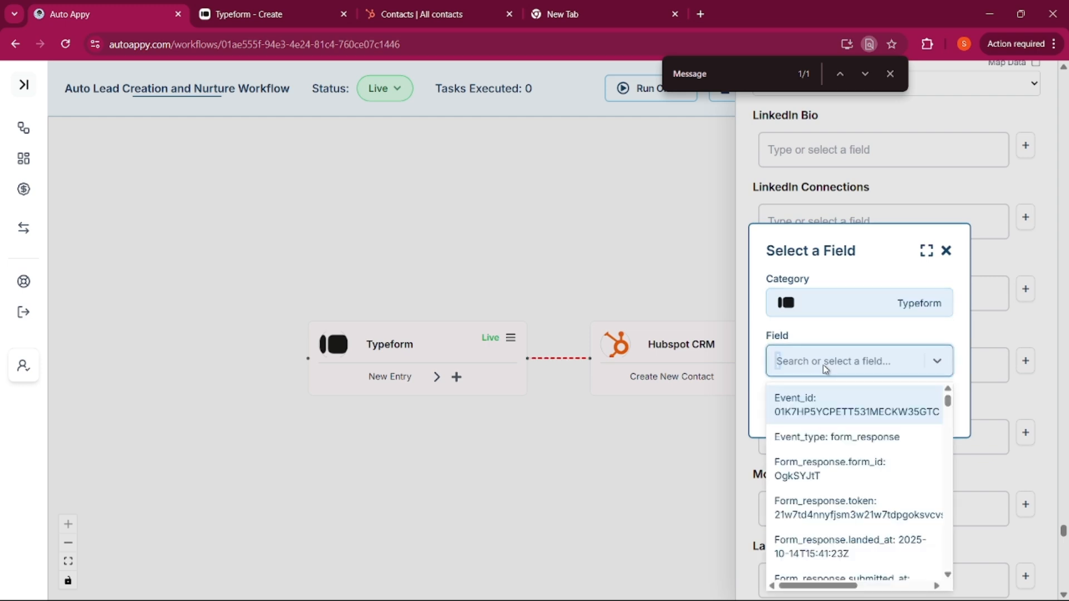
pyautogui.write('all')
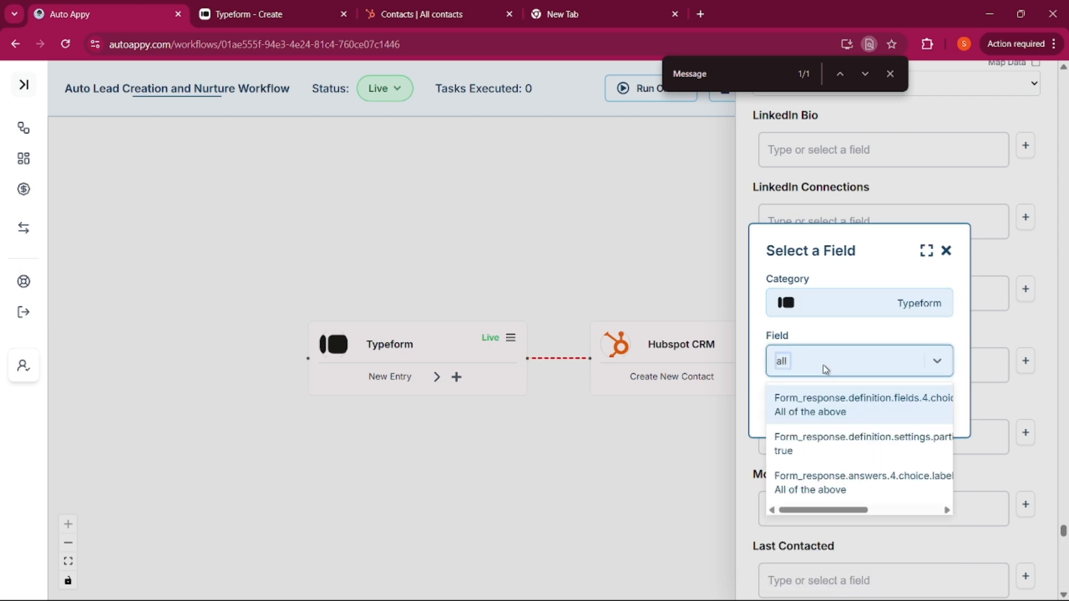
pyautogui.click(835, 482)
pyautogui.click(914, 406)
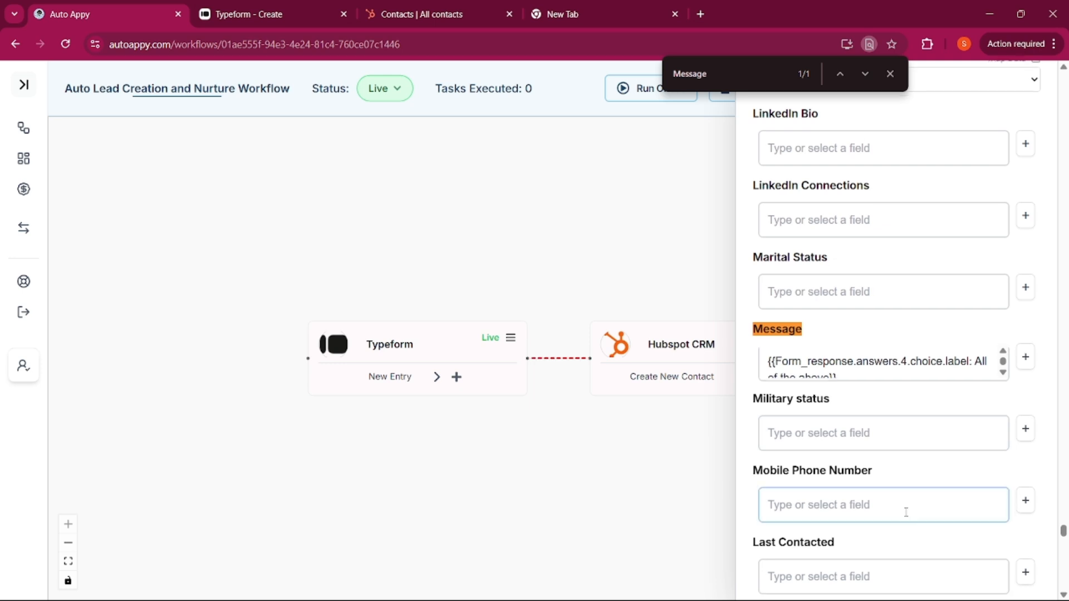
pyautogui.scroll(-15, 906, 512)
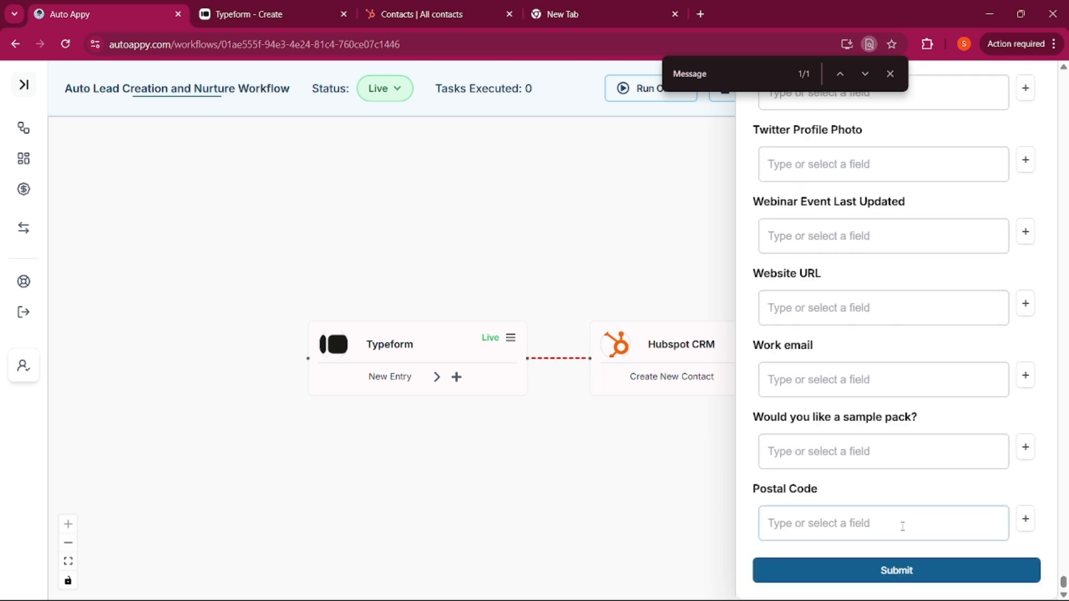
pyautogui.click(890, 73)
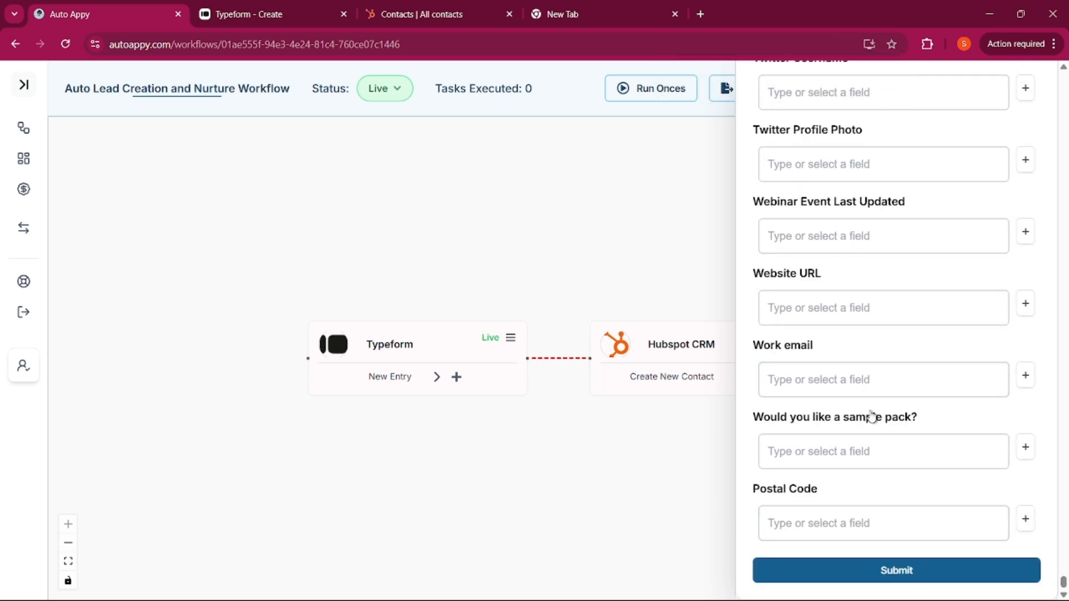
# Submit the HubSpot contact mapping and review the mapped fields on the Configure tab
pyautogui.click(906, 573)
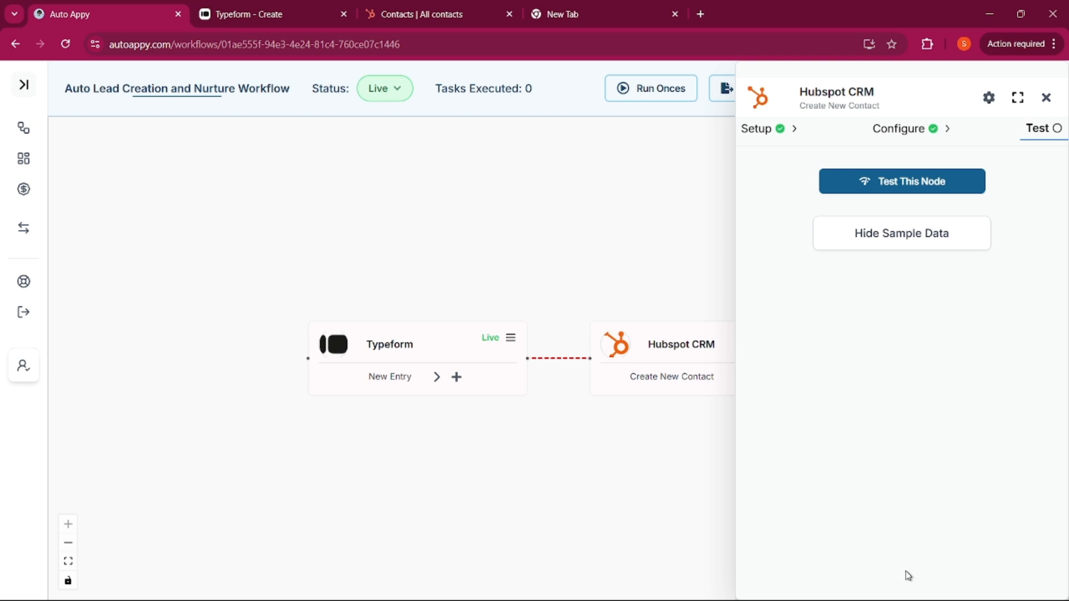
pyautogui.click(894, 135)
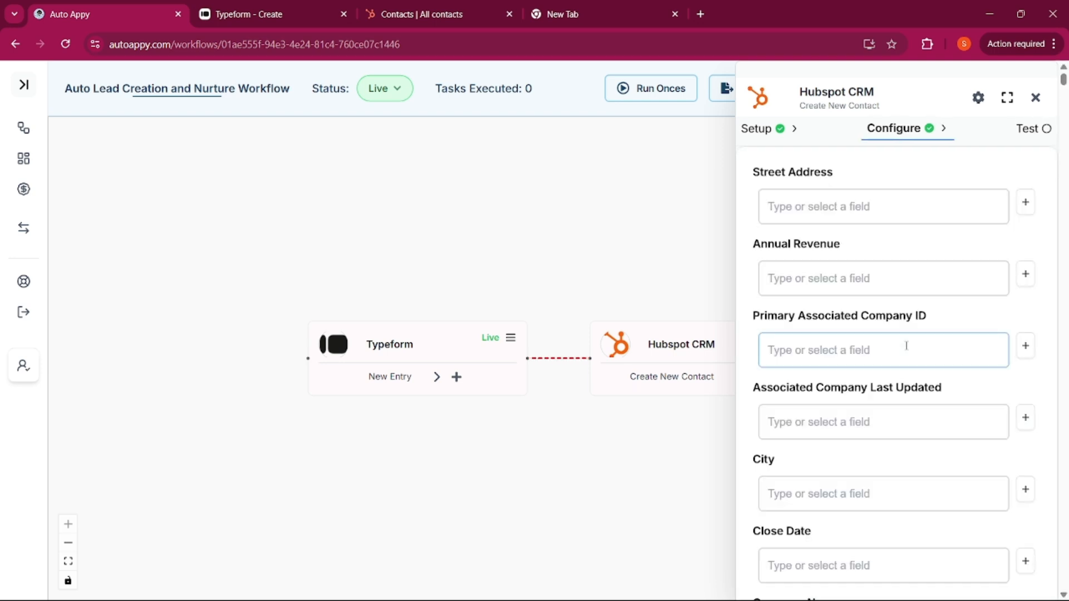
pyautogui.scroll(-15, 906, 346)
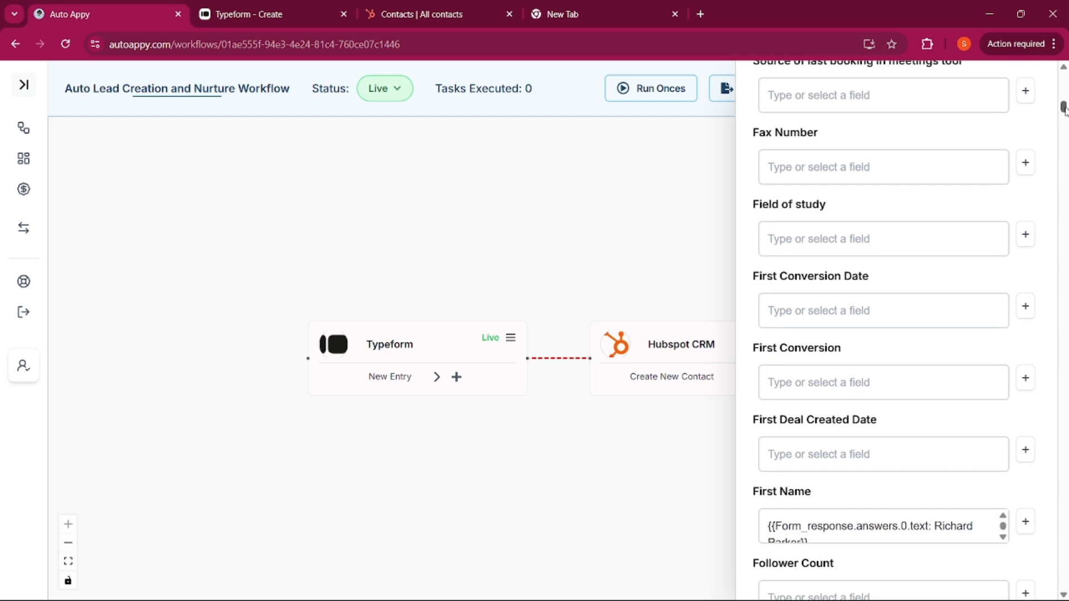
pyautogui.moveTo(1062, 108); pyautogui.dragTo(1062, 582)
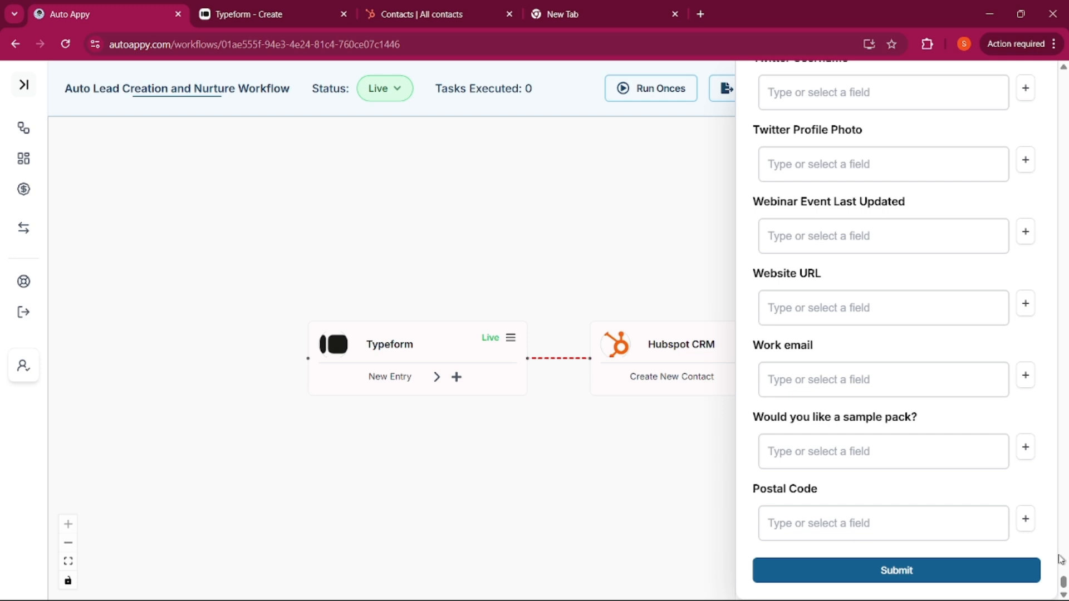
pyautogui.moveTo(1062, 582); pyautogui.dragTo(1027, 44)
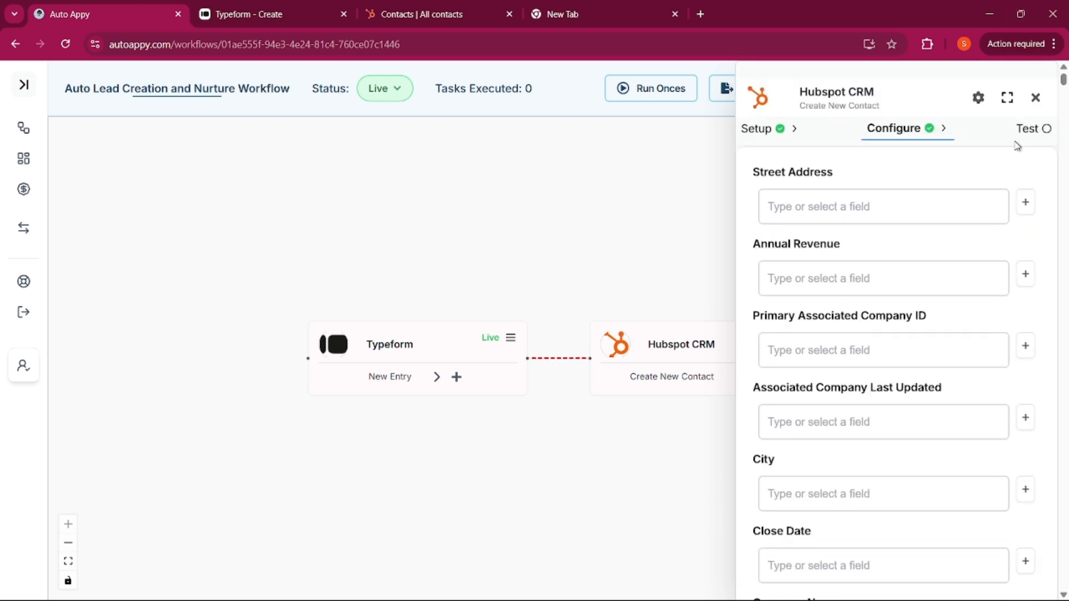
# Run Test This Node so the Create New Contact step passes
pyautogui.click(1035, 129)
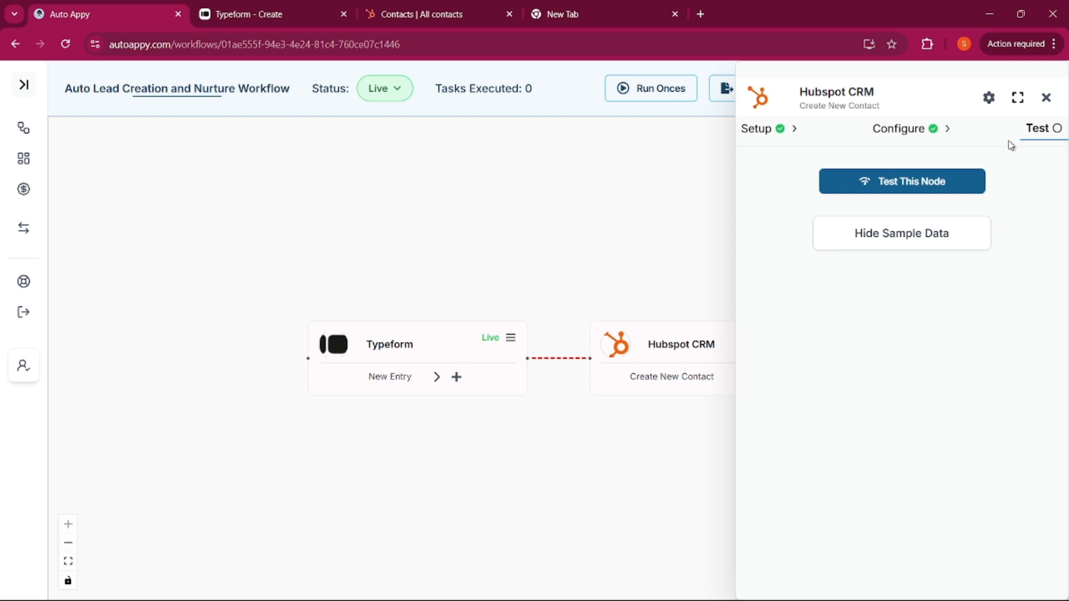
pyautogui.click(900, 183)
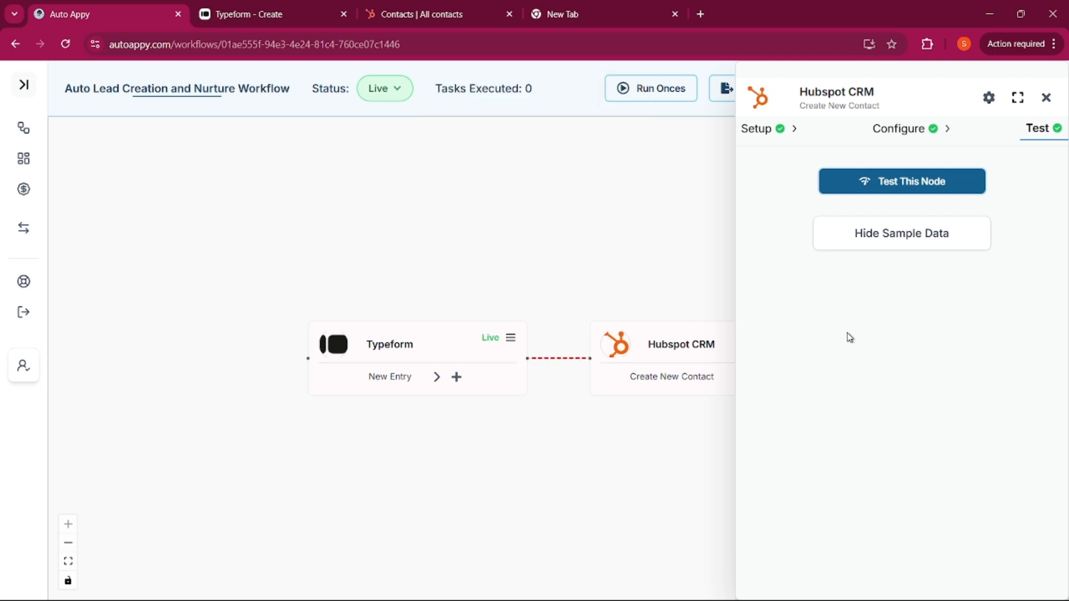
pyautogui.click(232, 17)
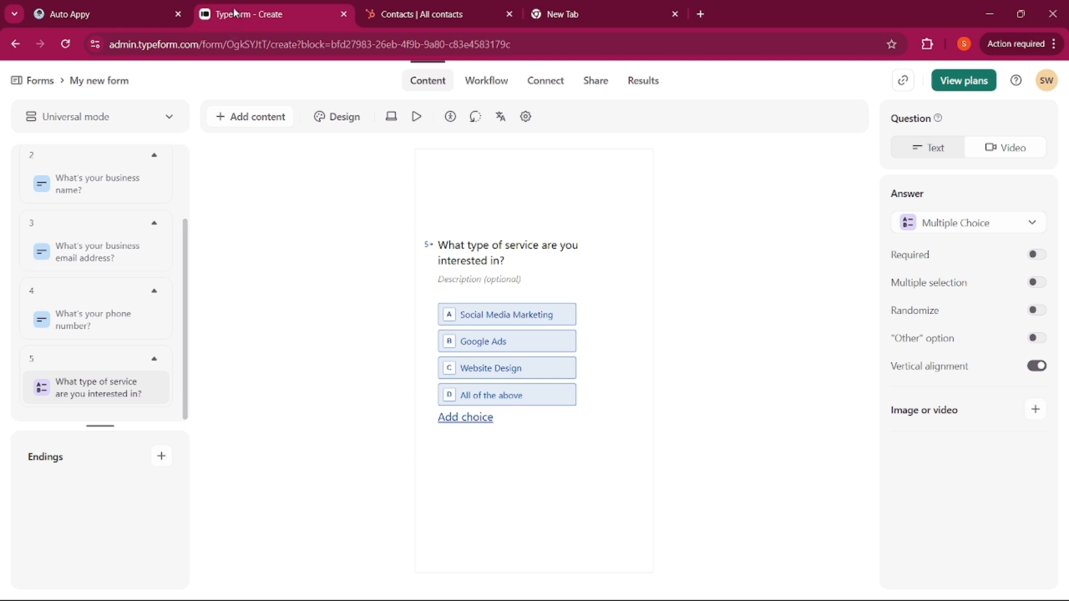
# Review the test contact's sample properties and confirm it appears in HubSpot with company AutoAppy
pyautogui.click(415, 10)
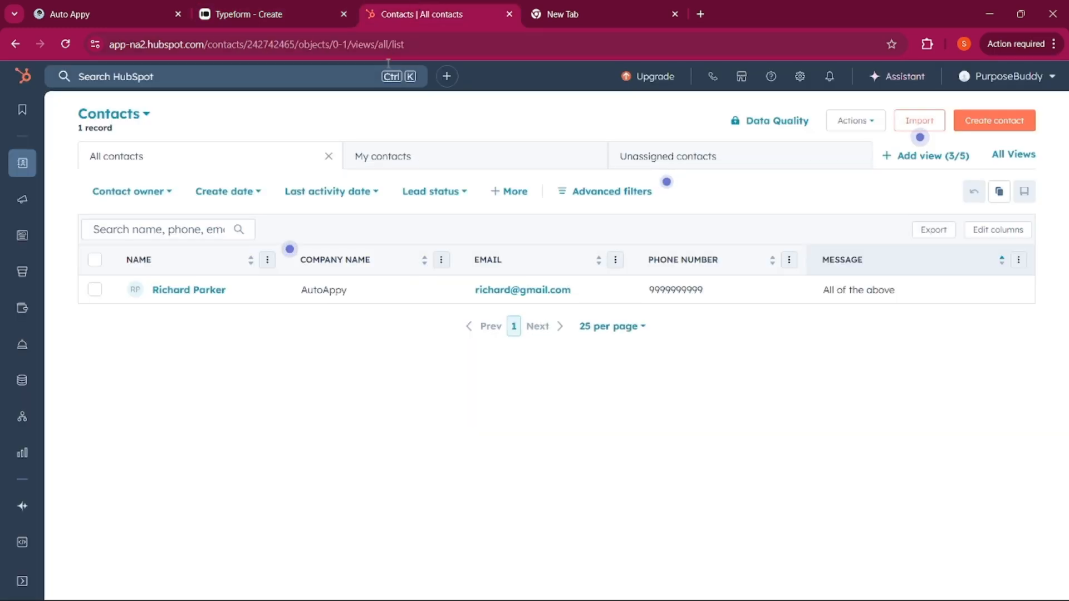
pyautogui.click(122, 12)
pyautogui.click(851, 236)
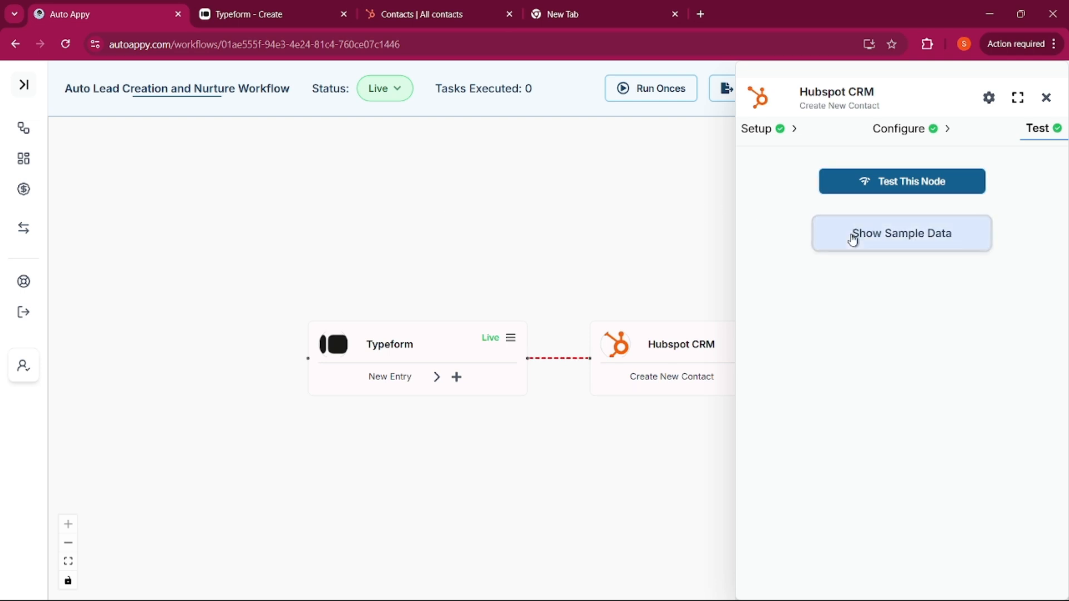
pyautogui.click(852, 236)
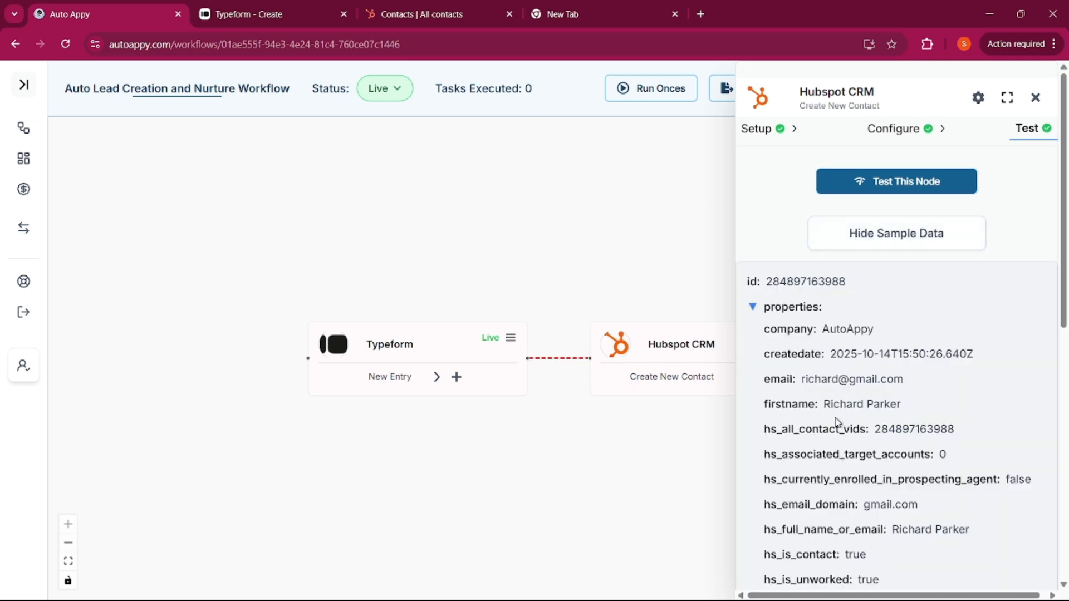
pyautogui.scroll(-3, 838, 421)
pyautogui.scroll(-5, 837, 422)
pyautogui.scroll(10, 824, 420)
pyautogui.click(432, 13)
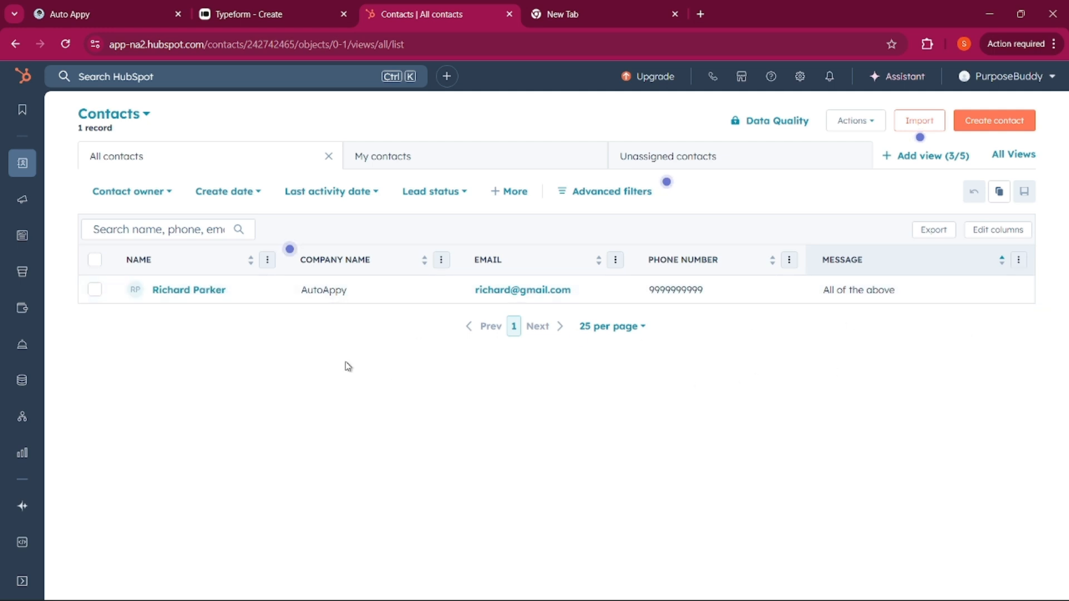
pyautogui.hotkey('ctrl', 'Tab')
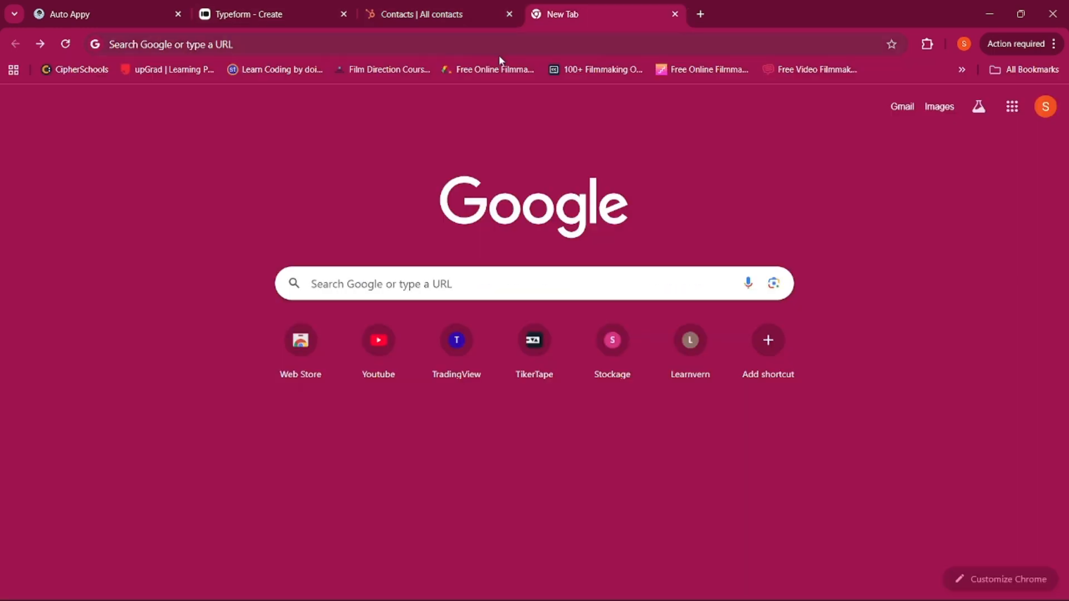
# Load the pasted live Typeform link and answer the full-name question
pyautogui.click(448, 42)
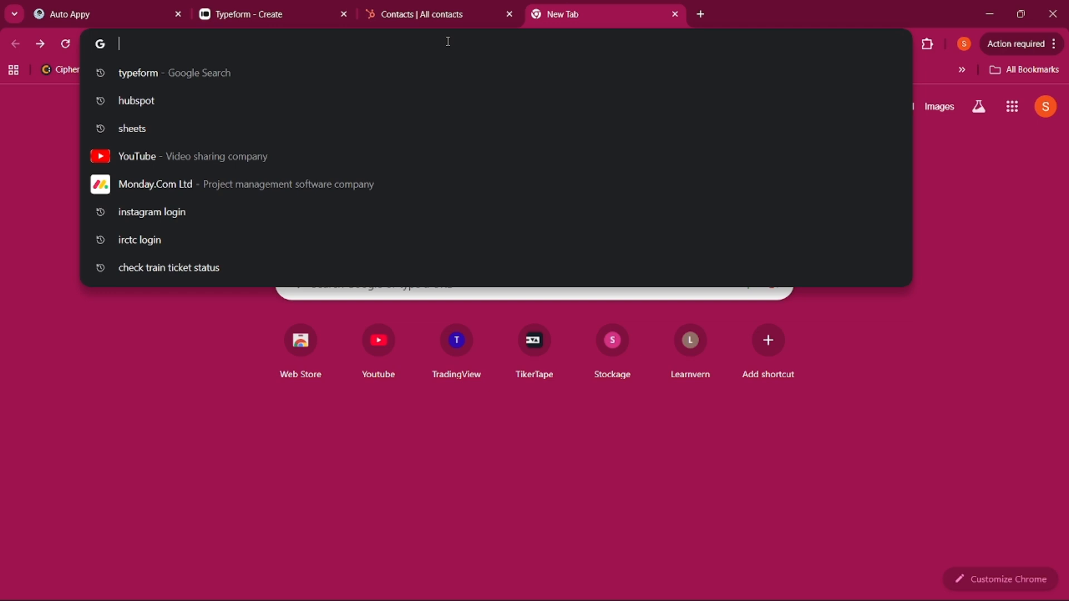
pyautogui.write('https://form.typeform.com/to/OgkSYJtT')
pyautogui.press('Return')
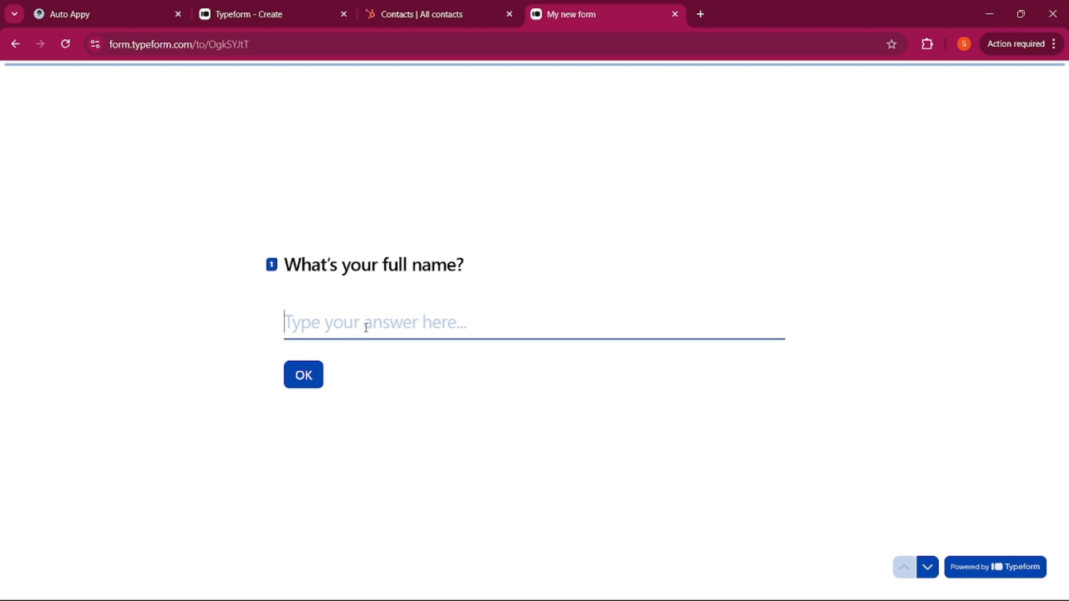
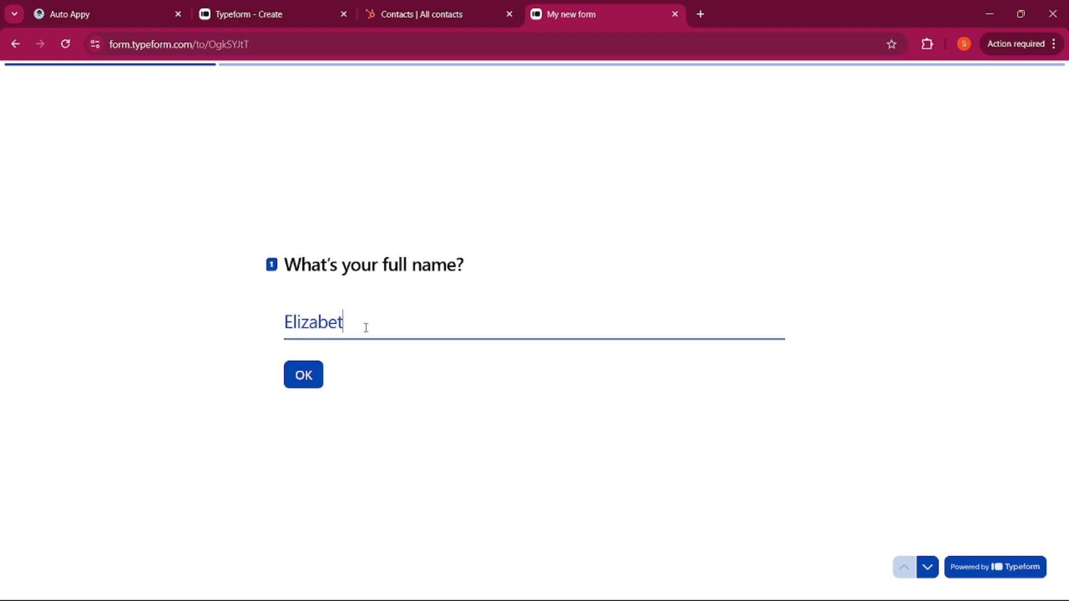
pyautogui.click(315, 381)
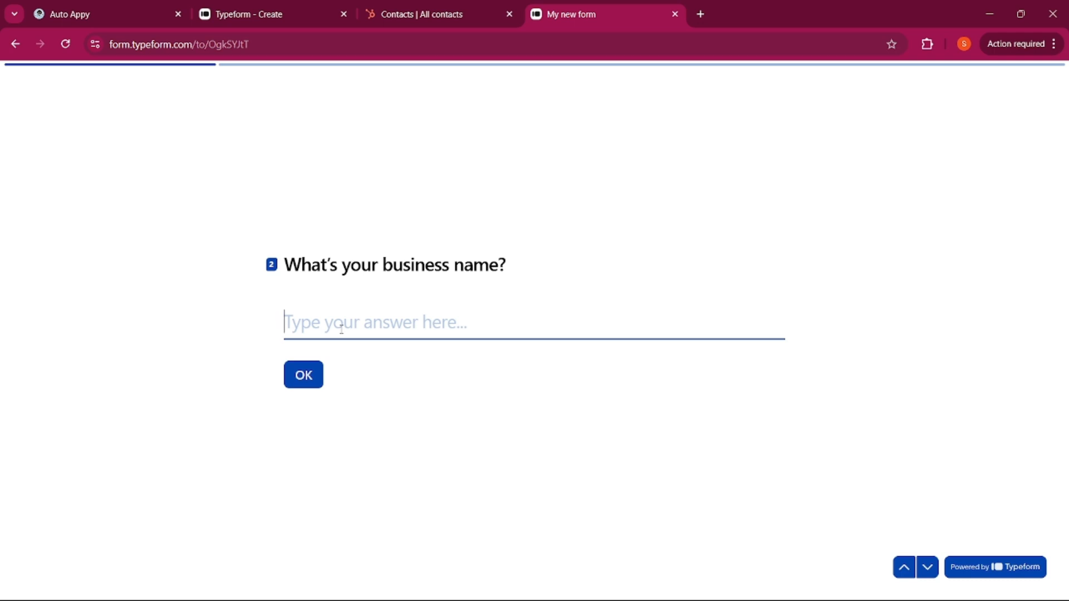
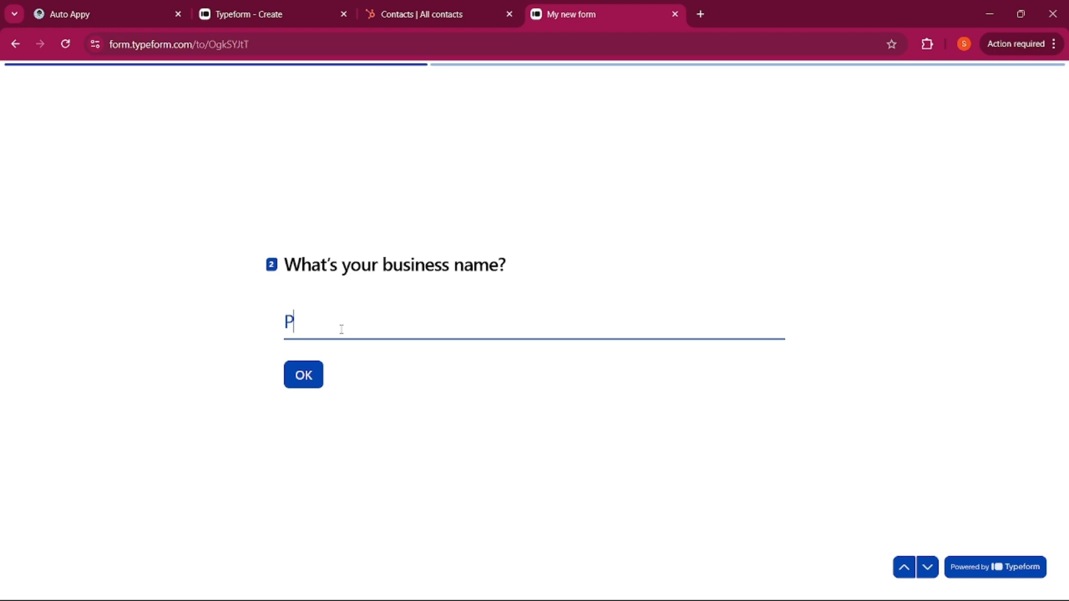
# Enter business PurposeBuddy, the email and phone, choose Social Media Marketing, and submit
pyautogui.press('Return')
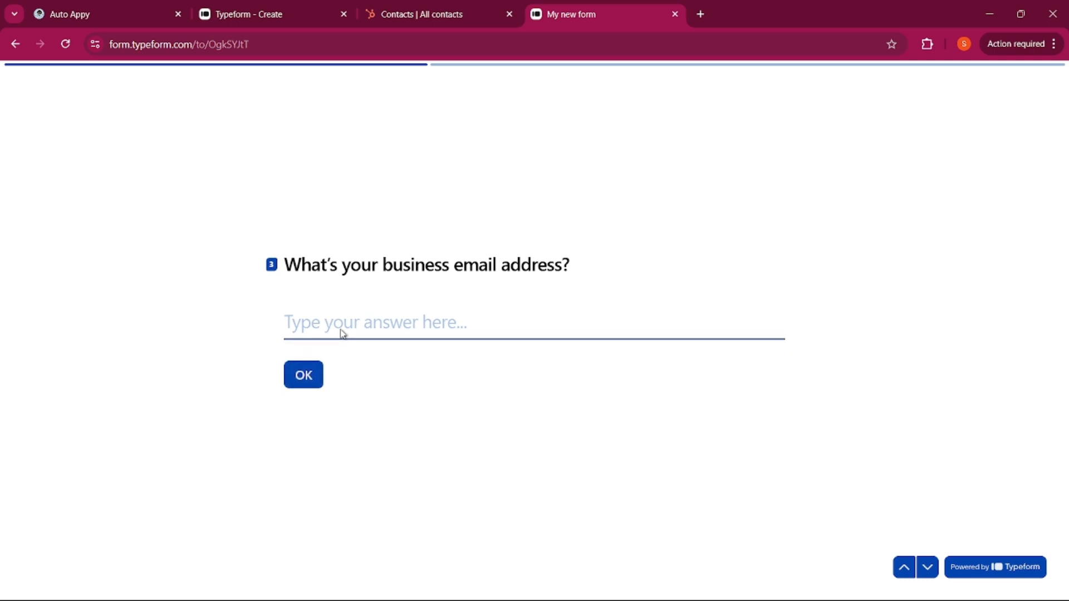
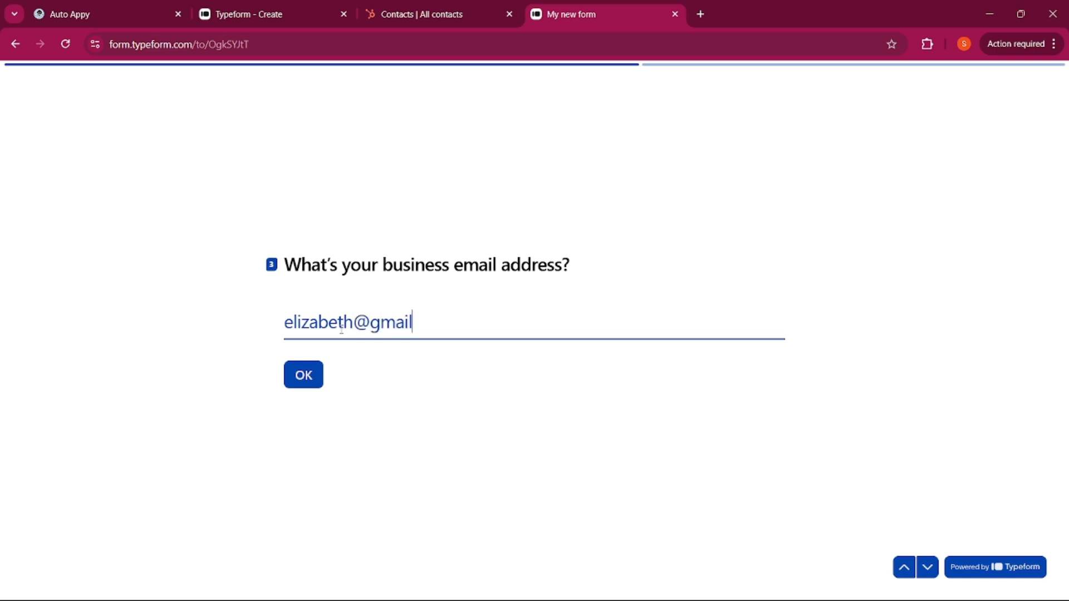
pyautogui.press('Return')
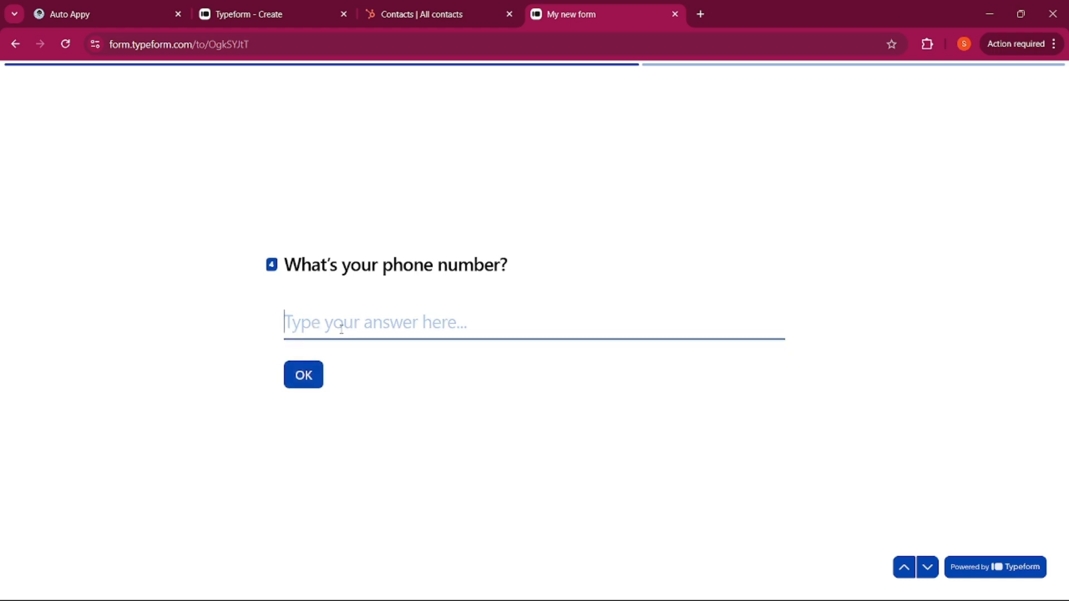
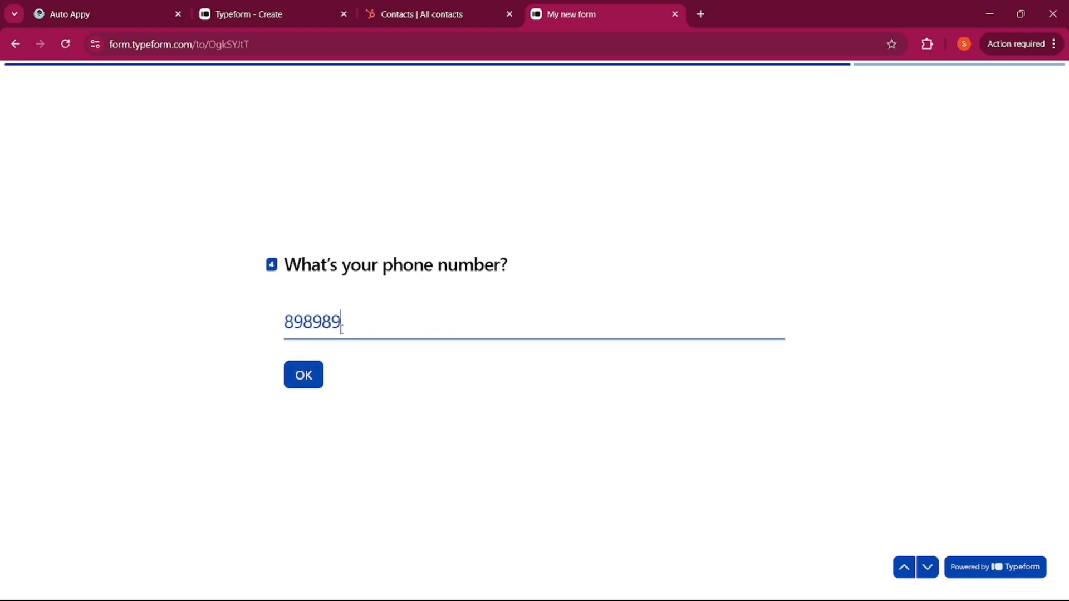
pyautogui.press('Return')
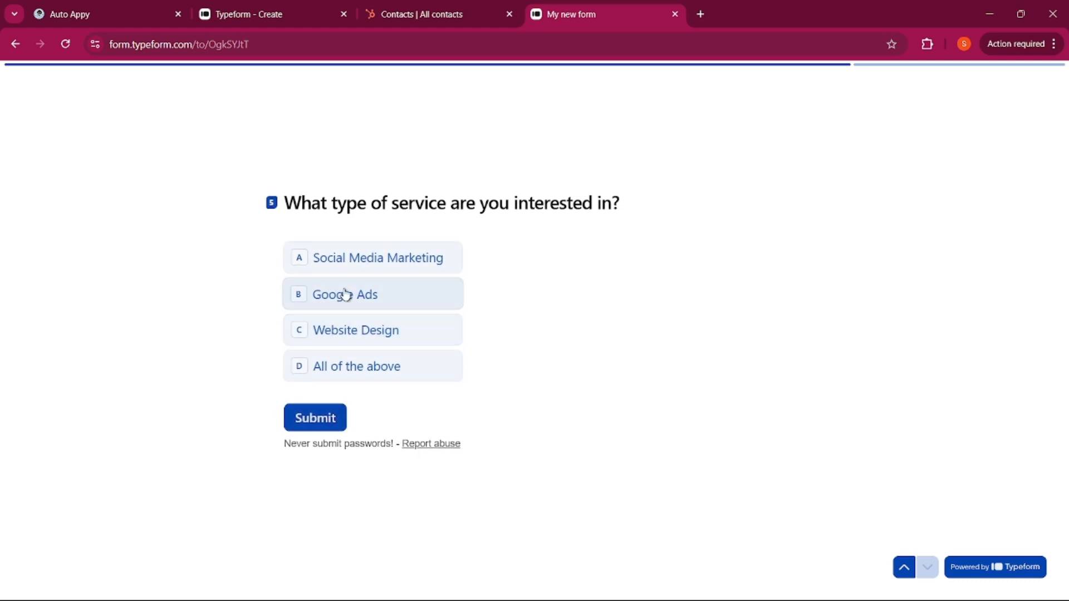
pyautogui.click(358, 272)
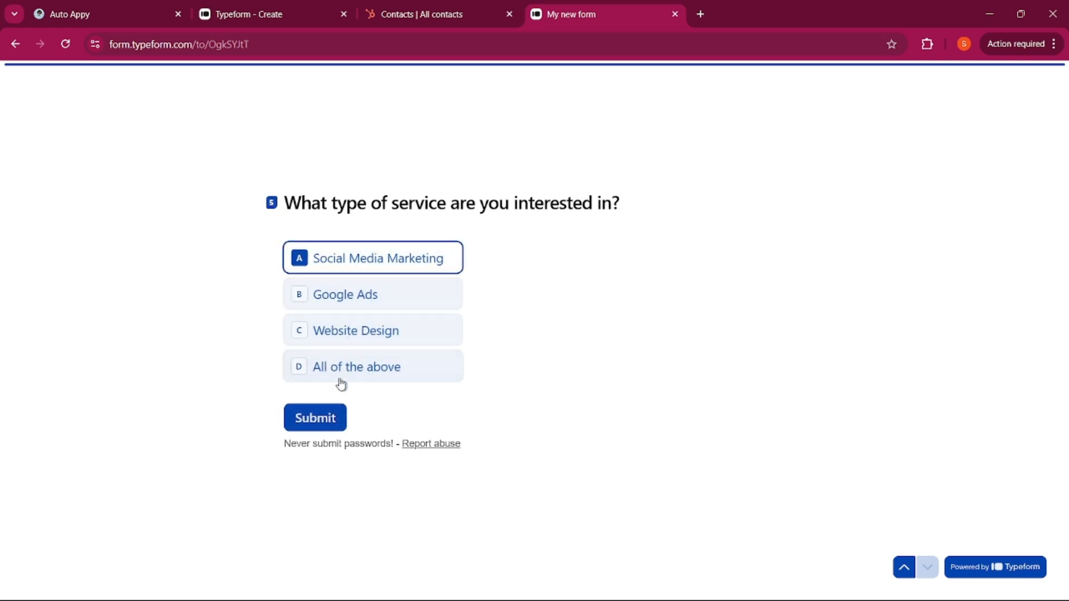
pyautogui.click(326, 417)
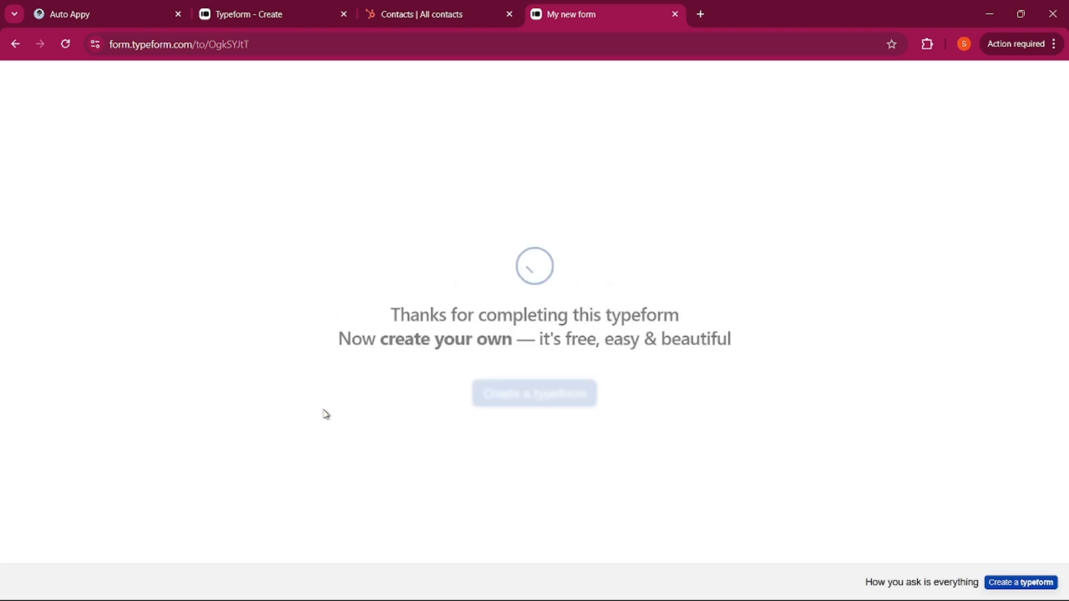
# Reload HubSpot contacts to confirm the second contact, PurposeBuddy with Social Media Marketing, arrived
pyautogui.click(399, 18)
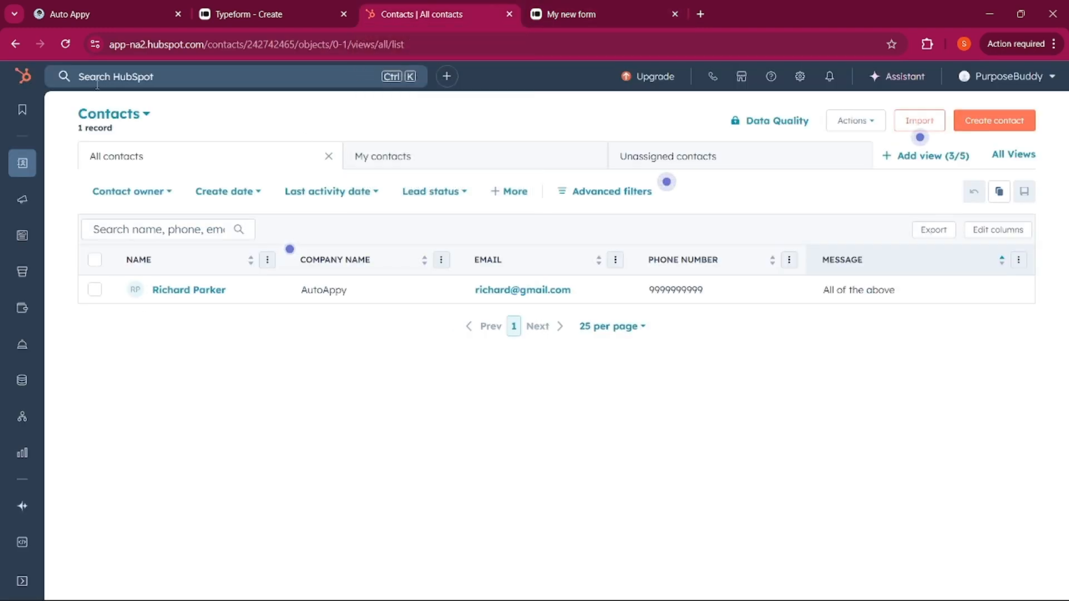
pyautogui.click(65, 44)
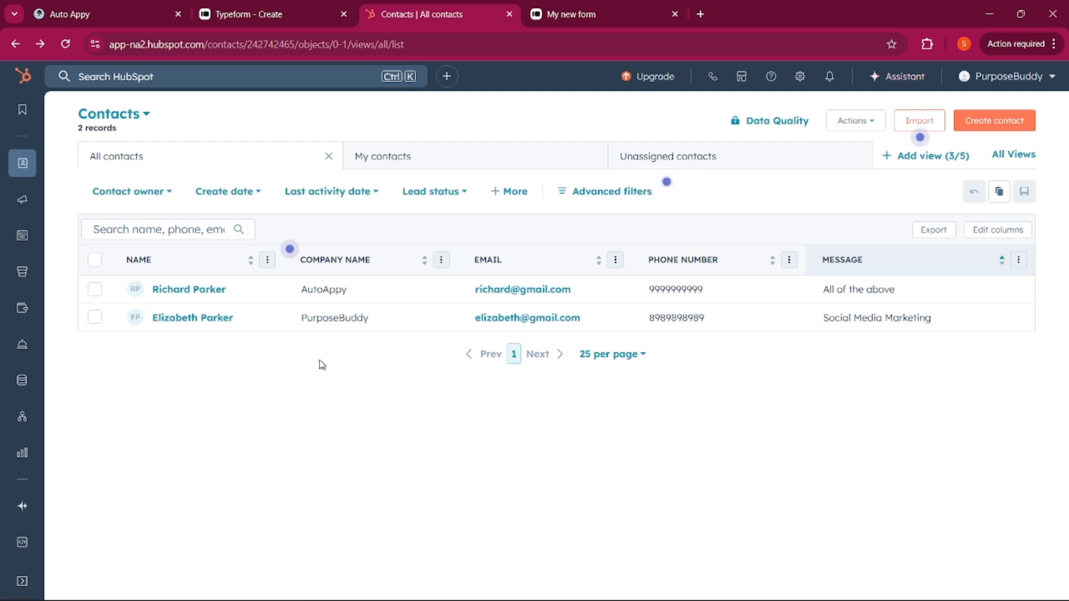
pyautogui.click(110, 6)
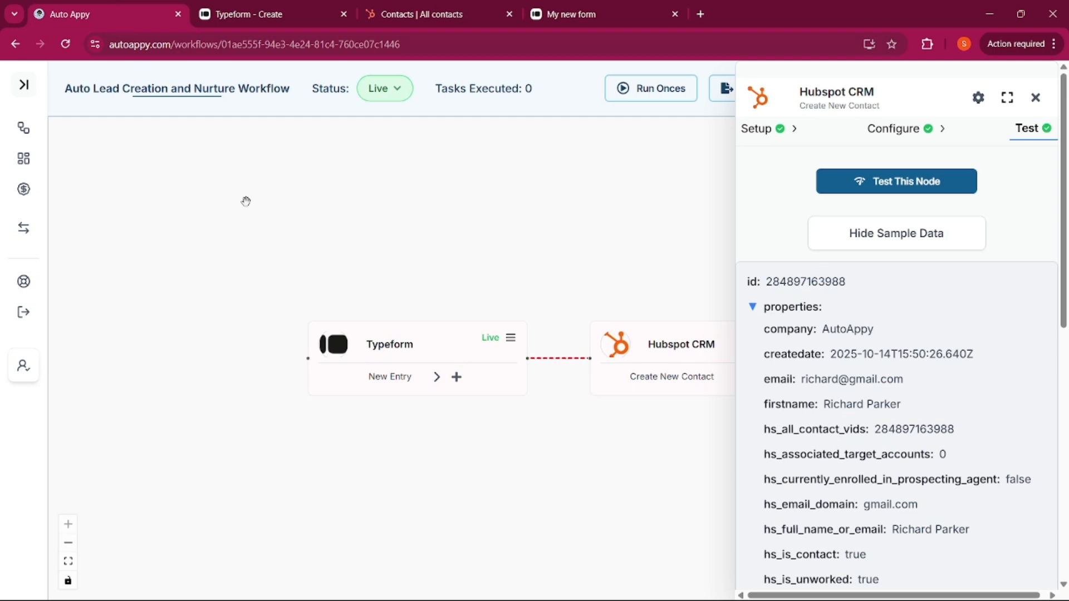
# Close the HubSpot CRM node panel to show the live workflow with 3 tasks executed
pyautogui.click(1036, 98)
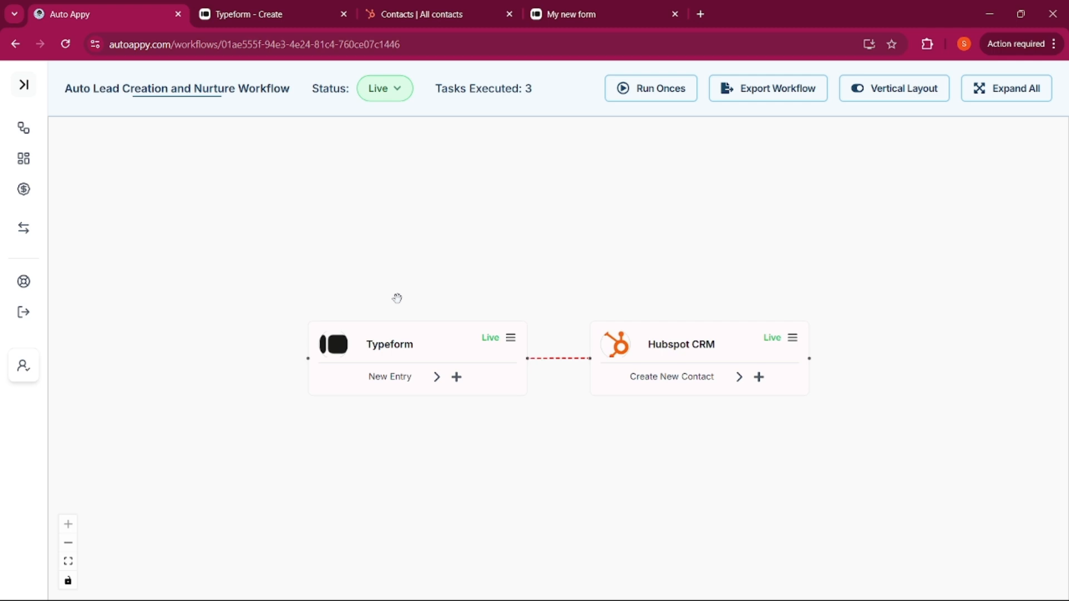
pyautogui.hotkey('ctrl', 'l')
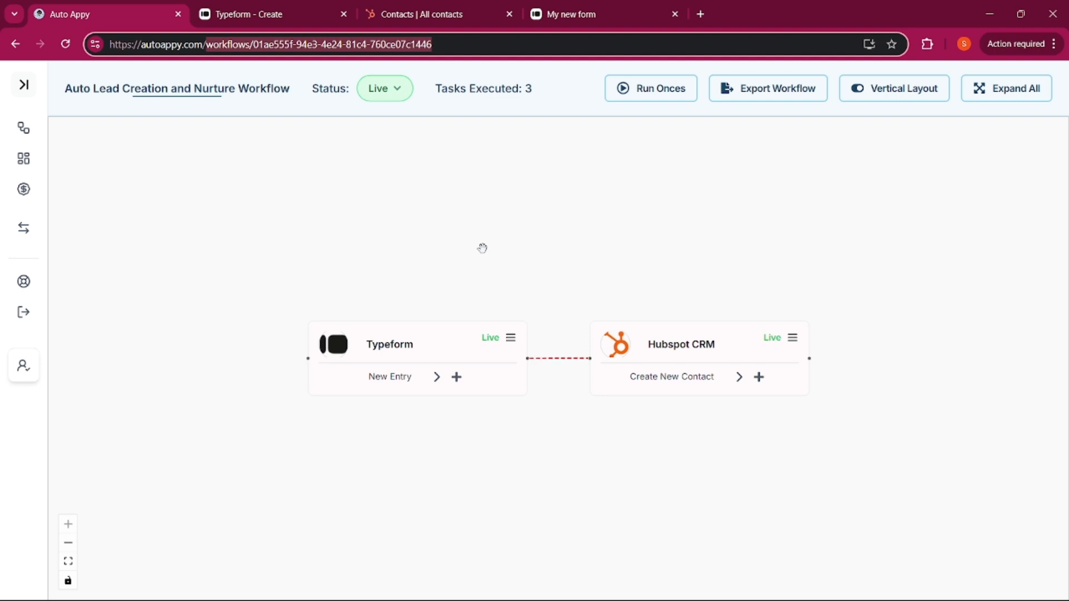
# Load the autoappy.com homepage and scroll down to the customer testimonials and site footer
pyautogui.press('BackSpace')
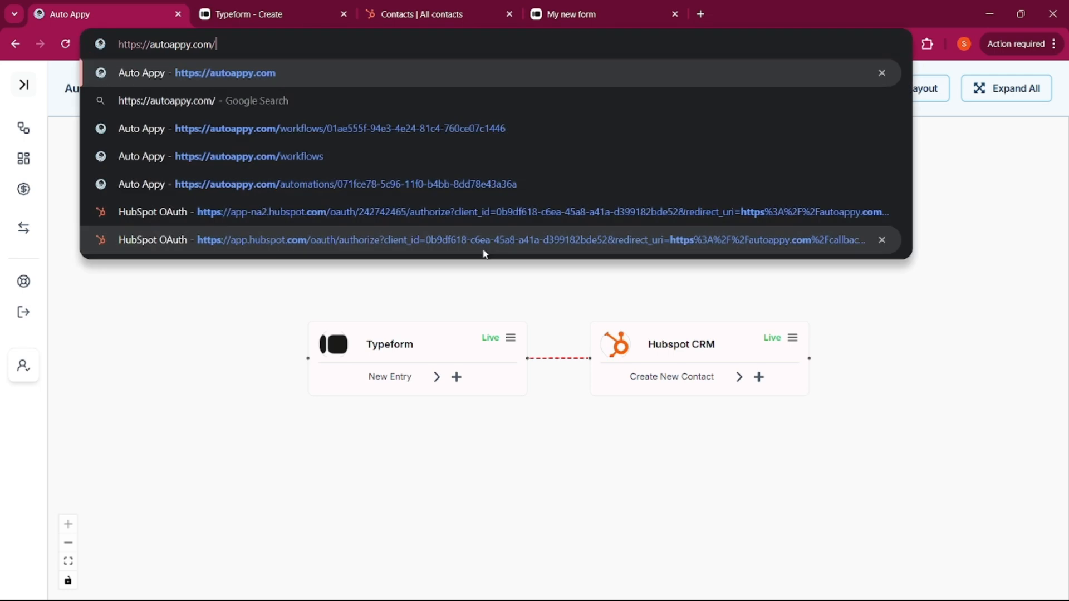
pyautogui.press('Return')
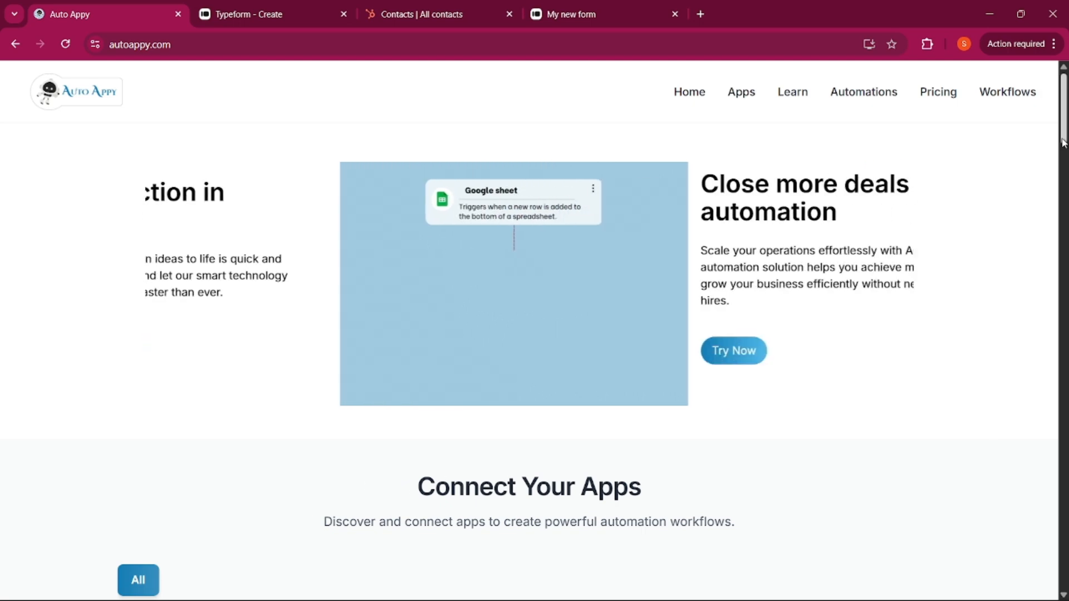
pyautogui.moveTo(1062, 128); pyautogui.dragTo(1063, 559)
pyautogui.scroll(-1, 744, 444)
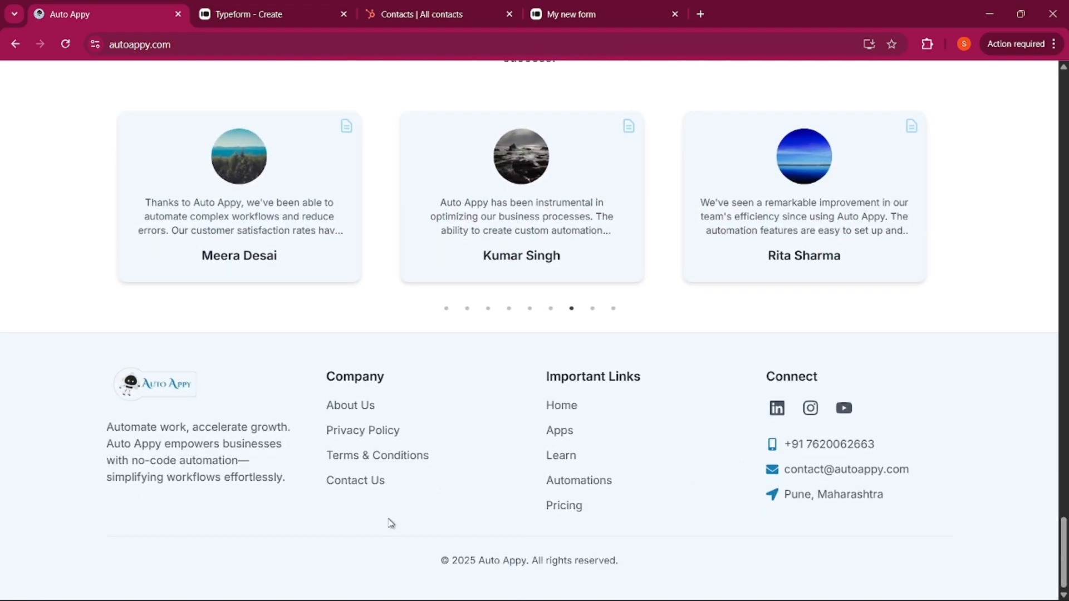